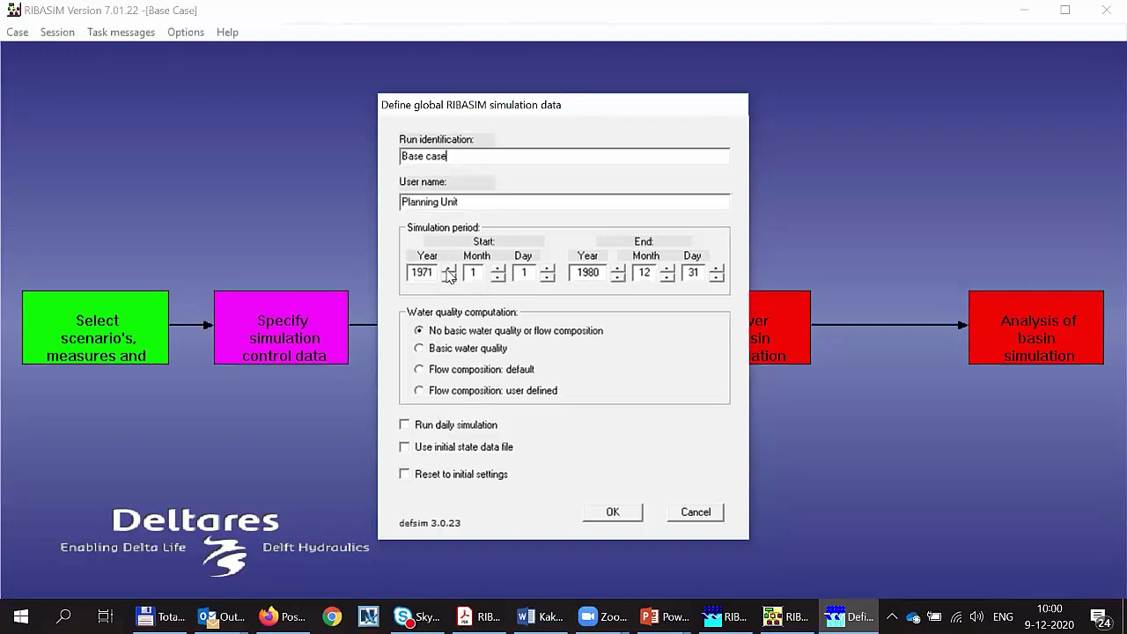
# Confirm the global simulation data for the Base case and open the network and object data for editing.
pyautogui.click(448, 270)
pyautogui.click(448, 278)
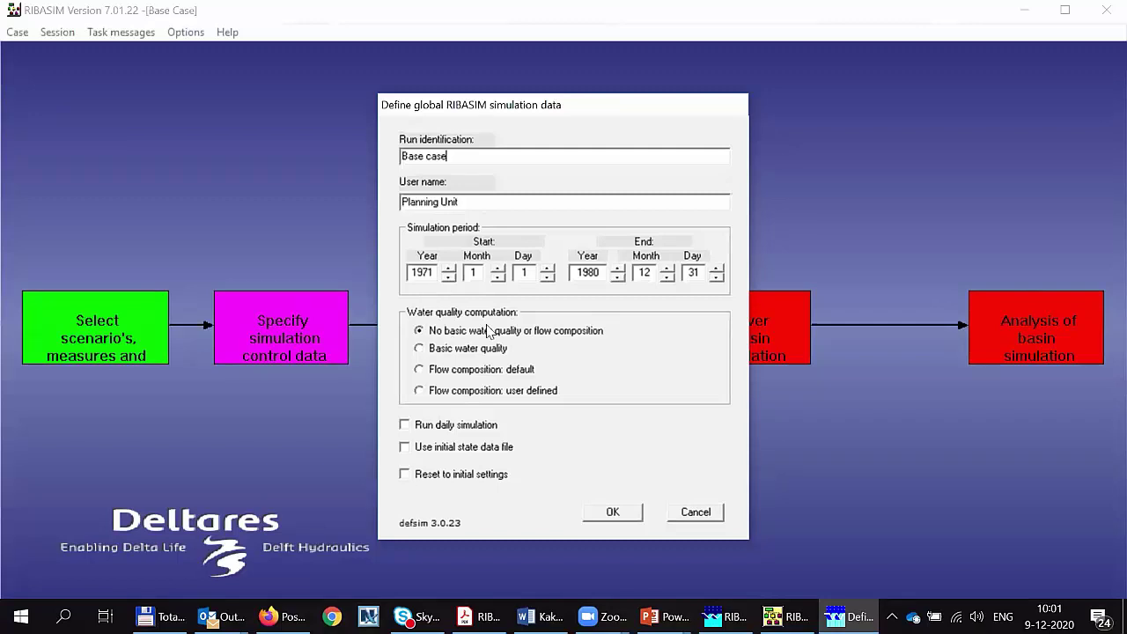
pyautogui.click(607, 513)
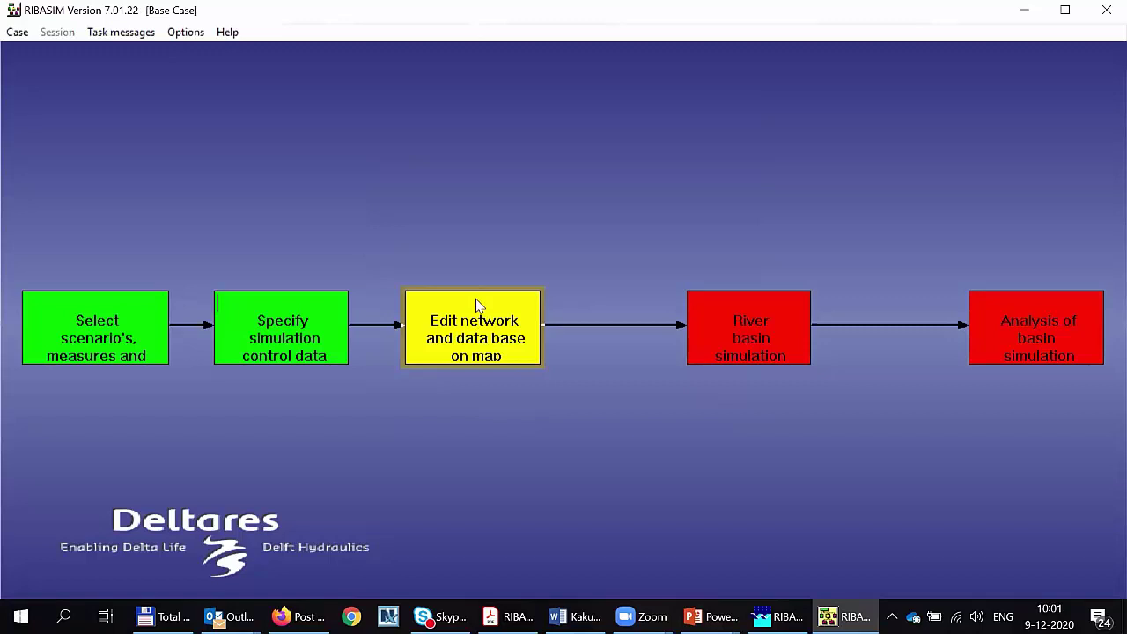
pyautogui.click(487, 328)
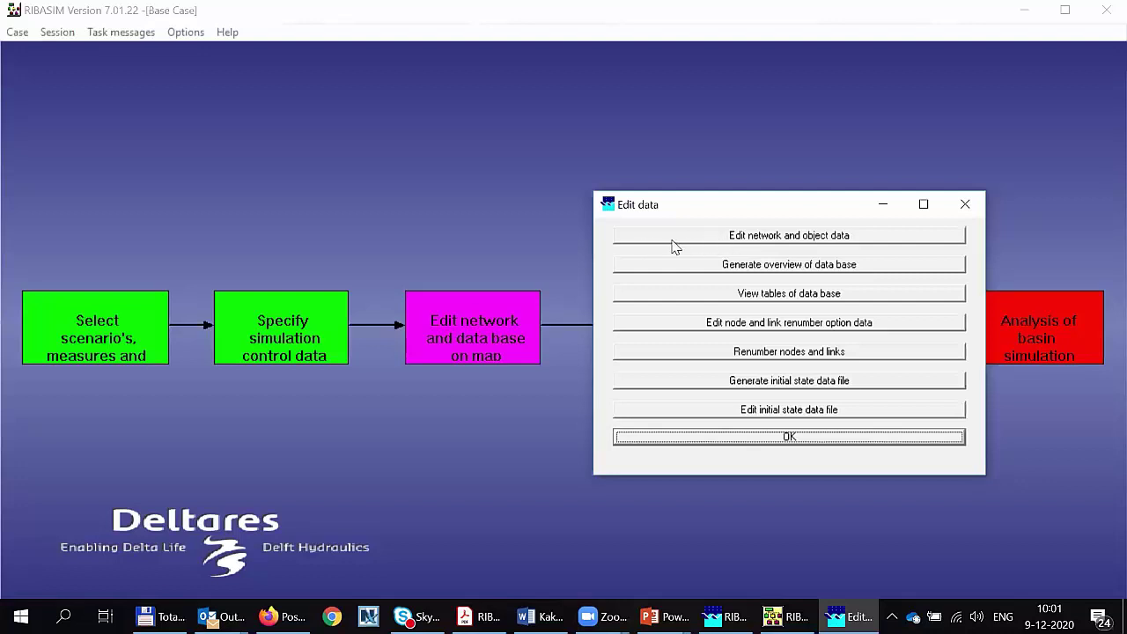
pyautogui.click(744, 238)
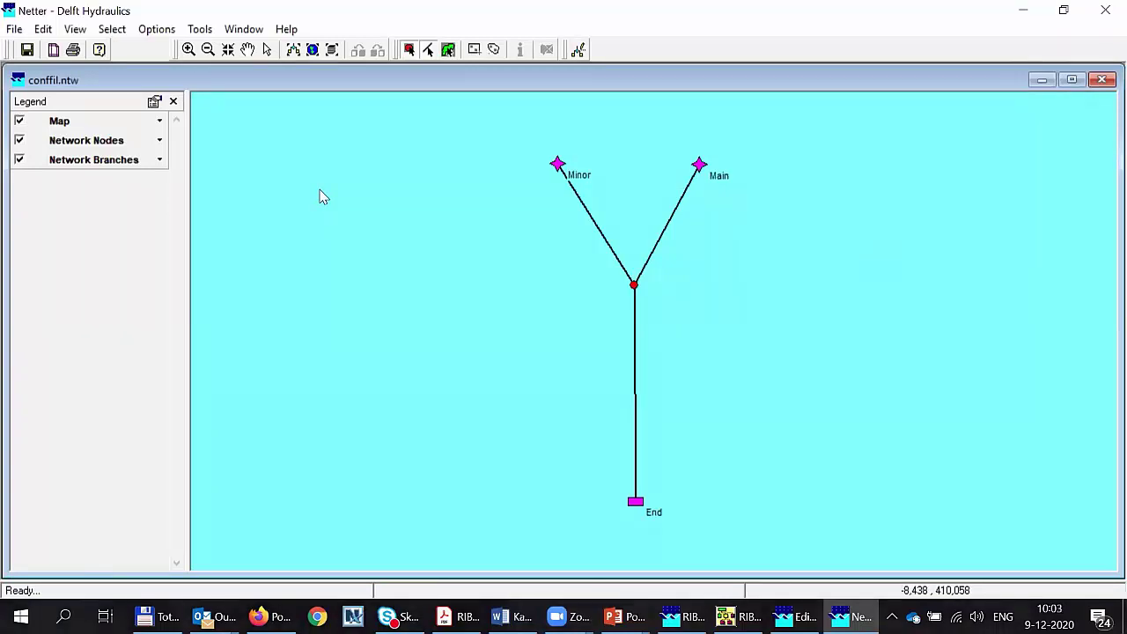
# Make the Network Legend visible through the legend options.
pyautogui.click(154, 34)
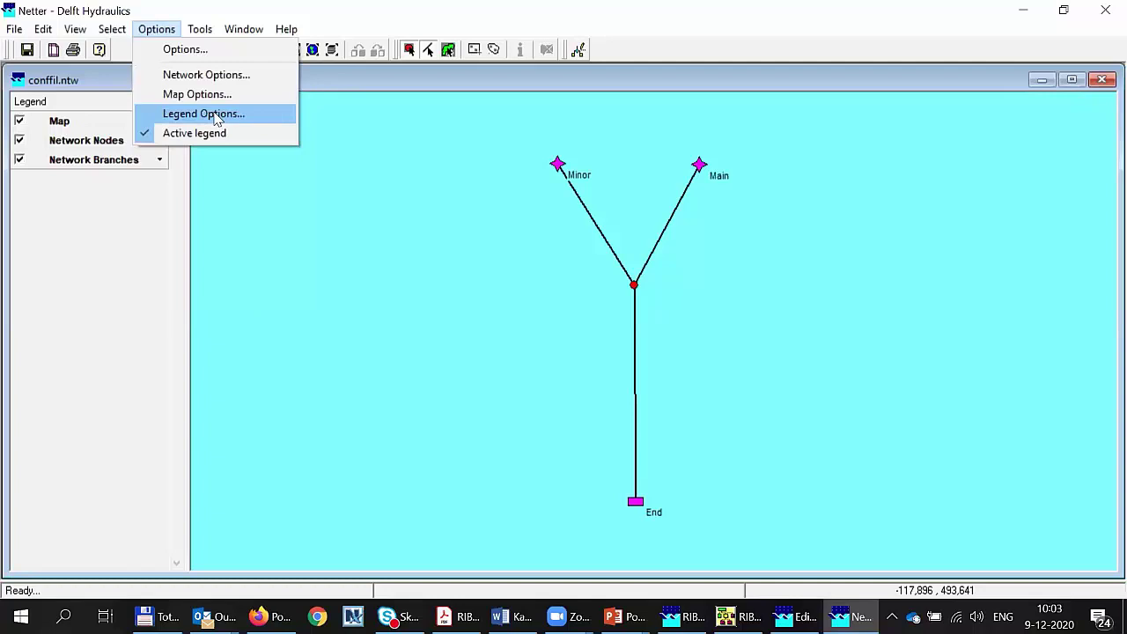
pyautogui.click(280, 126)
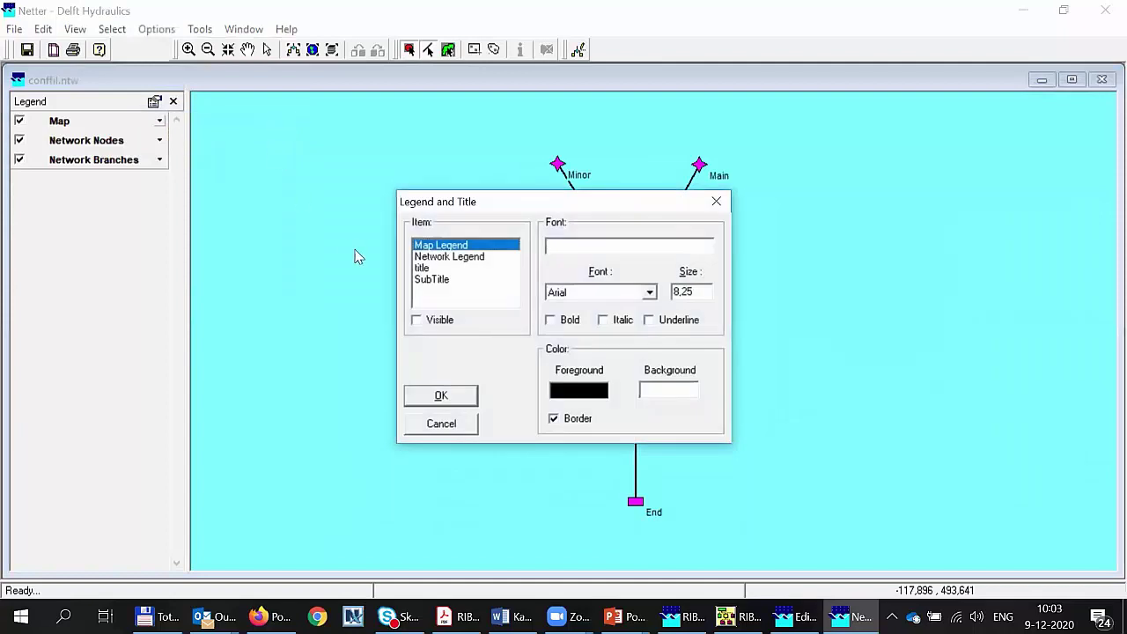
pyautogui.click(441, 257)
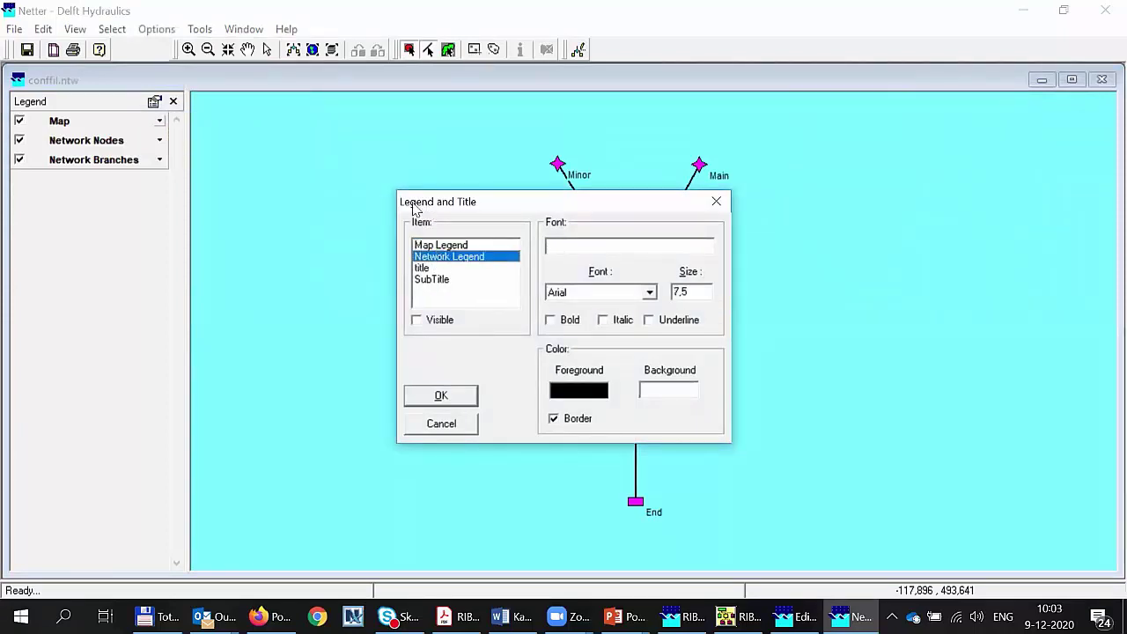
pyautogui.moveTo(437, 201); pyautogui.dragTo(237, 177)
pyautogui.click(237, 233)
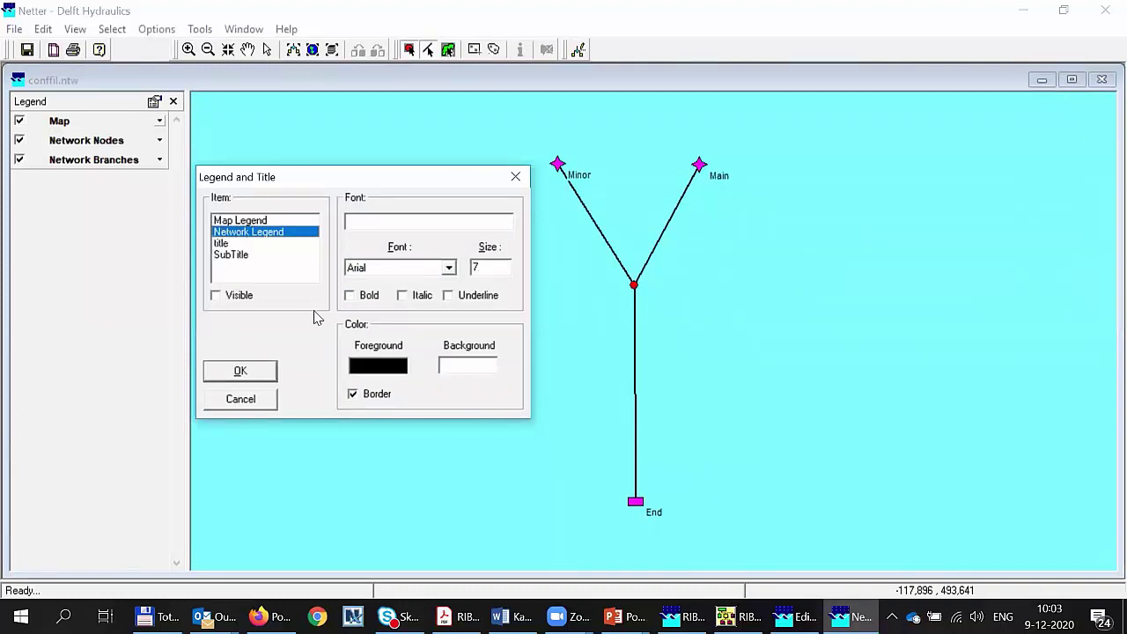
pyautogui.click(218, 297)
pyautogui.click(218, 298)
pyautogui.click(217, 297)
pyautogui.click(217, 297)
pyautogui.click(217, 297)
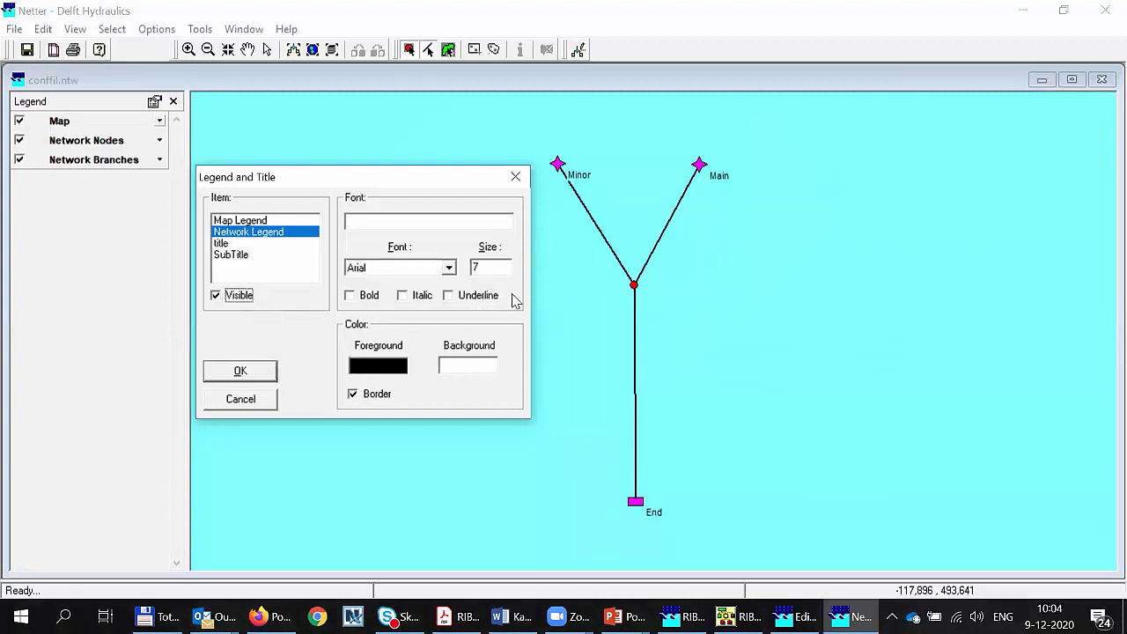
# Set the network legend's font size to 12 and move the legend a little farther into the map area.
pyautogui.click(493, 271)
pyautogui.click(497, 273)
pyautogui.doubleClick(483, 273)
pyautogui.write('12')
pyautogui.doubleClick(485, 268)
pyautogui.click(495, 269)
pyautogui.doubleClick(495, 268)
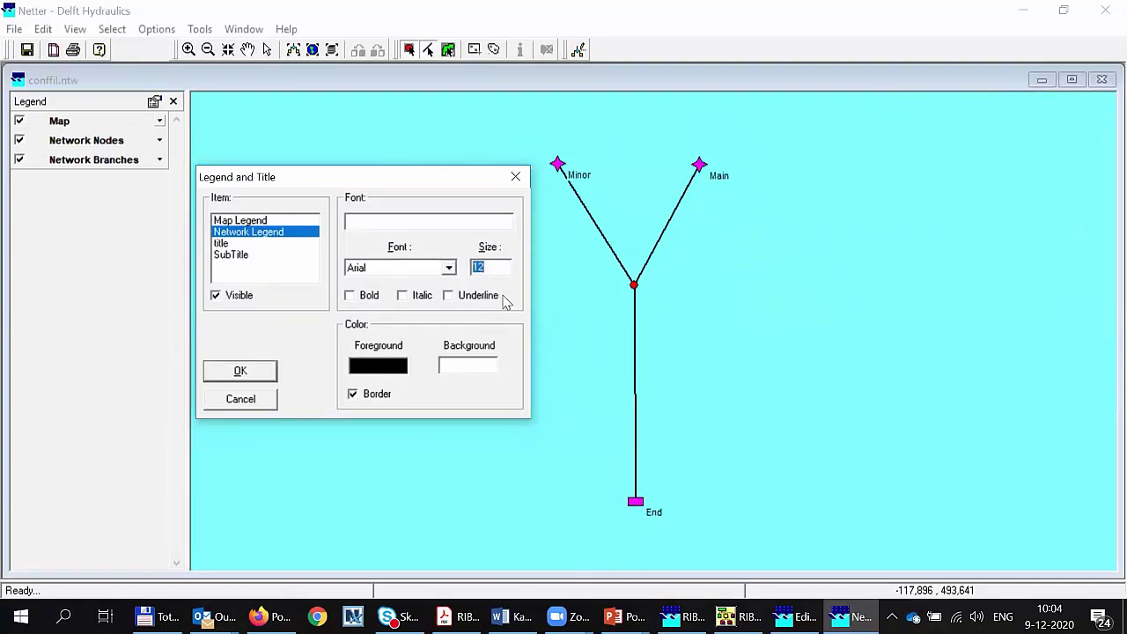
pyautogui.click(240, 372)
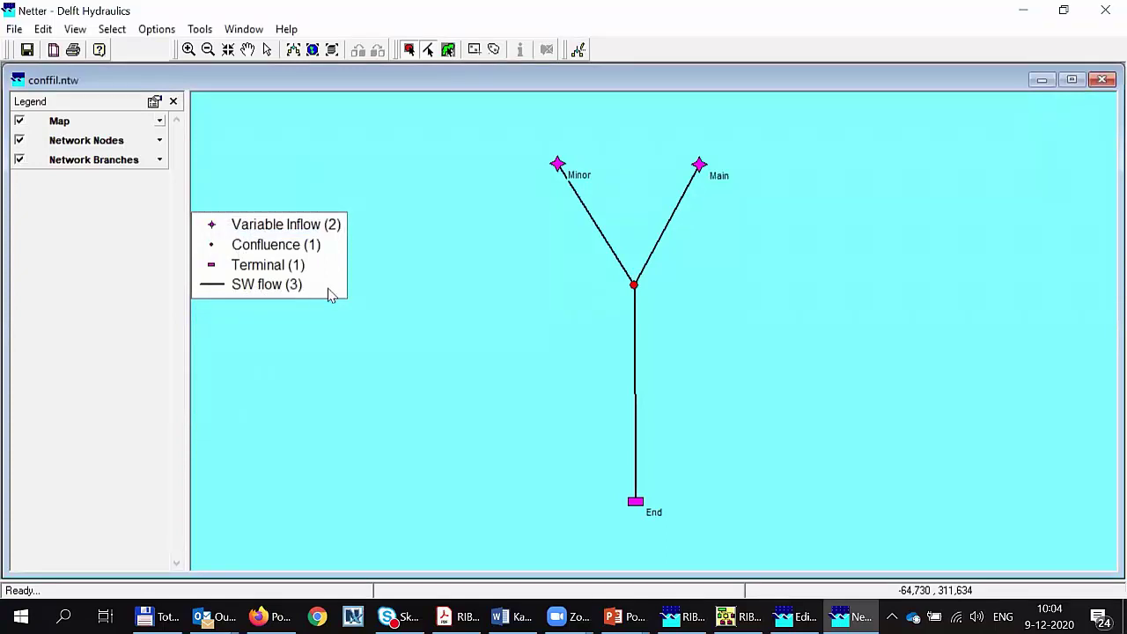
pyautogui.moveTo(328, 295); pyautogui.dragTo(377, 307)
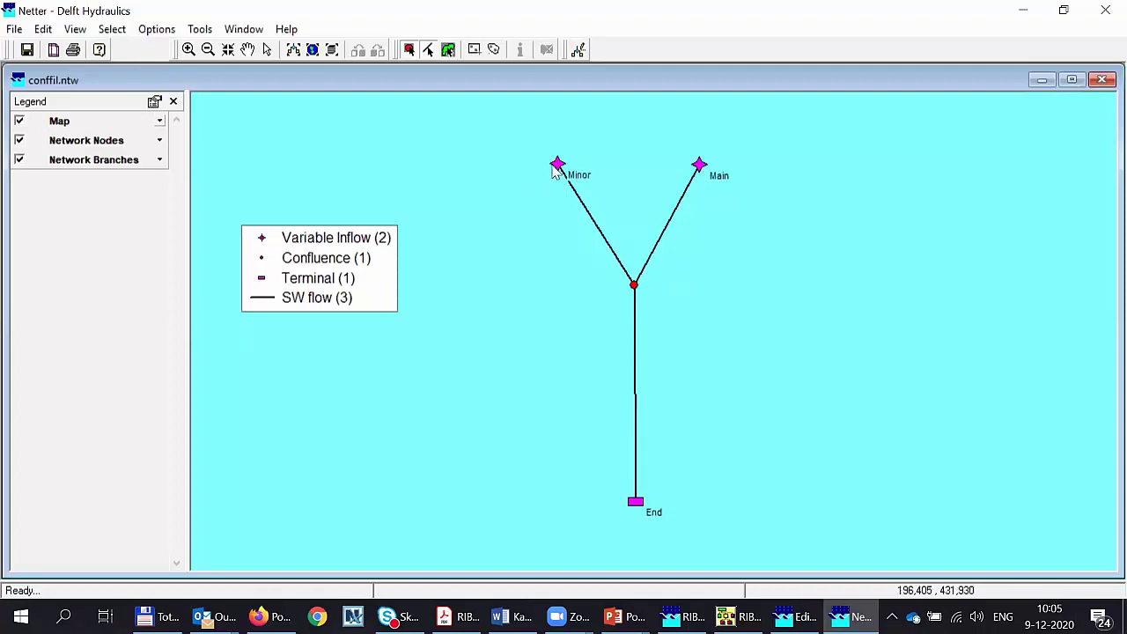
# Inspect the Minor, Main, confluence and End nodes one by one on the network schematic, and clear the selection.
pyautogui.click(557, 165)
pyautogui.click(699, 168)
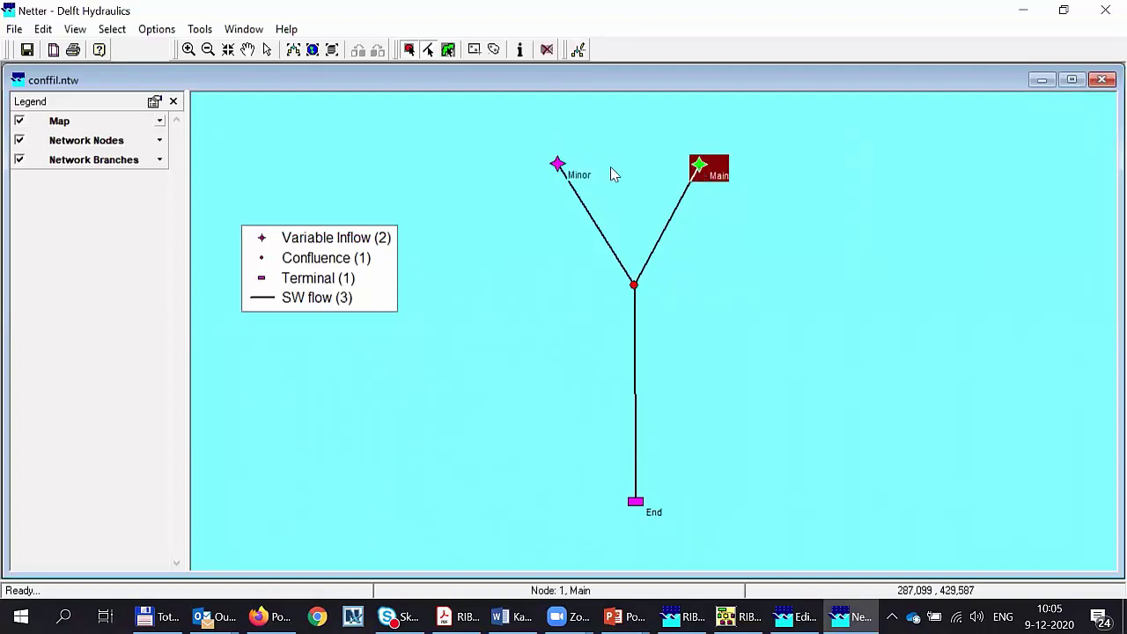
pyautogui.click(557, 165)
pyautogui.click(699, 166)
pyautogui.click(553, 169)
pyautogui.click(557, 167)
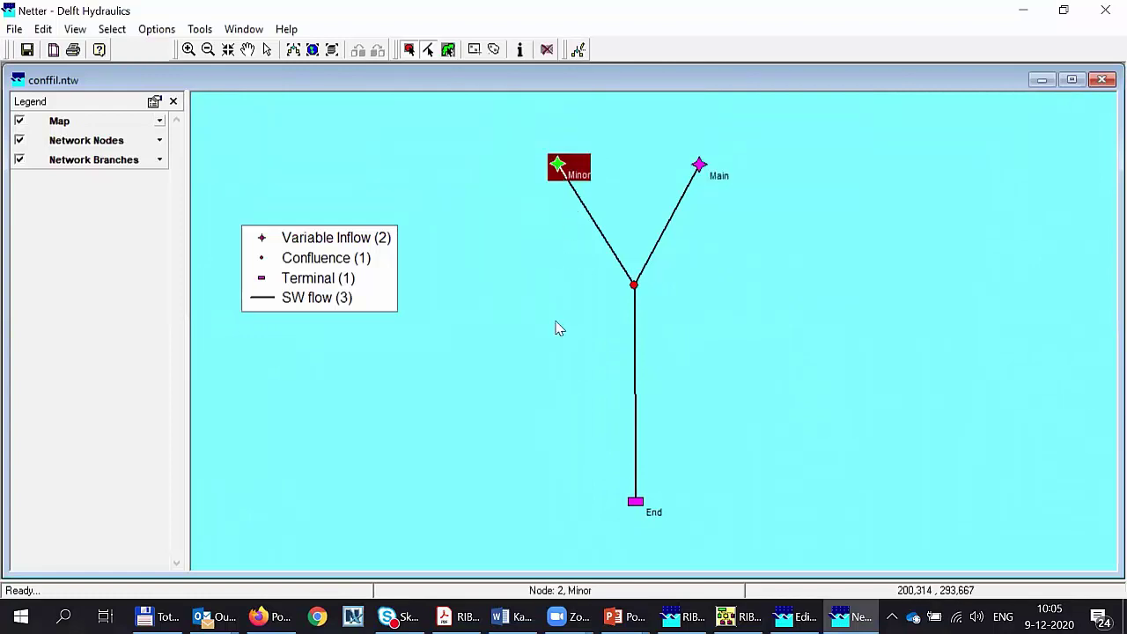
pyautogui.click(635, 286)
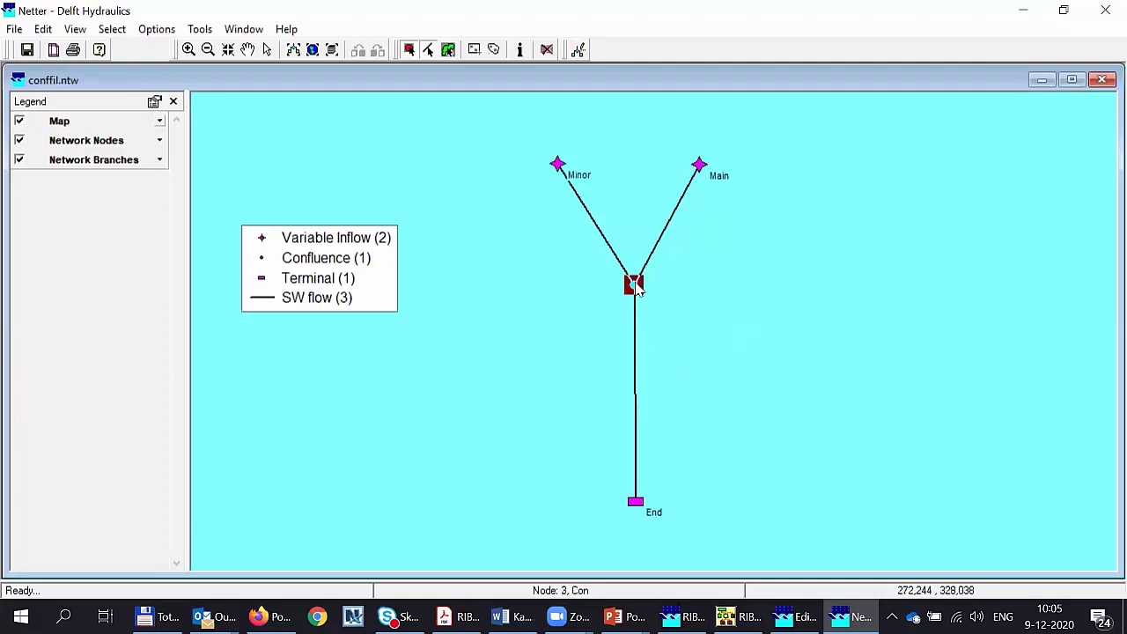
pyautogui.click(636, 503)
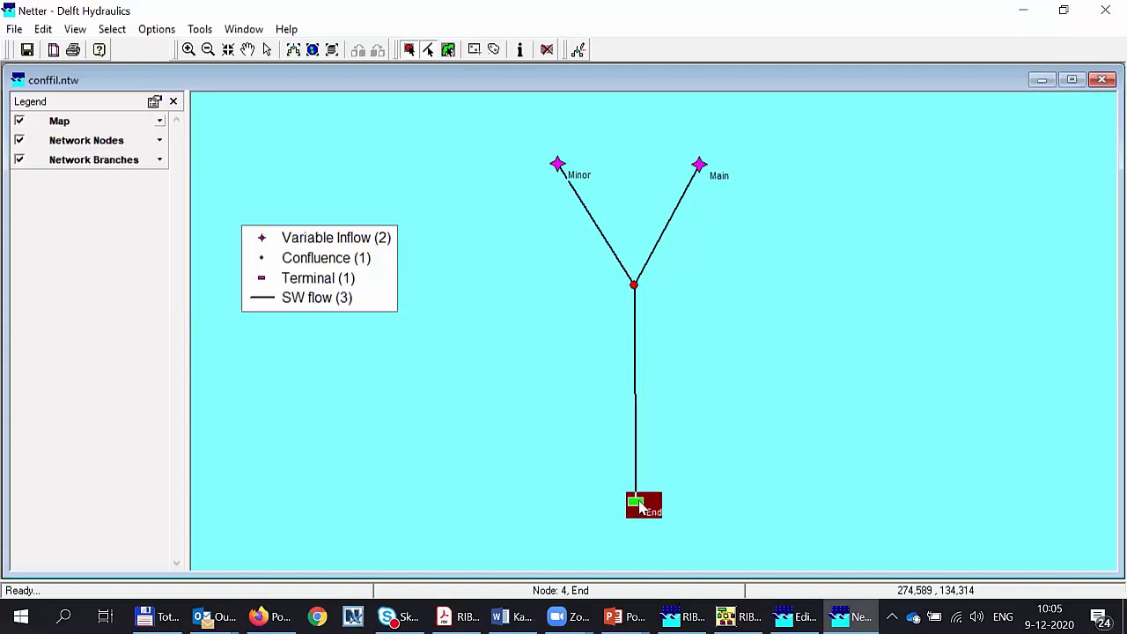
pyautogui.click(725, 481)
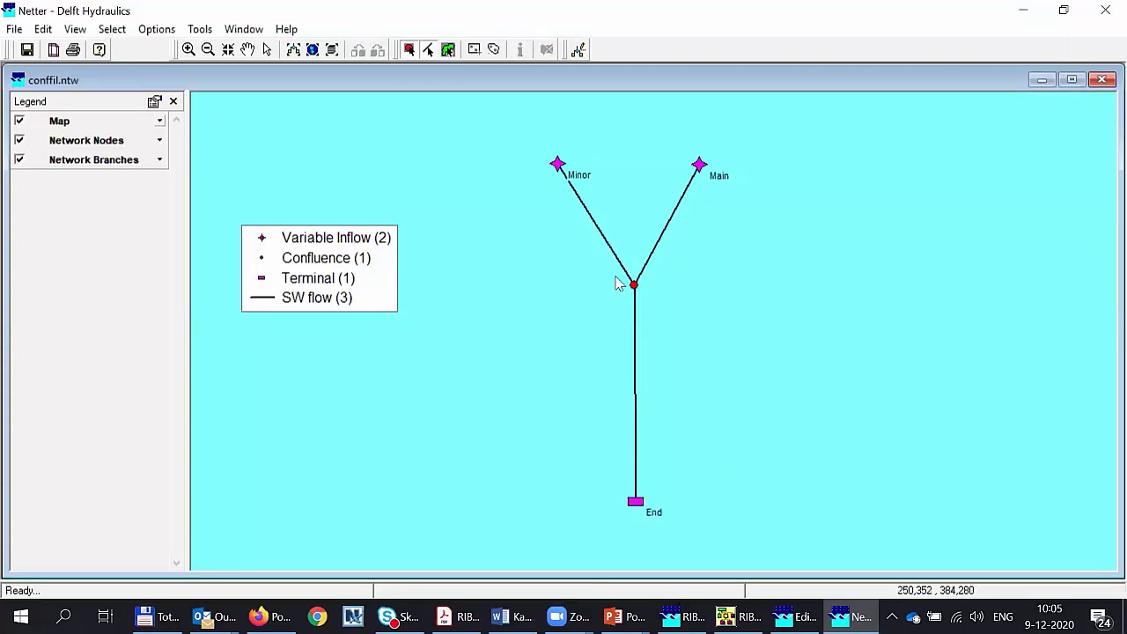
# View the node characteristics of the Minor variable inflow node and close them.
pyautogui.click(558, 168)
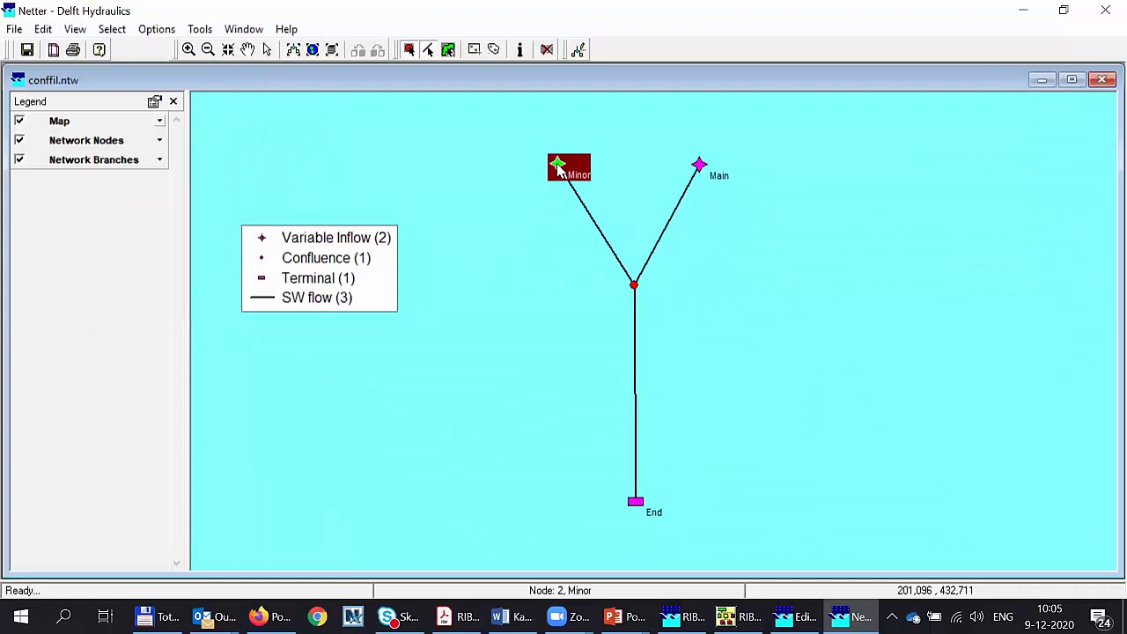
pyautogui.rightClick(558, 169)
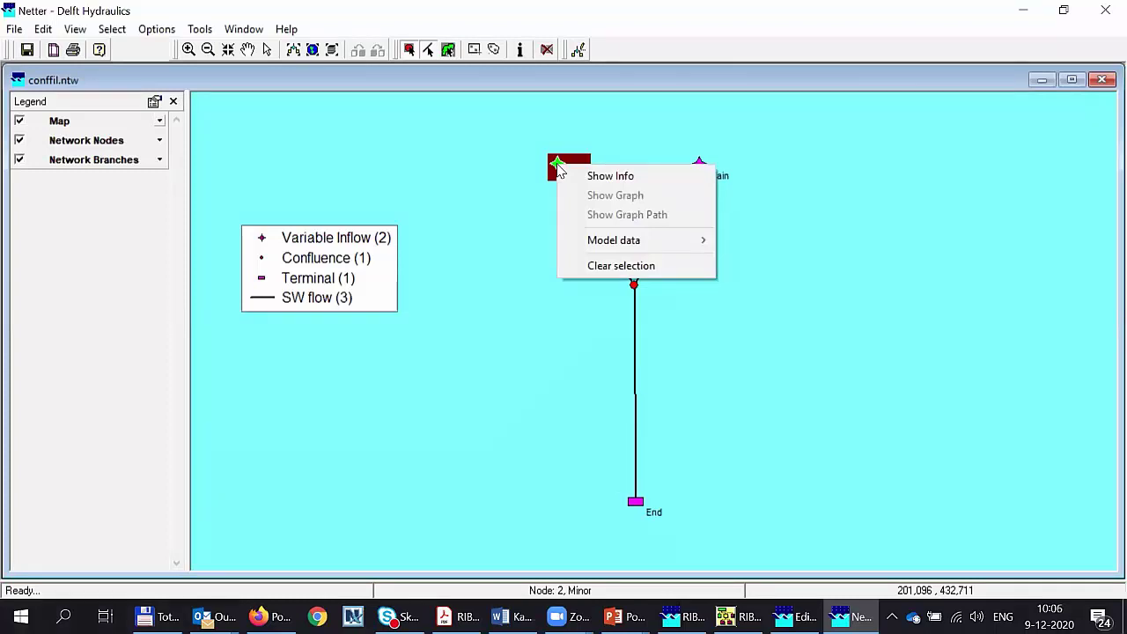
pyautogui.click(640, 181)
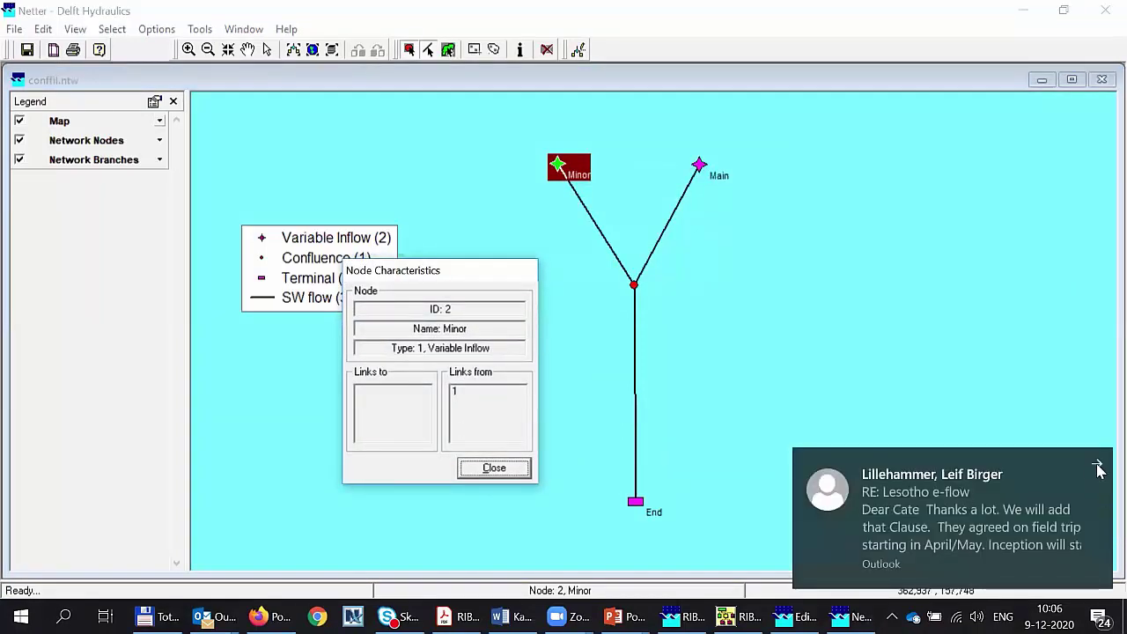
pyautogui.click(1099, 466)
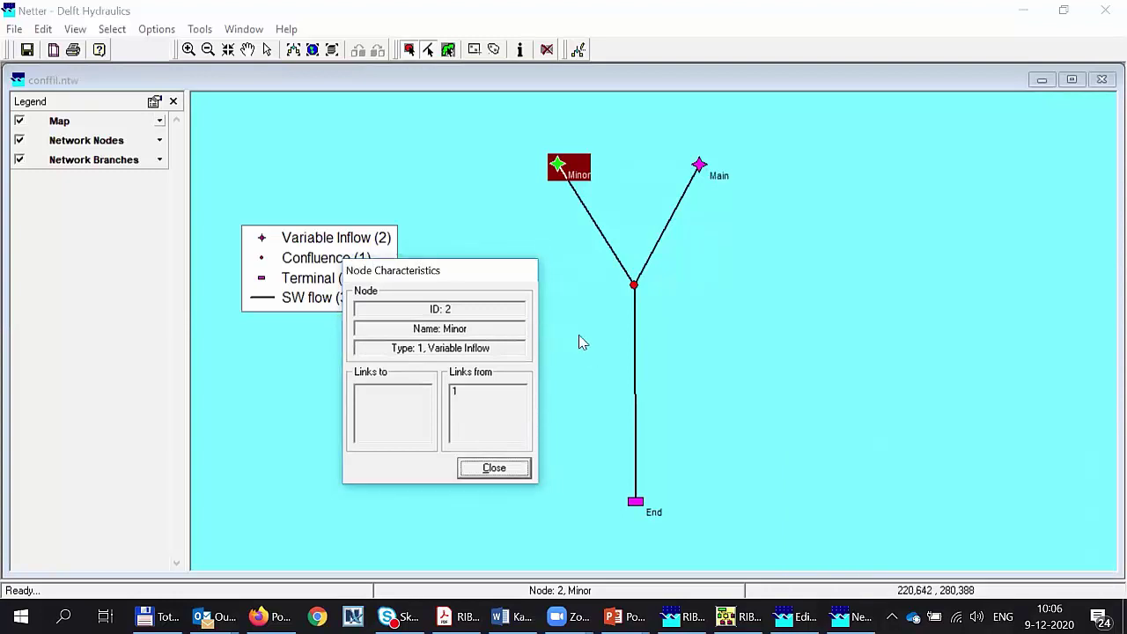
pyautogui.click(493, 468)
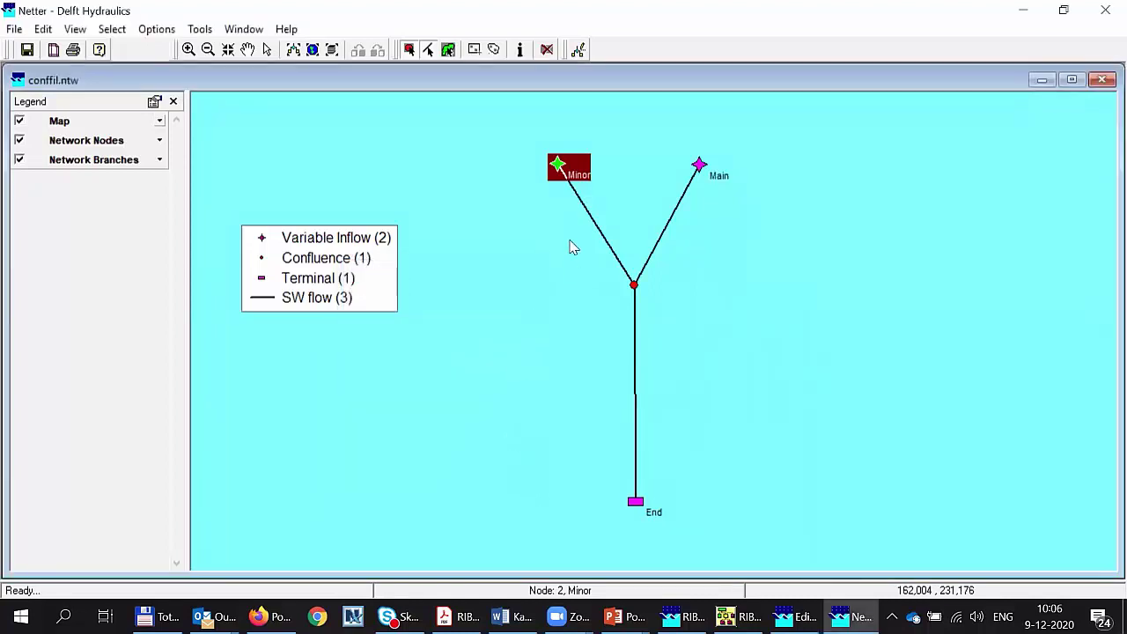
# Open the river basin simulation model data of the Minor node.
pyautogui.rightClick(561, 169)
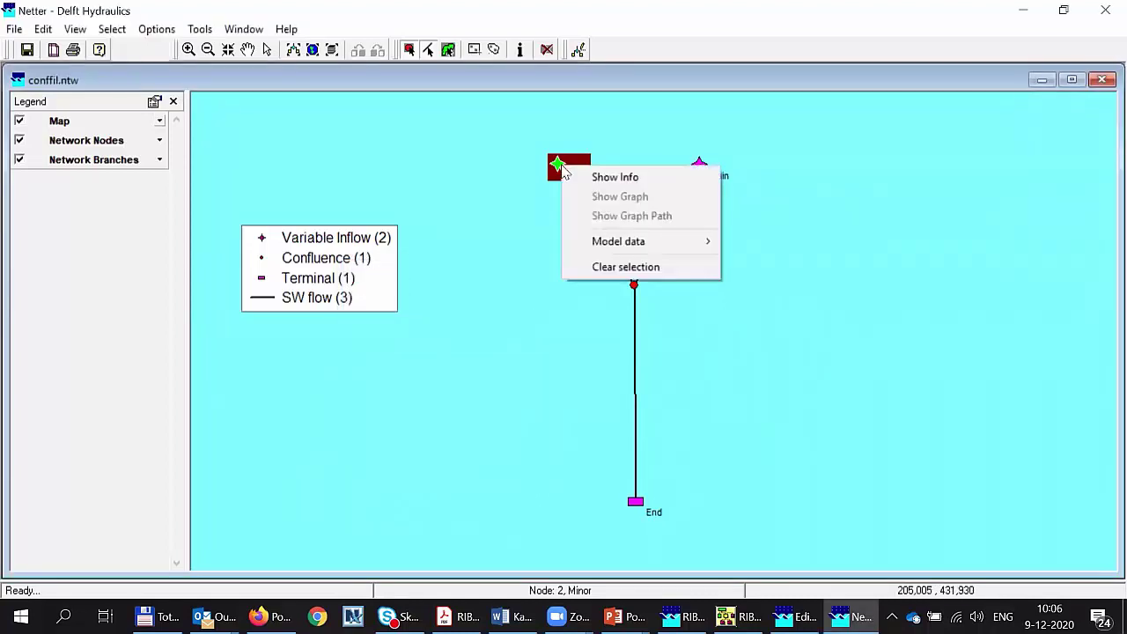
pyautogui.moveTo(597, 244)
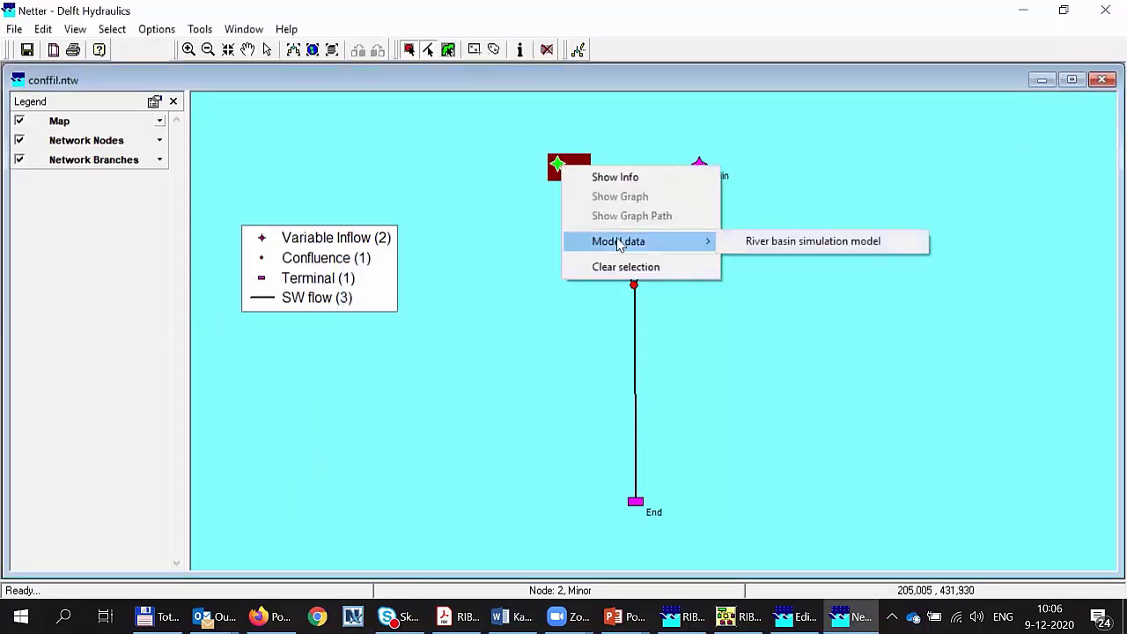
pyautogui.click(750, 246)
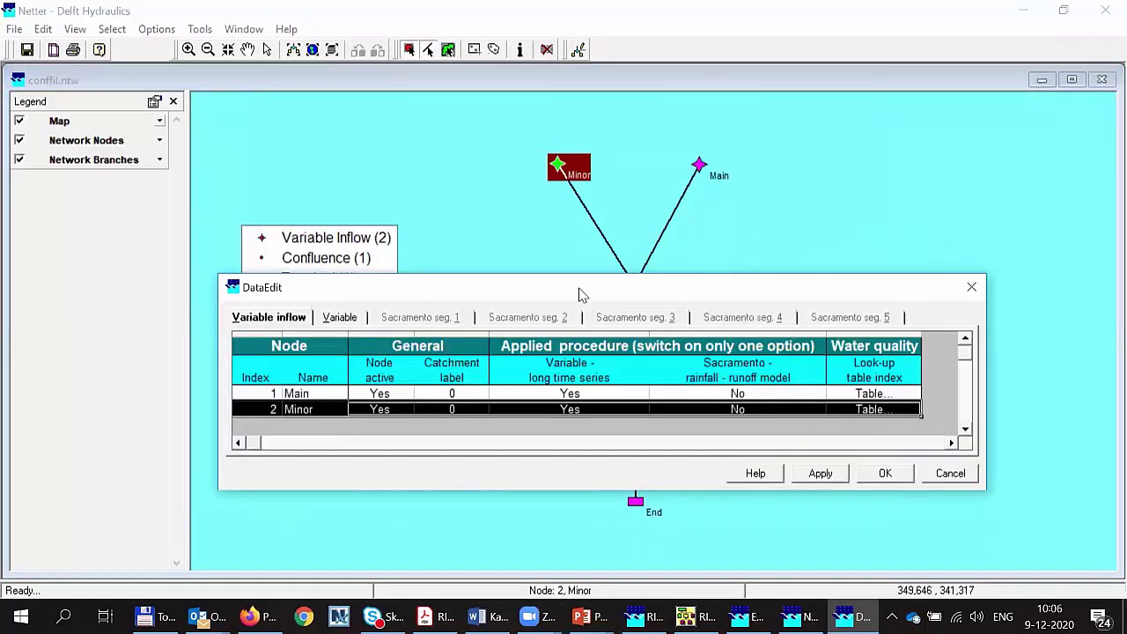
pyautogui.moveTo(571, 292); pyautogui.dragTo(584, 269)
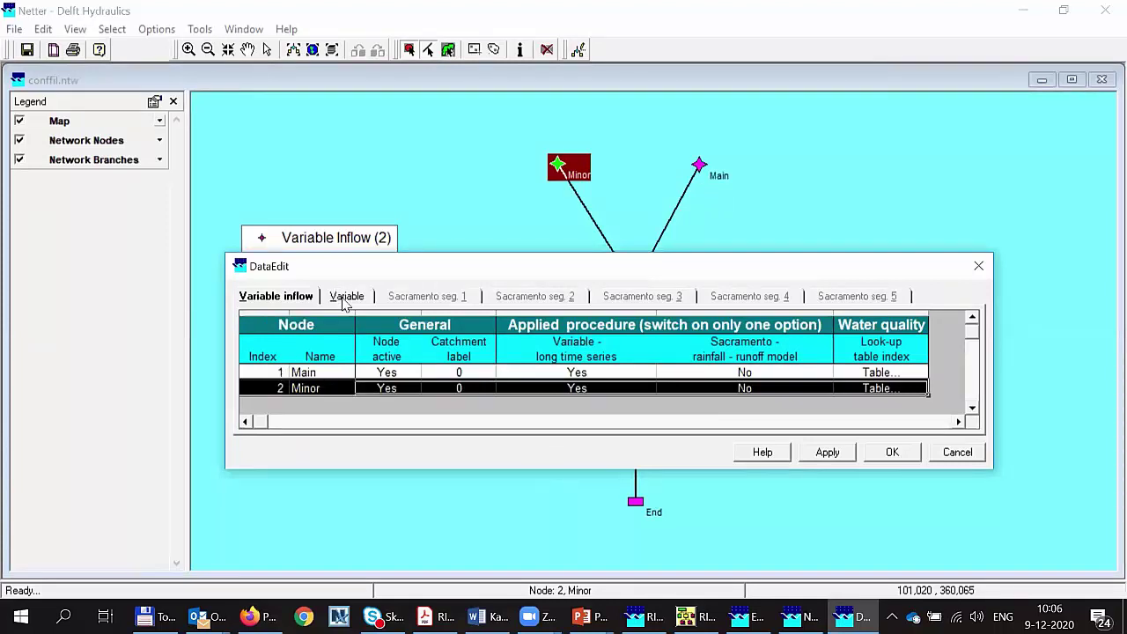
# Examine the Node active settings of the Main and Minor variable inflow nodes.
pyautogui.click(385, 389)
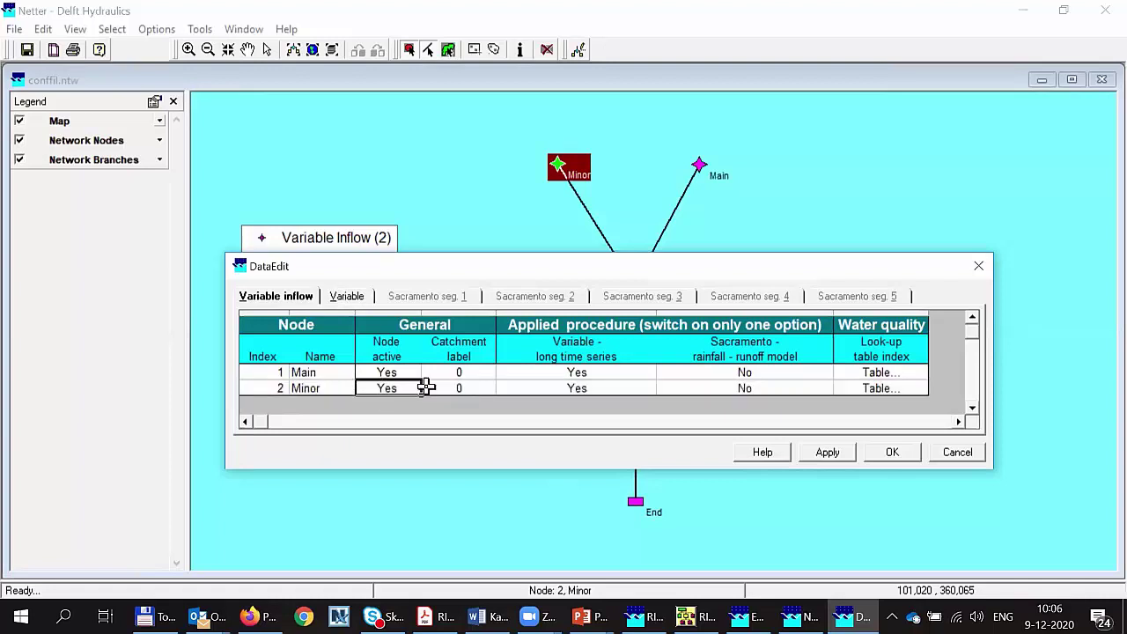
pyautogui.click(396, 372)
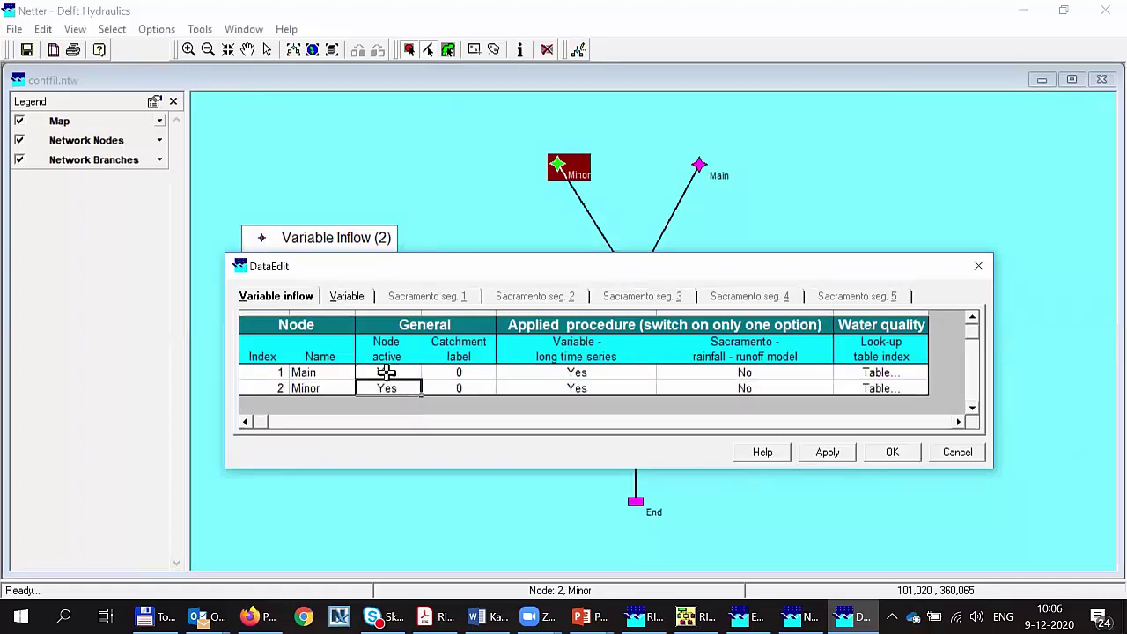
pyautogui.click(388, 389)
pyautogui.click(383, 373)
pyautogui.click(394, 388)
pyautogui.click(398, 373)
pyautogui.click(396, 388)
pyautogui.click(405, 372)
pyautogui.click(400, 389)
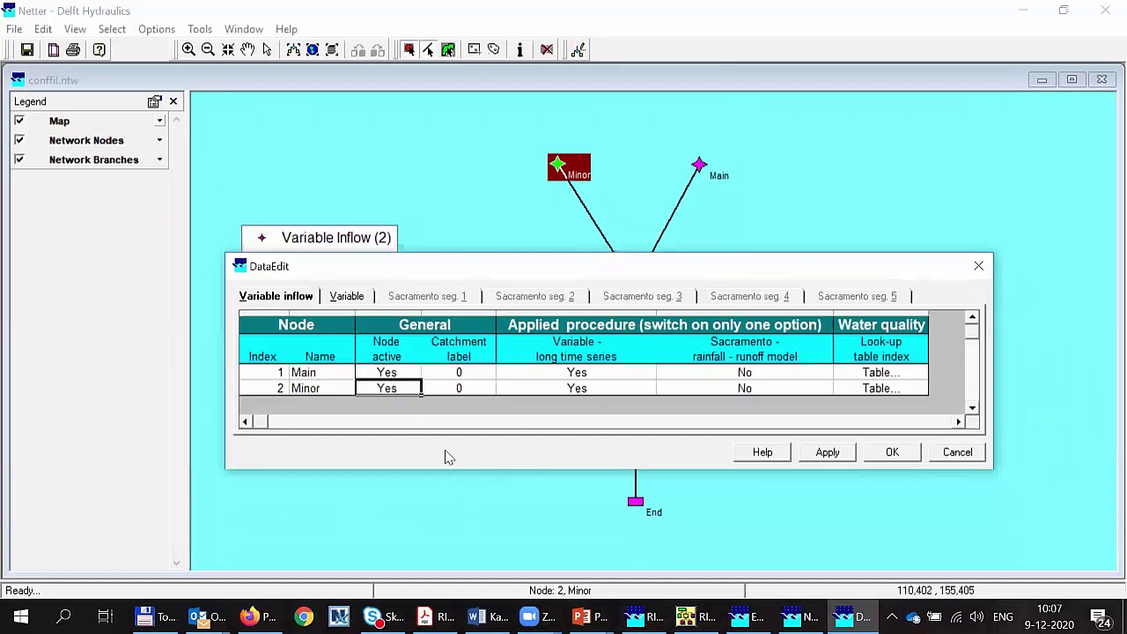
pyautogui.click(407, 374)
pyautogui.click(408, 389)
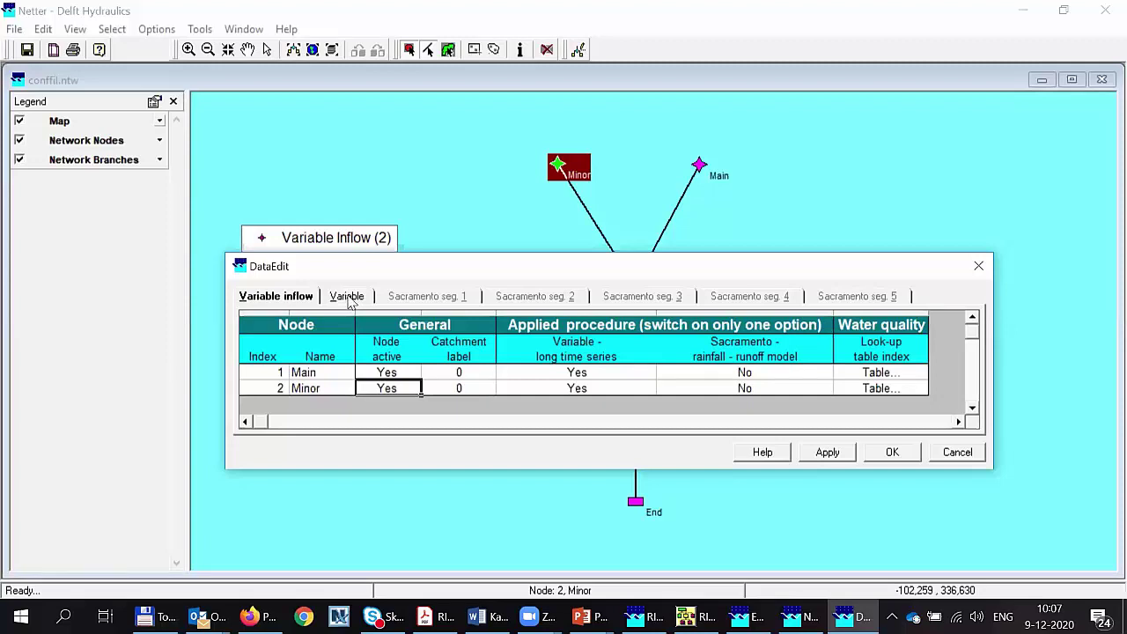
# Examine the actual inflow time series indices of both nodes in the Variable data, leave without changes and deselect the Minor node.
pyautogui.click(347, 299)
pyautogui.click(328, 299)
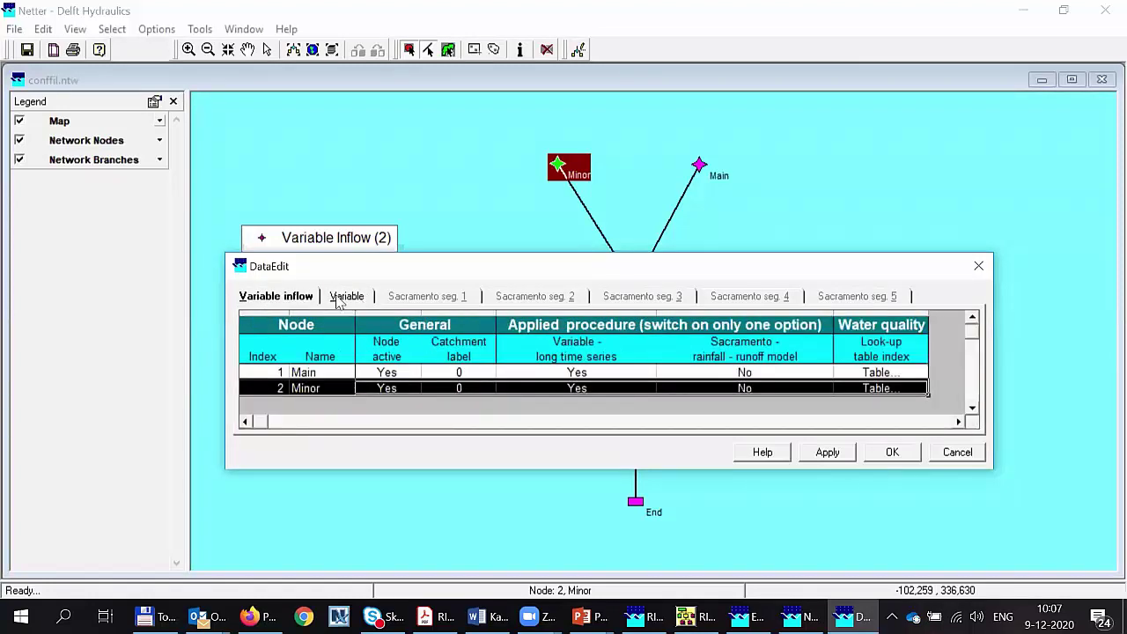
pyautogui.click(346, 297)
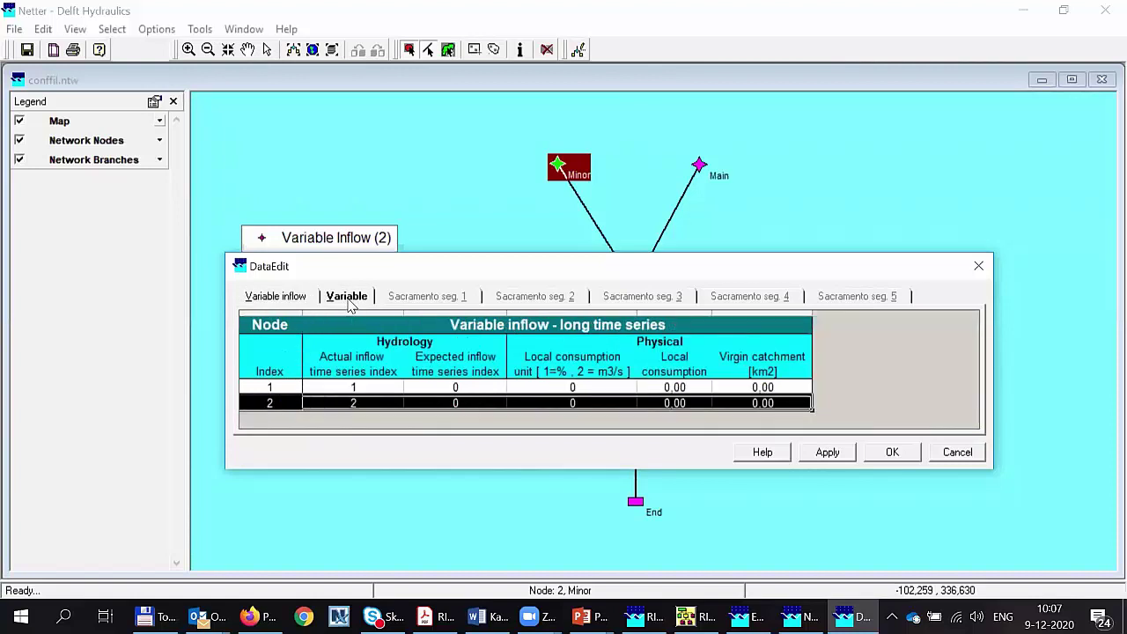
pyautogui.click(360, 387)
pyautogui.click(357, 403)
pyautogui.click(359, 389)
pyautogui.click(356, 403)
pyautogui.click(354, 394)
pyautogui.click(354, 403)
pyautogui.click(352, 393)
pyautogui.click(354, 402)
pyautogui.click(354, 393)
pyautogui.click(355, 402)
pyautogui.click(356, 393)
pyautogui.click(357, 401)
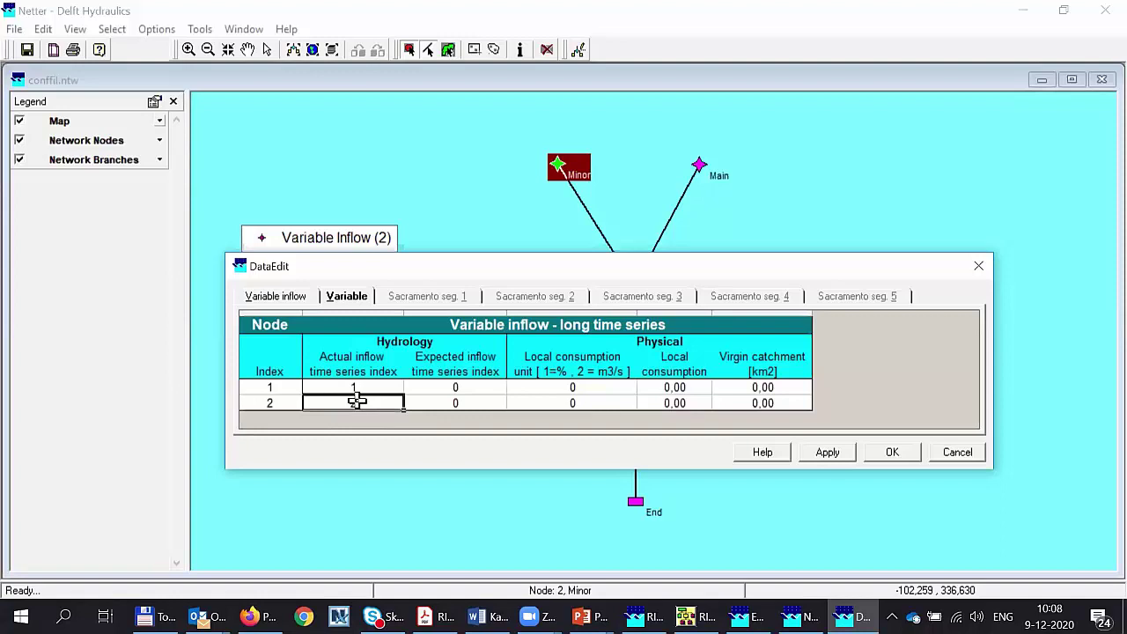
pyautogui.click(966, 464)
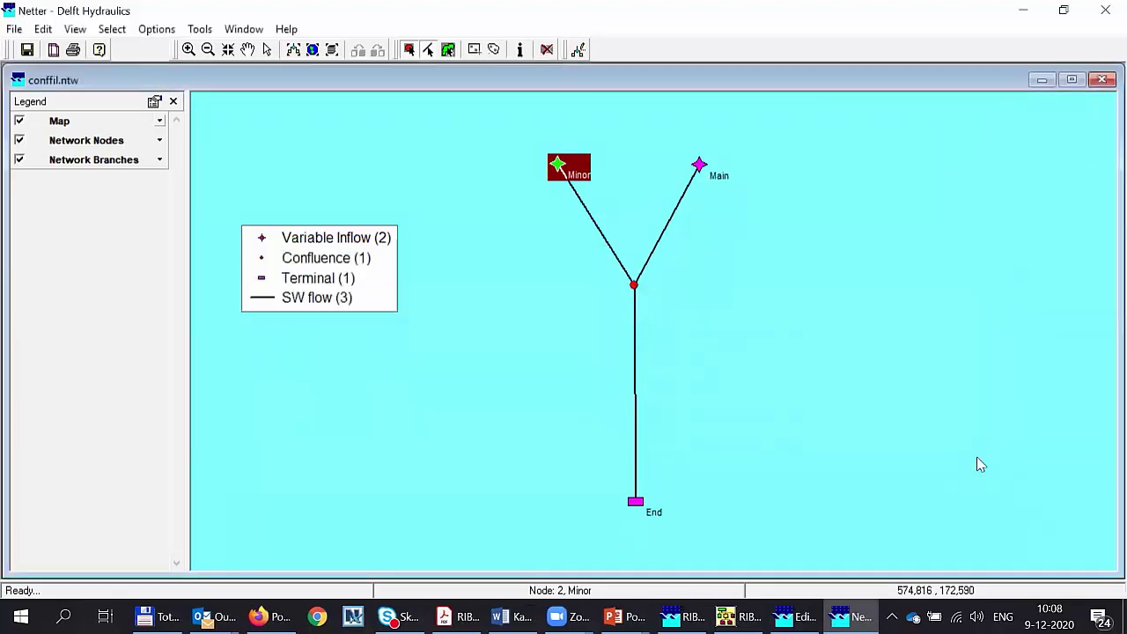
pyautogui.click(981, 461)
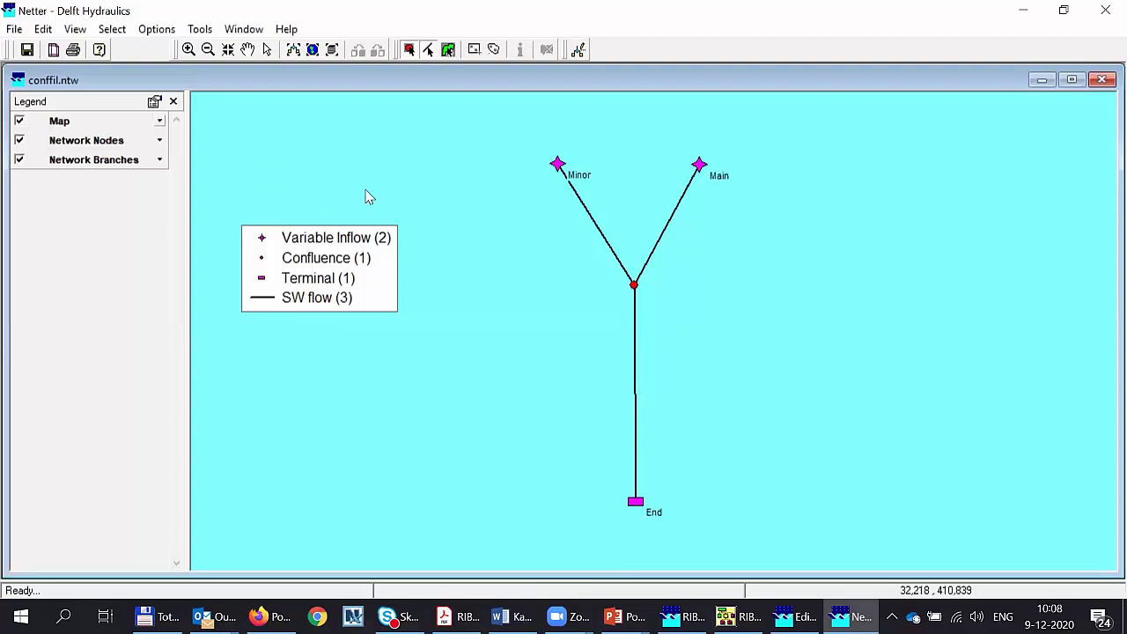
# Exit the network map editor and close the Edit data window.
pyautogui.click(15, 30)
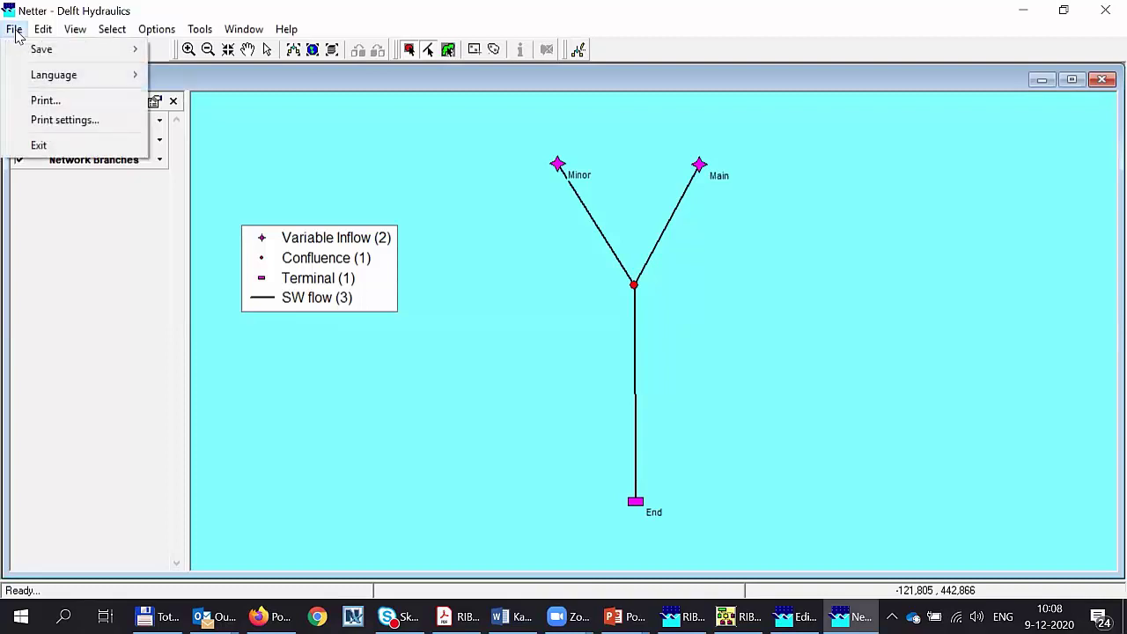
pyautogui.click(68, 150)
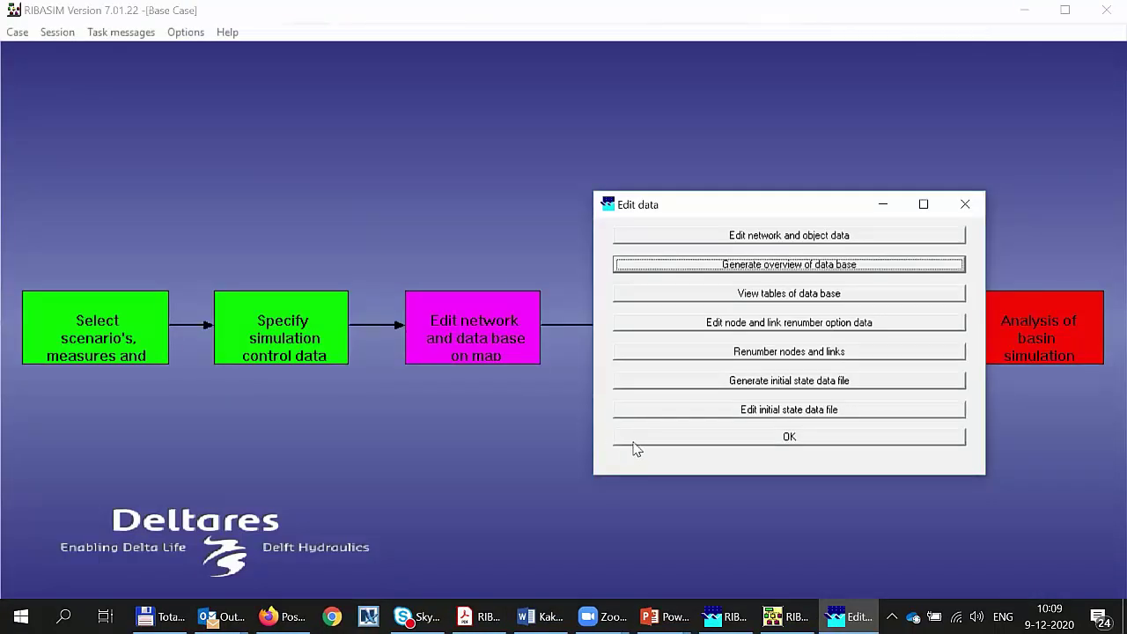
pyautogui.click(803, 439)
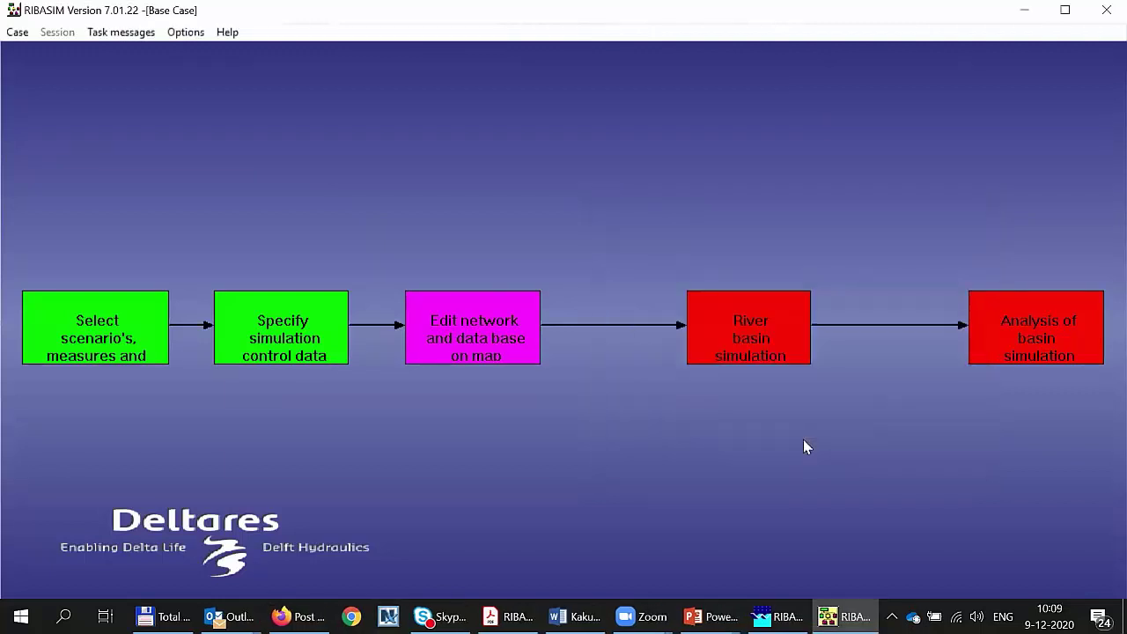
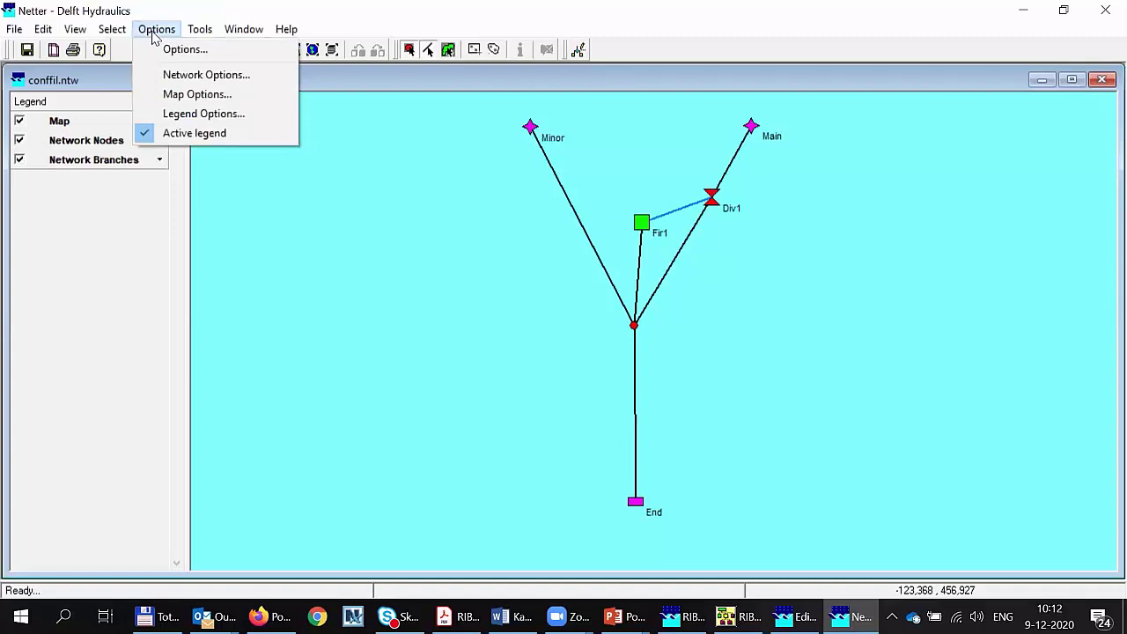
# Make the Network Legend visible with font size 12 and place it on the map beside the Minor branch.
pyautogui.click(175, 115)
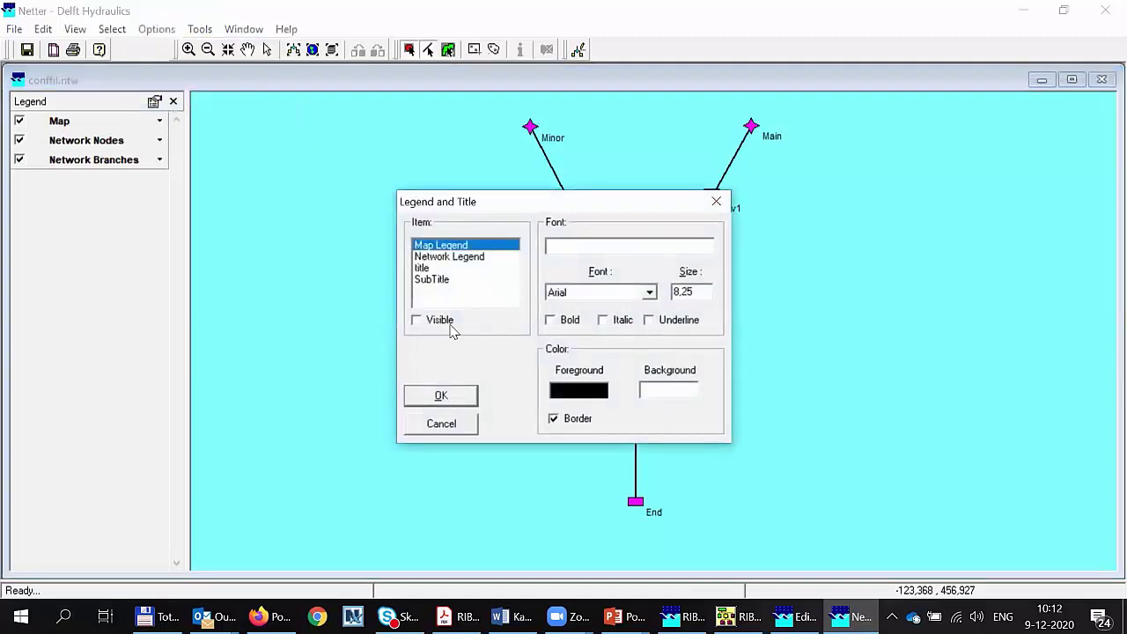
pyautogui.click(433, 257)
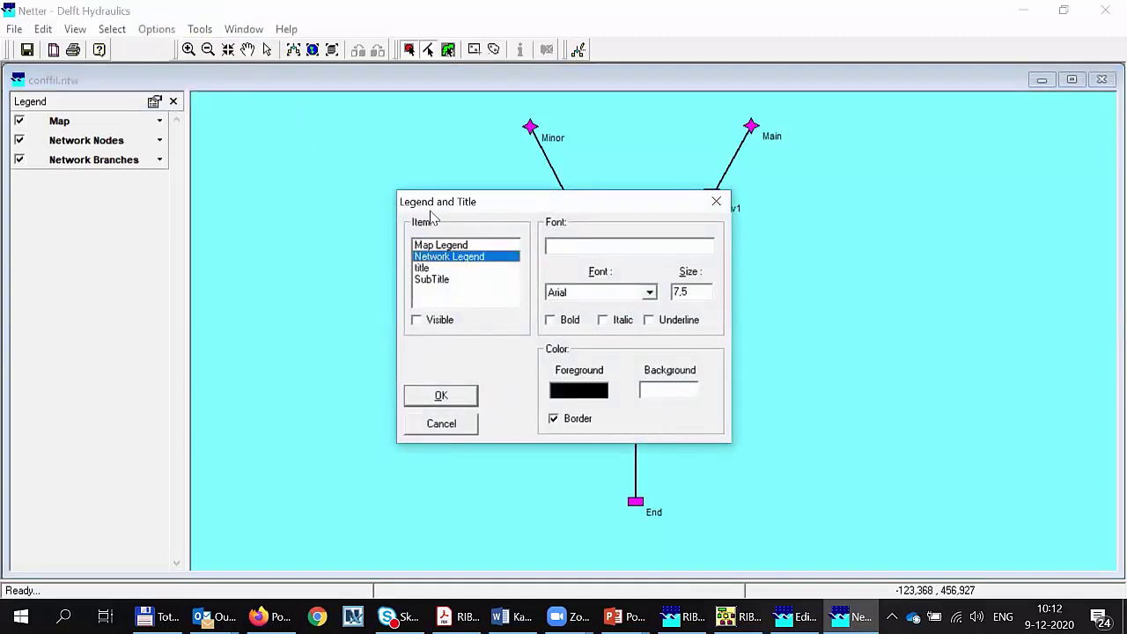
pyautogui.moveTo(432, 205); pyautogui.dragTo(279, 189)
pyautogui.click(264, 305)
pyautogui.click(545, 276)
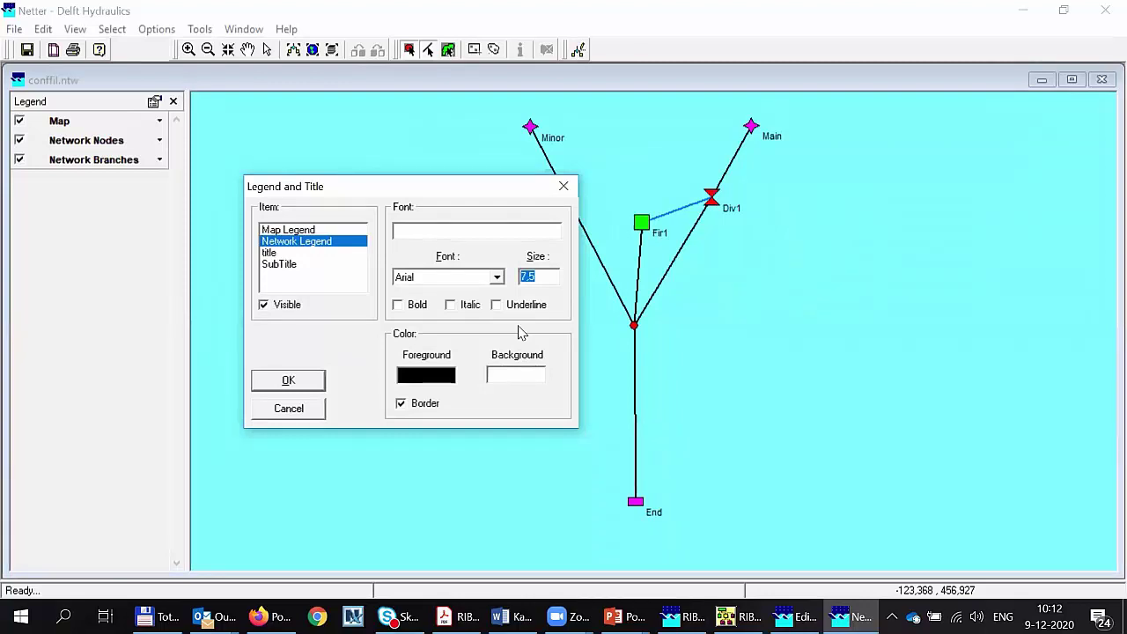
pyautogui.write('12')
pyautogui.click(297, 385)
pyautogui.moveTo(332, 264); pyautogui.dragTo(435, 264)
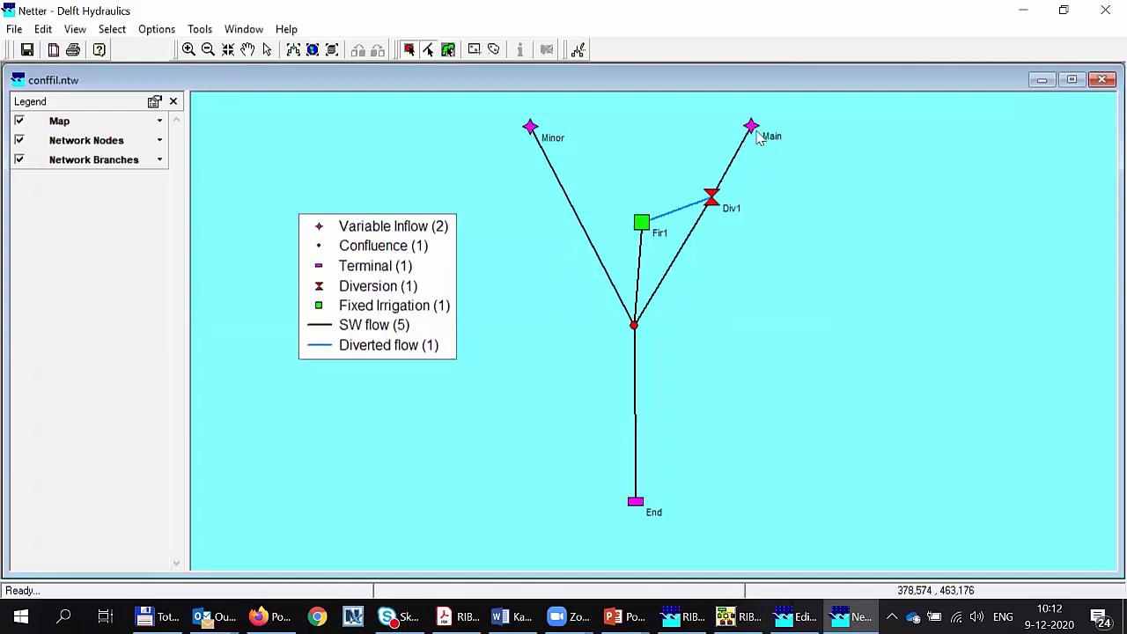
# Open the river basin simulation model data of the Fir1 fixed irrigation node.
pyautogui.click(709, 199)
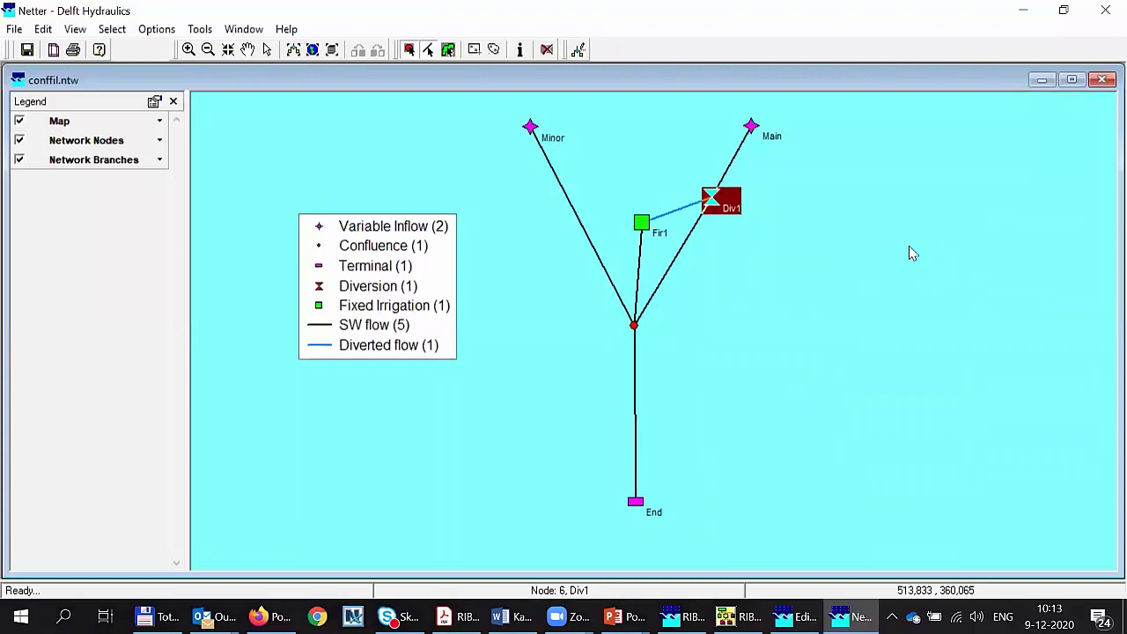
pyautogui.click(646, 232)
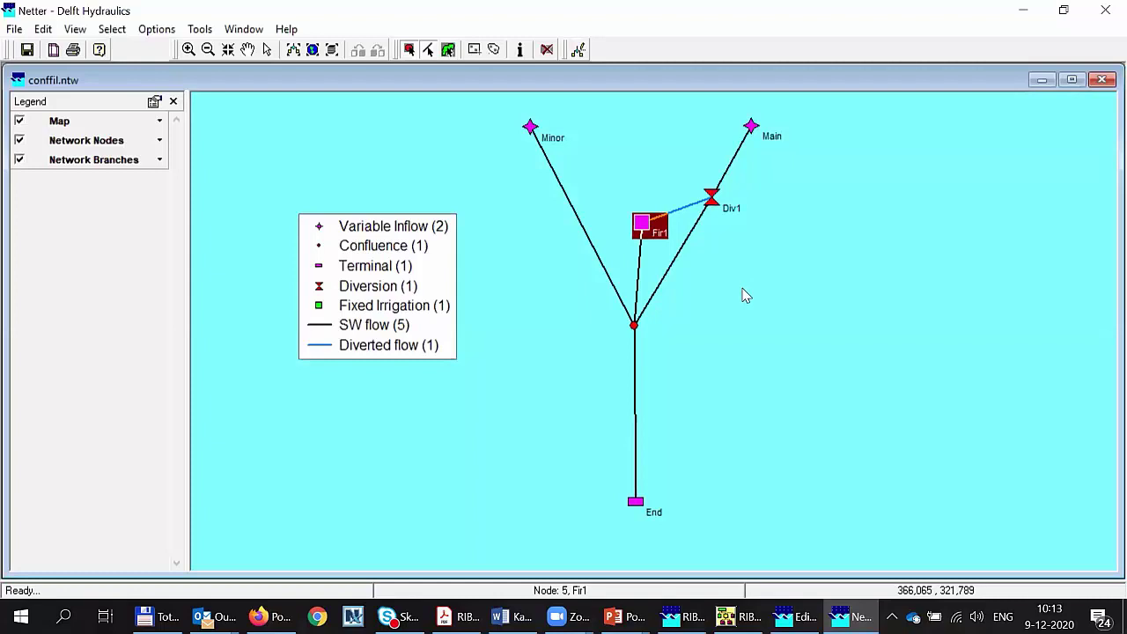
pyautogui.rightClick(644, 228)
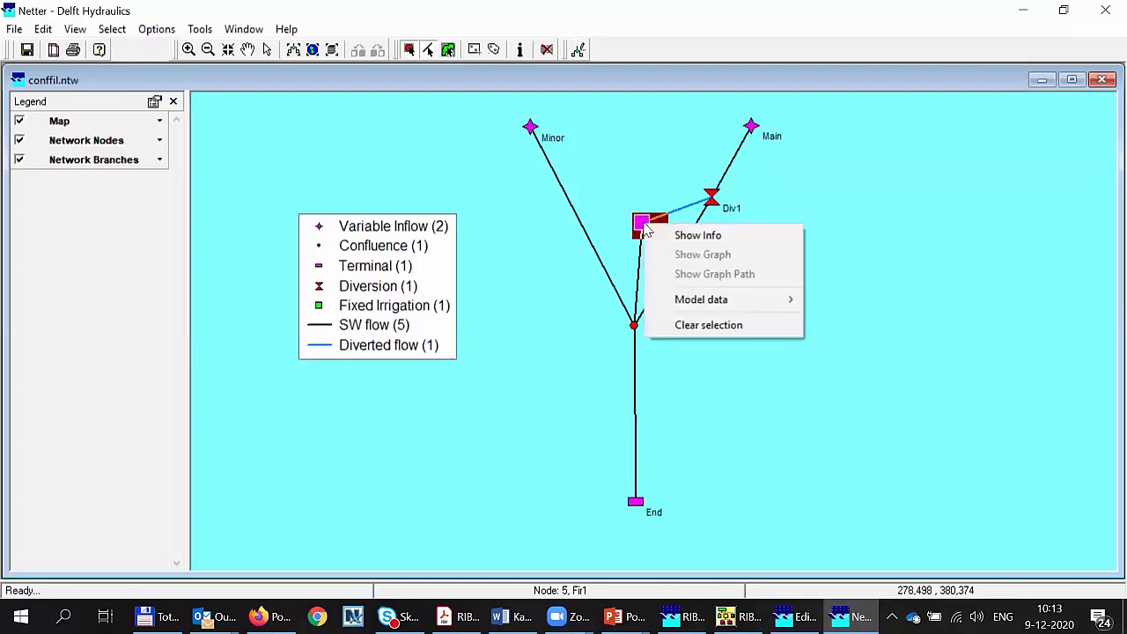
pyautogui.moveTo(677, 299)
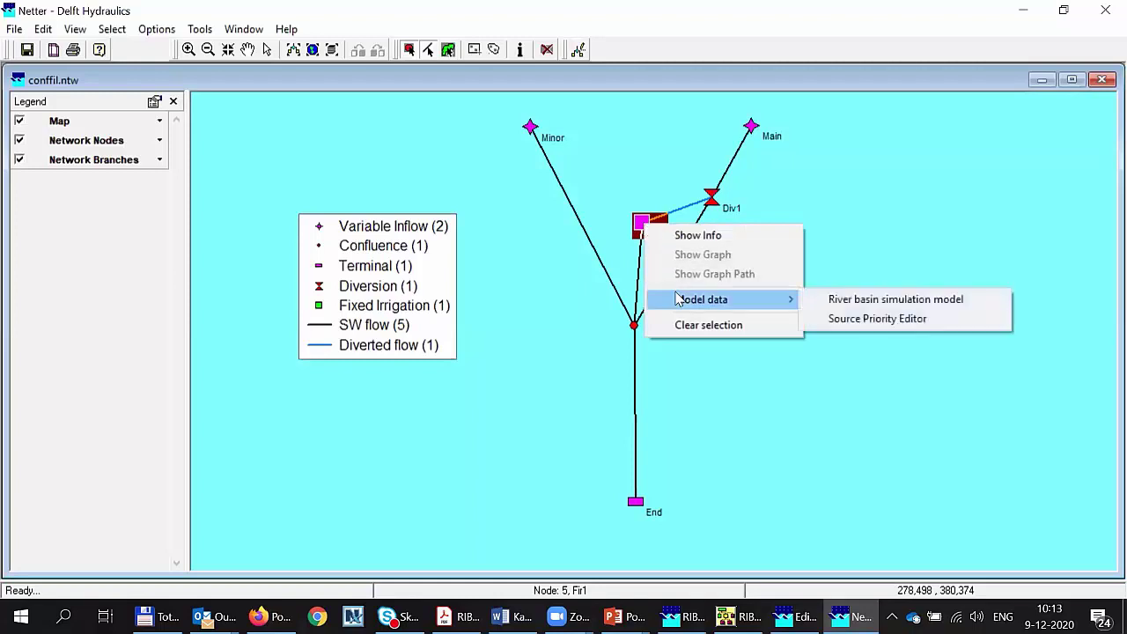
pyautogui.rightClick(638, 225)
pyautogui.moveTo(674, 299)
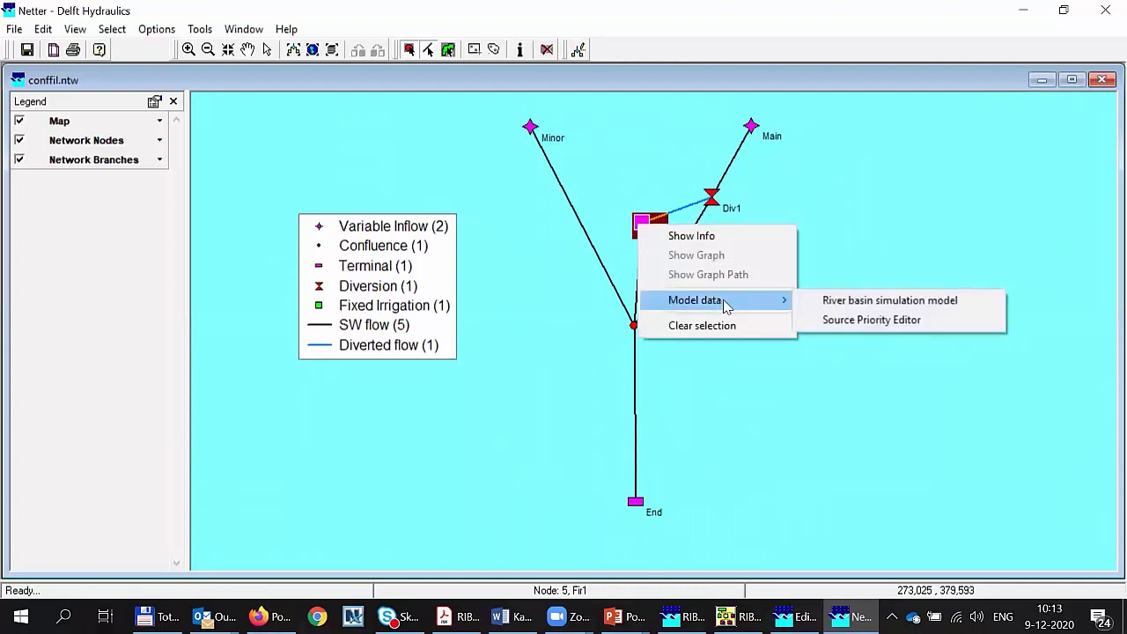
pyautogui.click(851, 306)
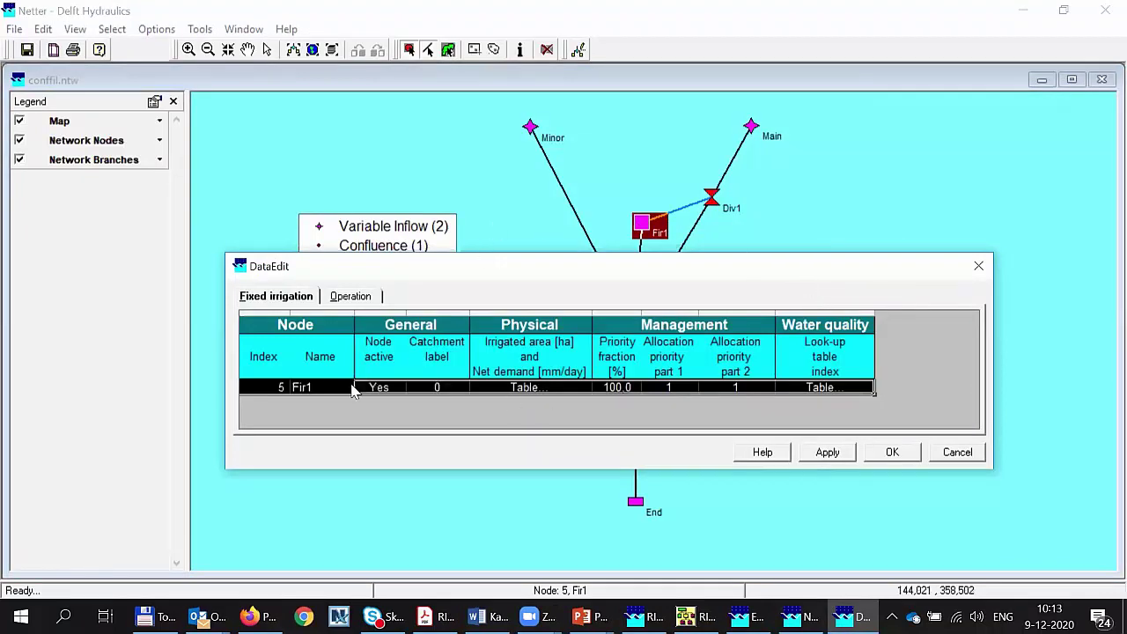
# Examine Fir1's Node active setting and its monthly irrigated area and net demand table, leaving the table without changes.
pyautogui.click(388, 387)
pyautogui.click(388, 386)
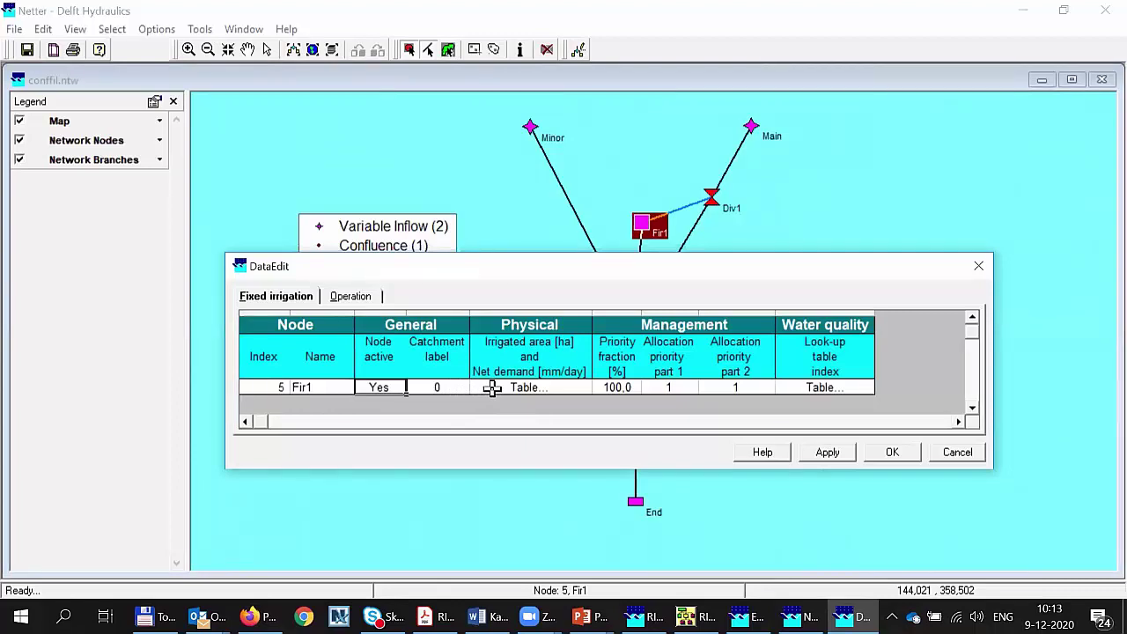
pyautogui.click(492, 388)
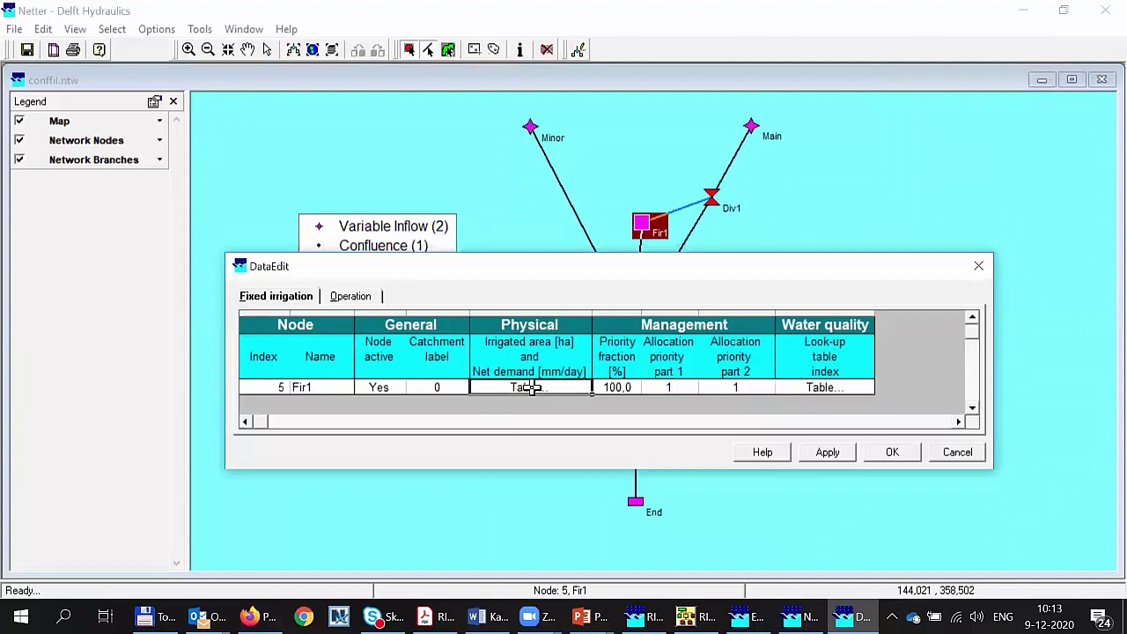
pyautogui.doubleClick(529, 387)
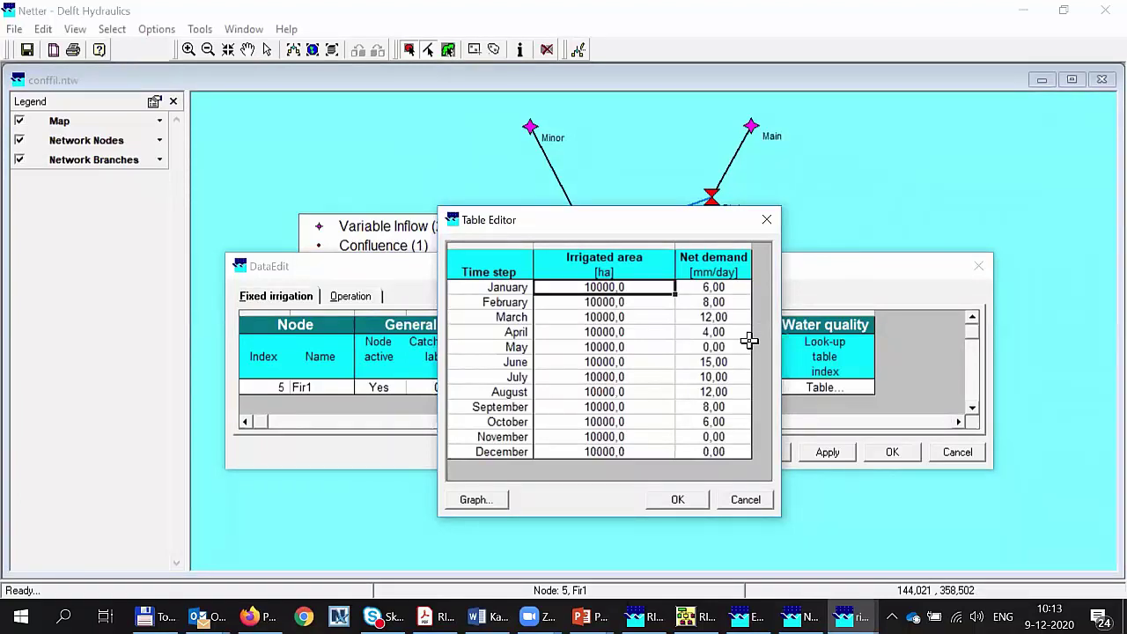
pyautogui.click(607, 264)
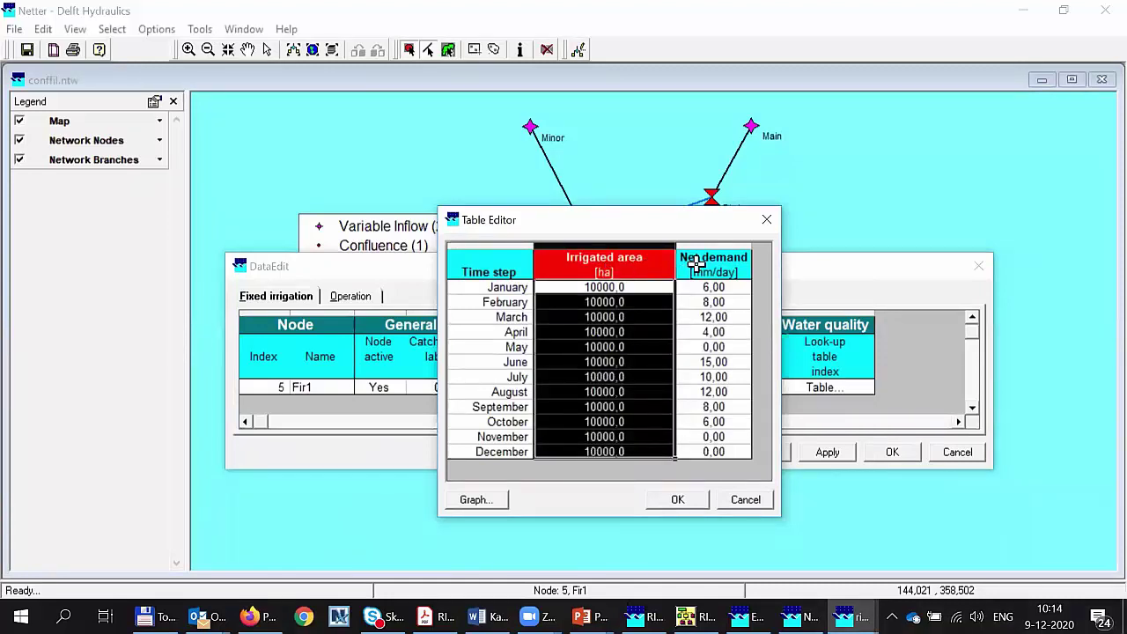
pyautogui.click(695, 265)
pyautogui.click(709, 302)
pyautogui.click(707, 319)
pyautogui.click(709, 333)
pyautogui.click(709, 361)
pyautogui.click(709, 377)
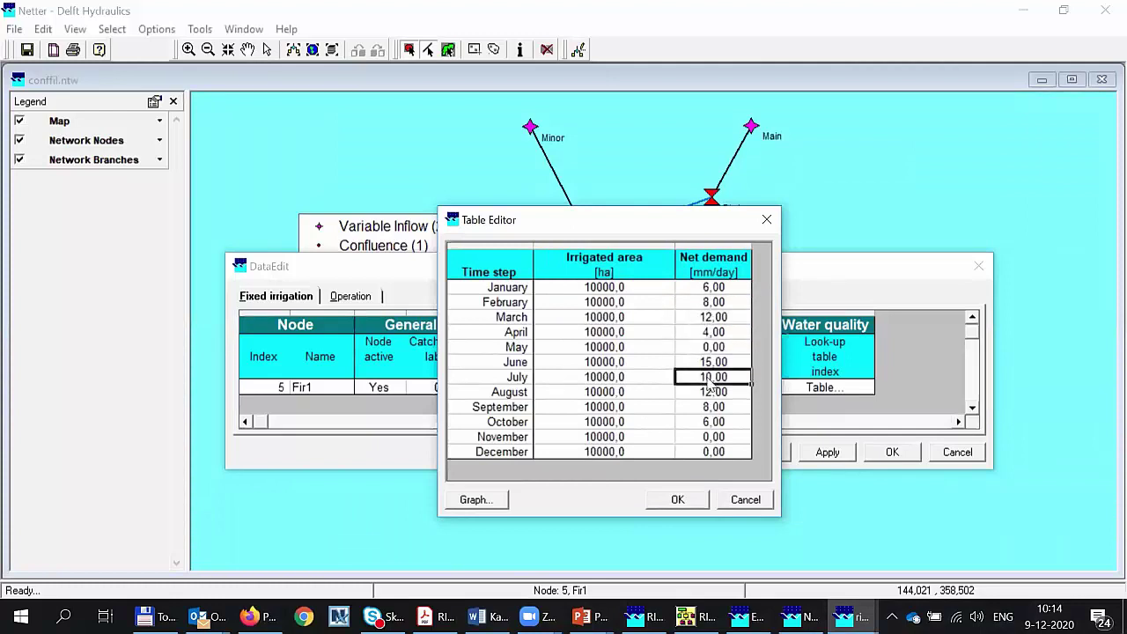
pyautogui.click(742, 500)
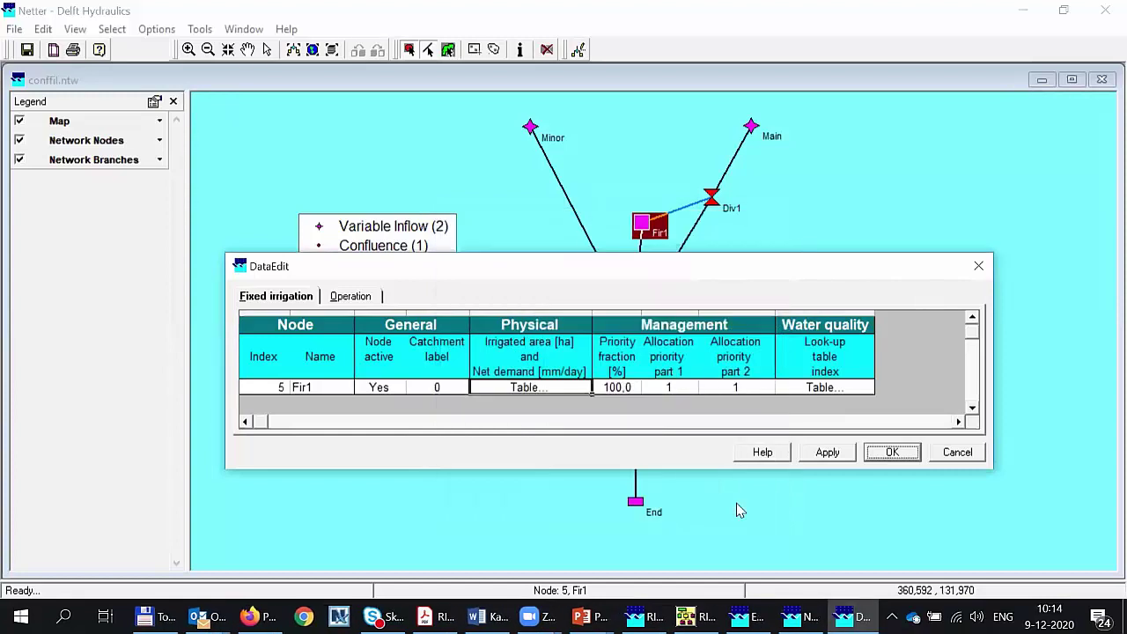
# Check Fir1's allocation priority part 1, close its model data and clear the node selection.
pyautogui.click(668, 387)
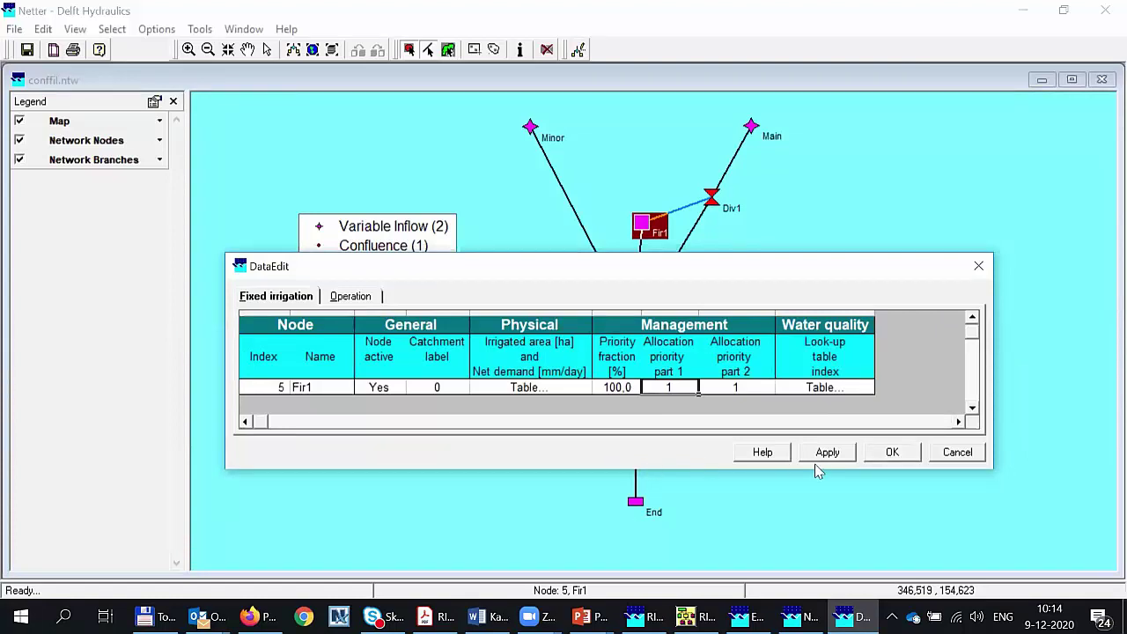
pyautogui.click(892, 453)
pyautogui.click(807, 301)
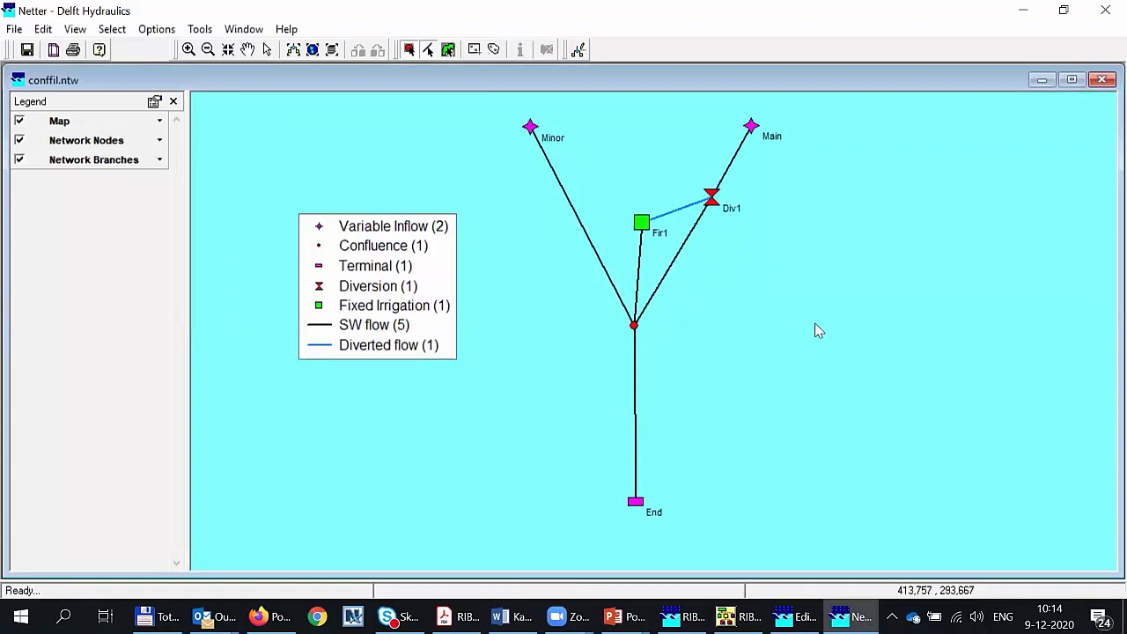
pyautogui.click(641, 227)
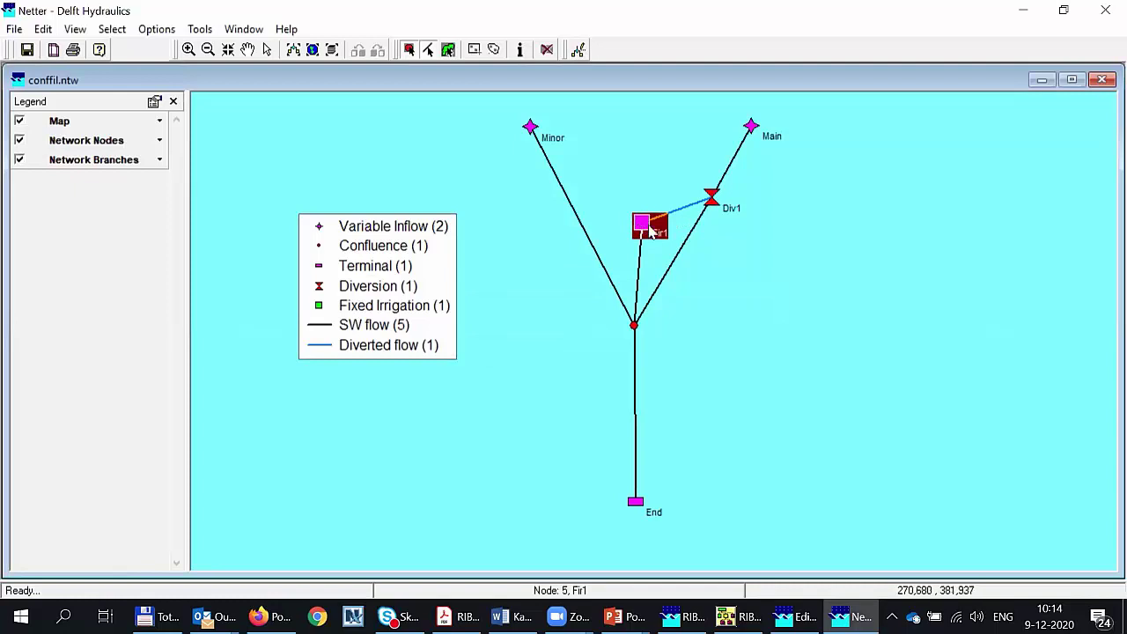
pyautogui.click(712, 285)
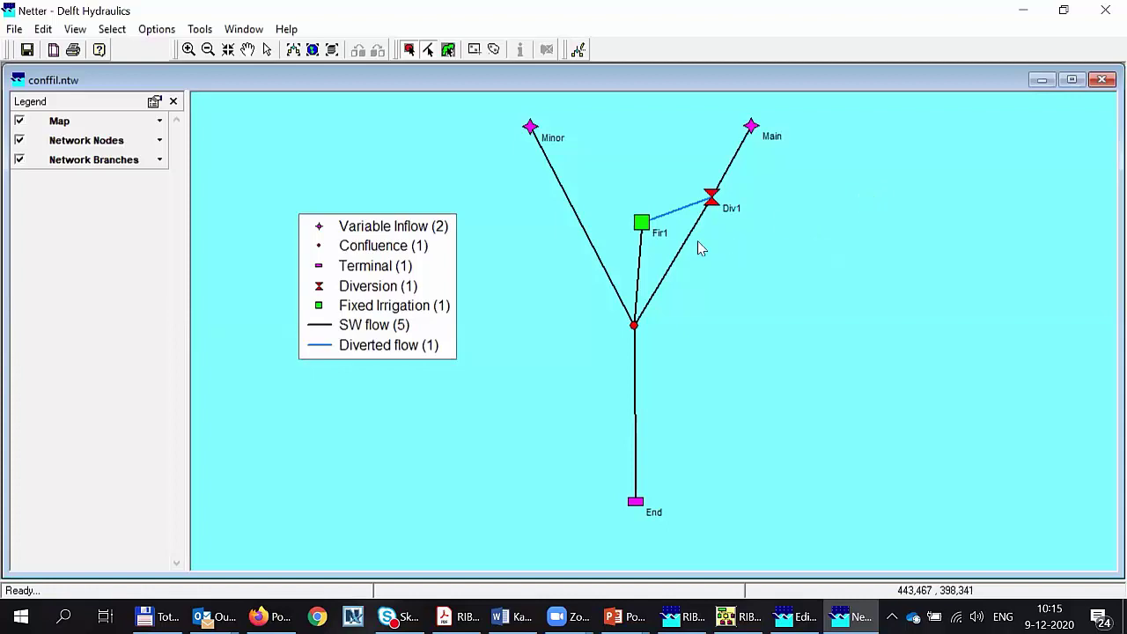
# Open the river basin simulation model data of the diverted flow link between Div1 and Fir1, keeping the link in view.
pyautogui.click(674, 219)
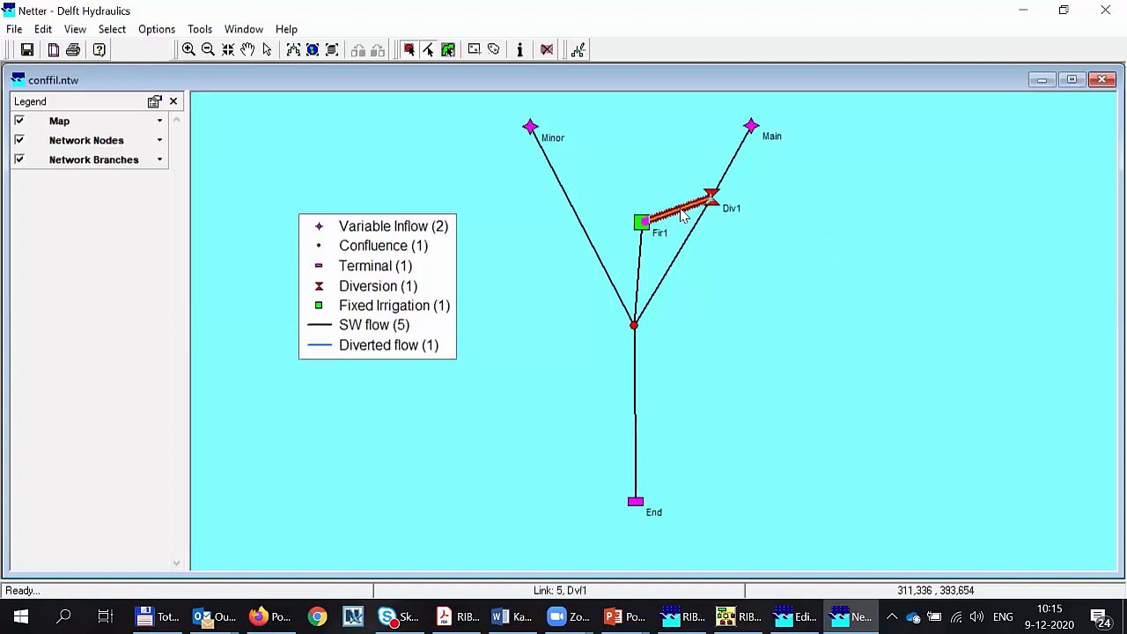
pyautogui.rightClick(684, 217)
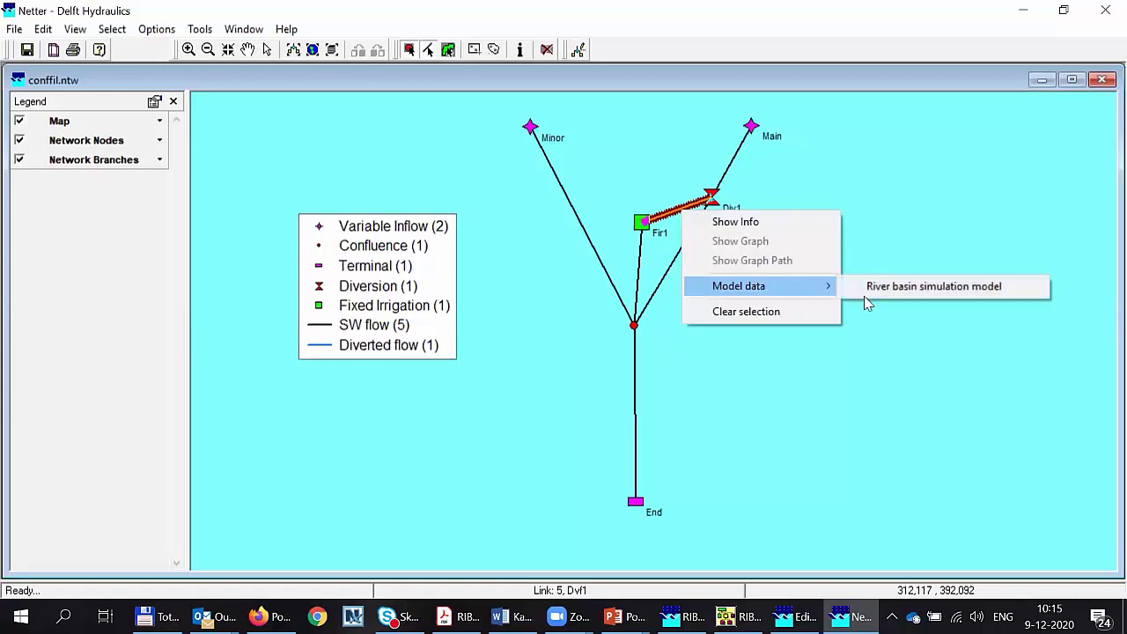
pyautogui.click(665, 222)
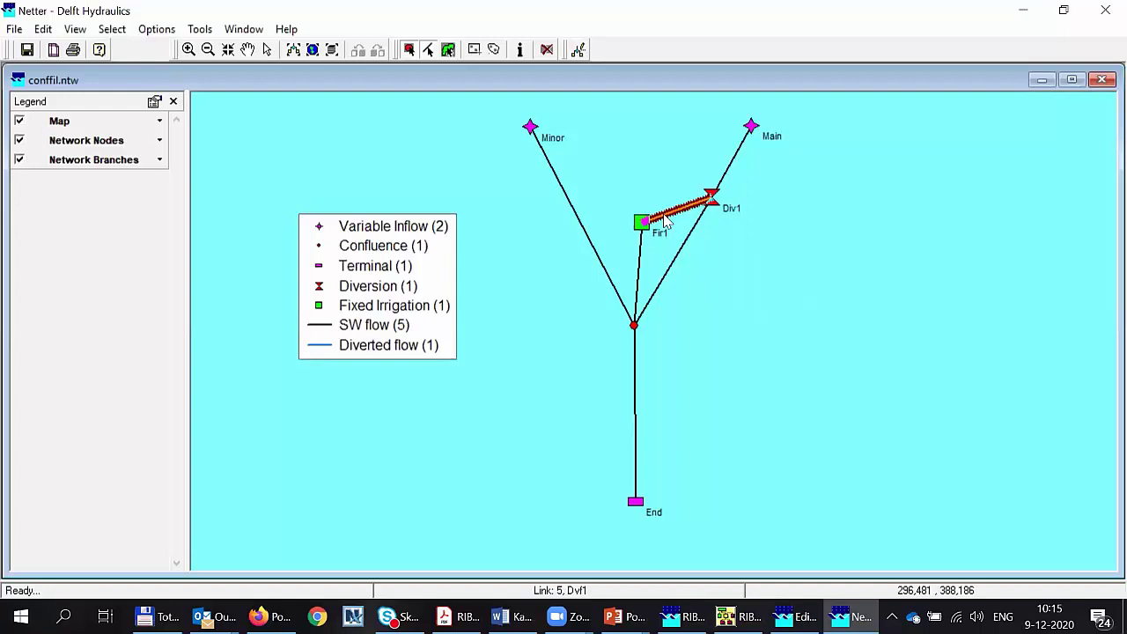
pyautogui.rightClick(664, 217)
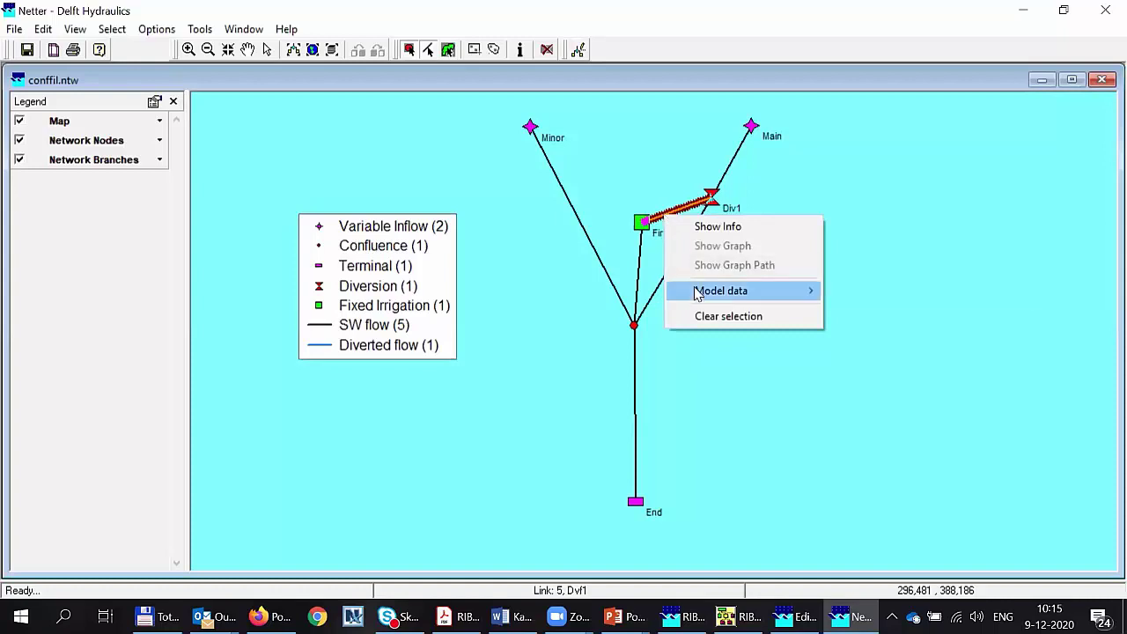
pyautogui.moveTo(796, 292)
pyautogui.click(855, 296)
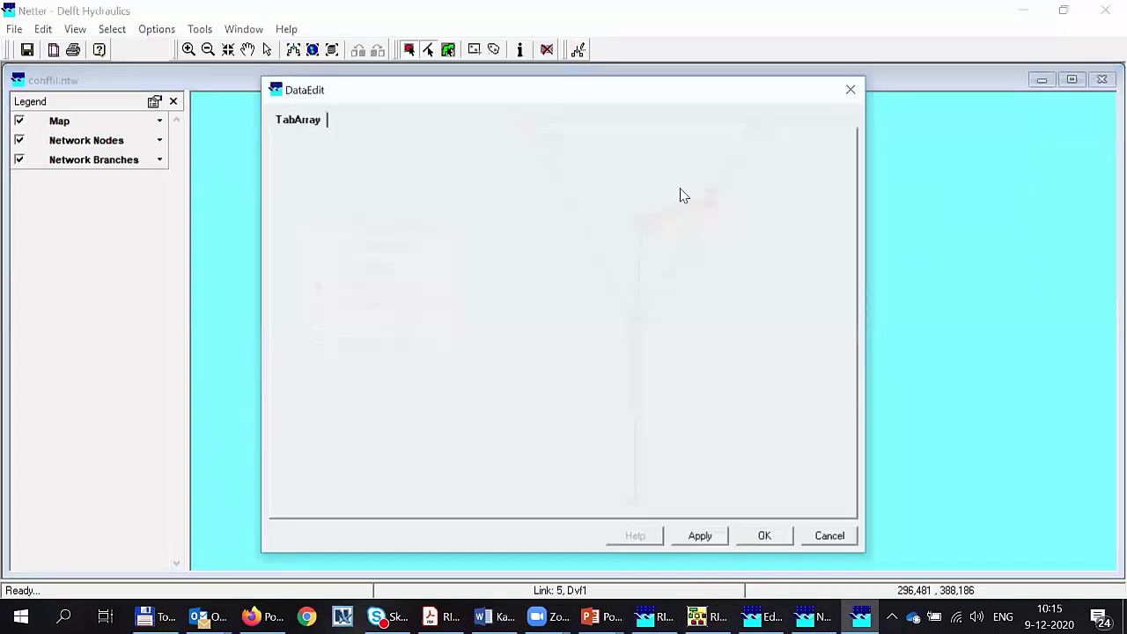
pyautogui.moveTo(655, 275); pyautogui.dragTo(656, 299)
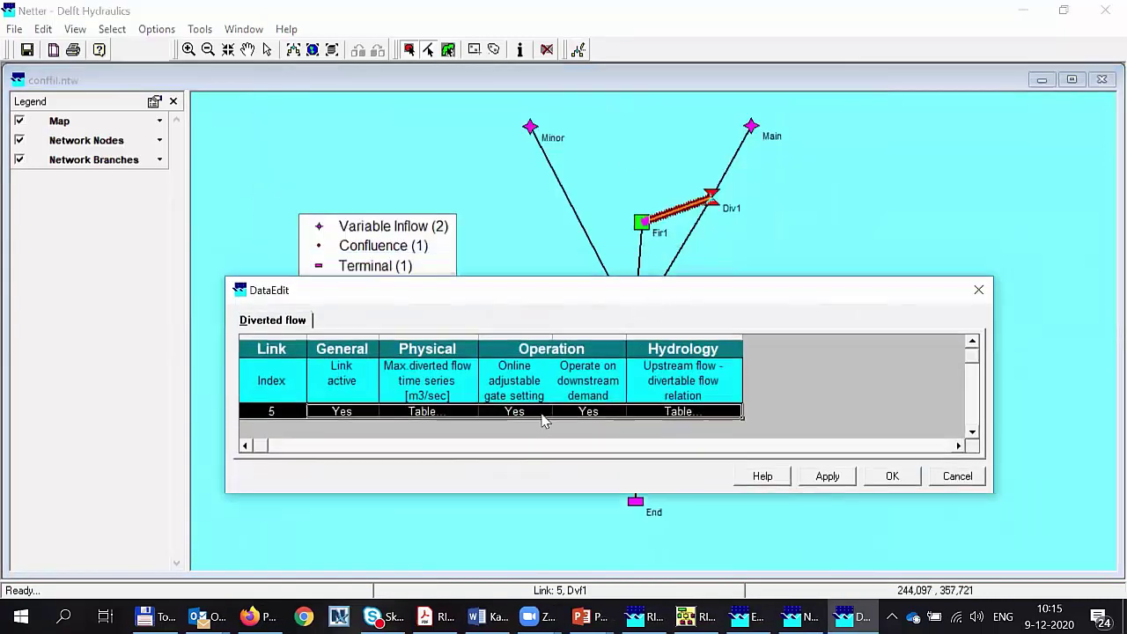
# Examine the link's active setting and its monthly maximum diverted flow table, leave the table without changes and close the link data.
pyautogui.click(341, 410)
pyautogui.click(426, 410)
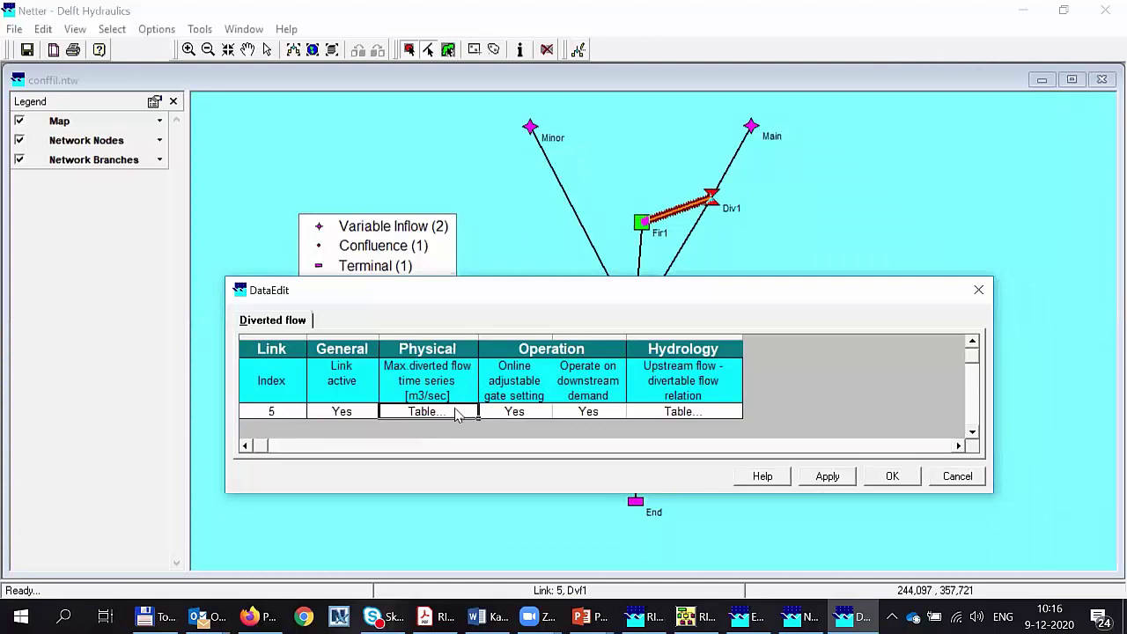
pyautogui.doubleClick(452, 410)
pyautogui.click(678, 326)
pyautogui.click(661, 356)
pyautogui.click(658, 401)
pyautogui.click(669, 430)
pyautogui.click(656, 460)
pyautogui.click(649, 475)
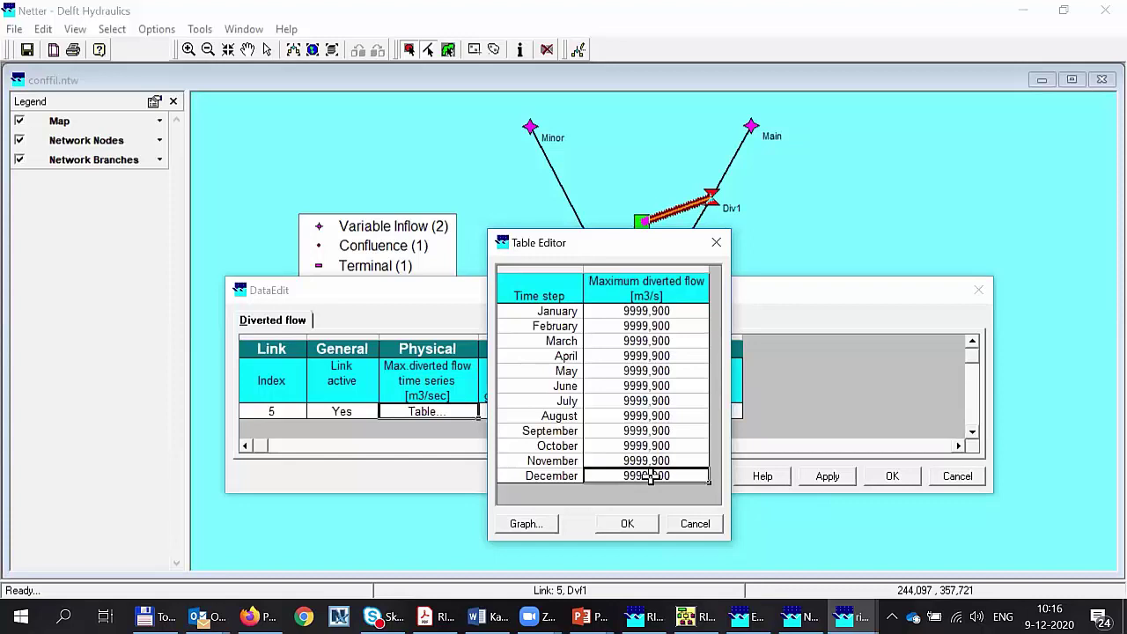
pyautogui.click(650, 314)
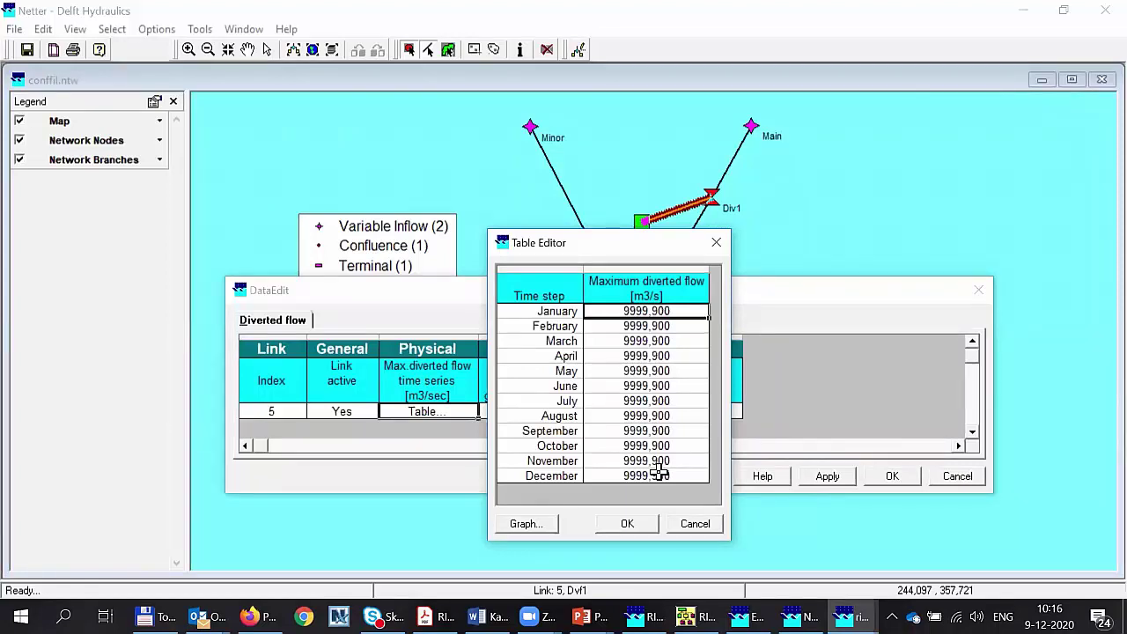
pyautogui.click(685, 528)
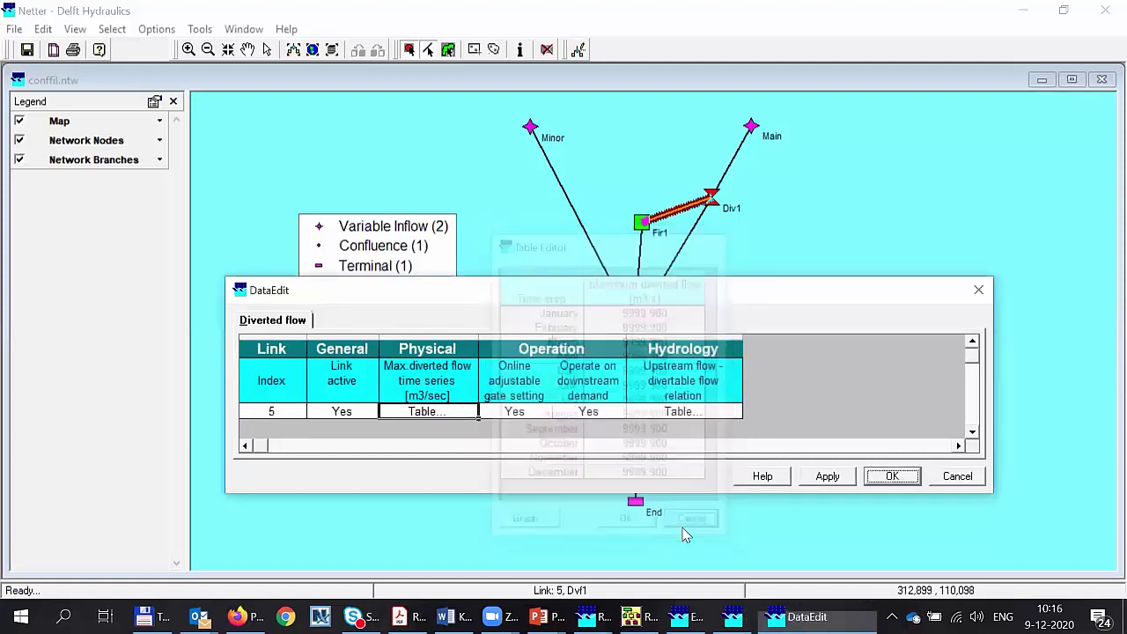
pyautogui.click(906, 480)
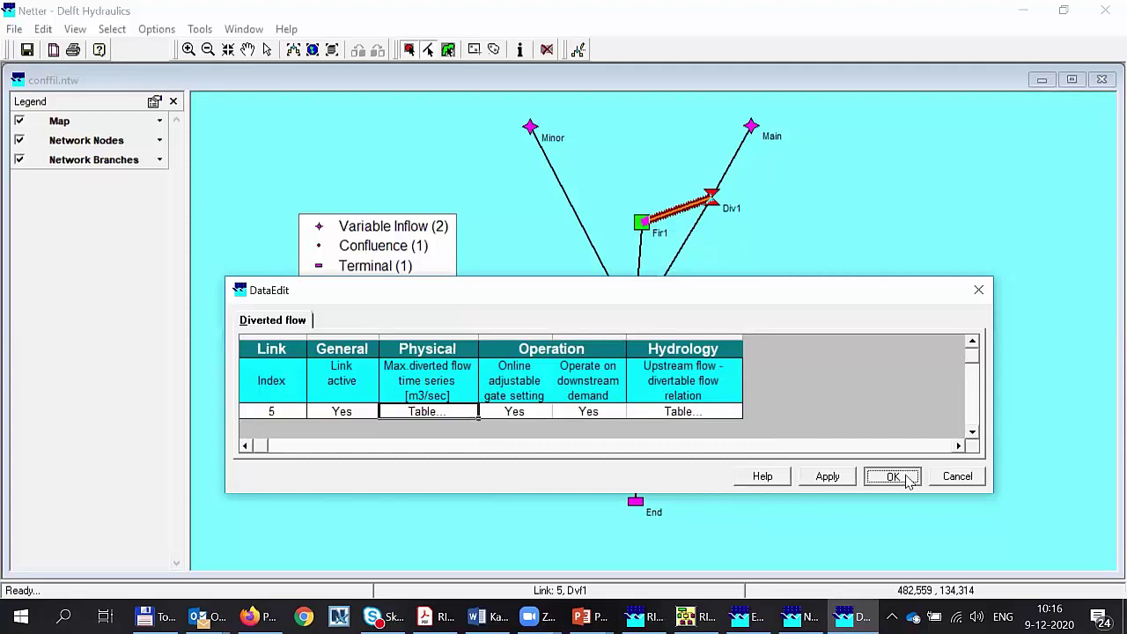
# Exit the network map, finish the network and database editing task, and run the river basin simulation.
pyautogui.click(15, 32)
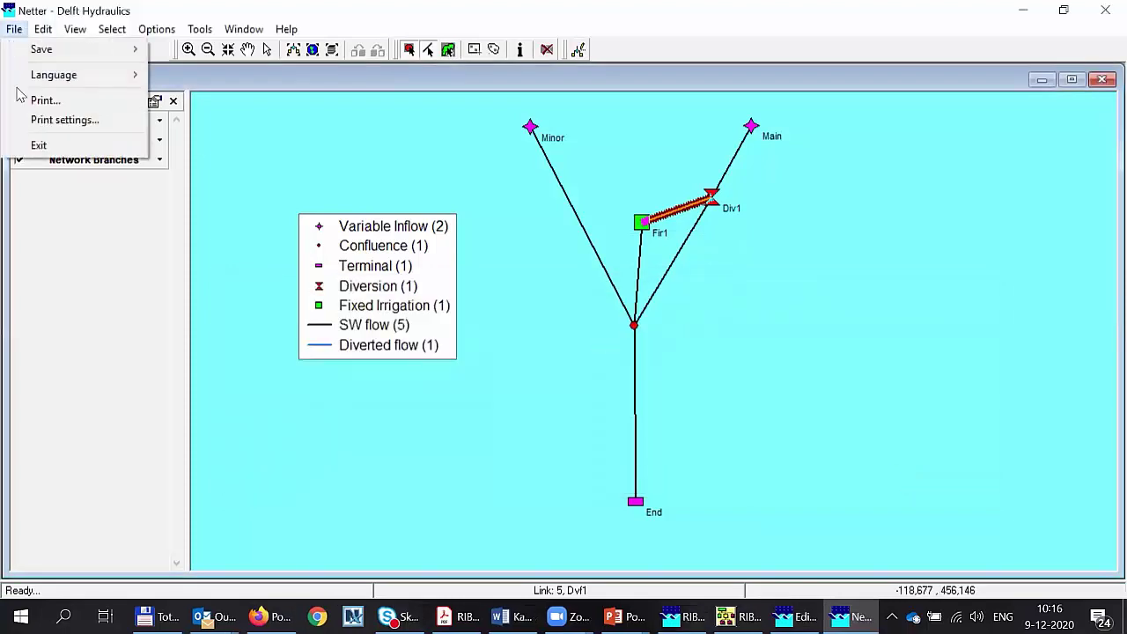
pyautogui.click(35, 143)
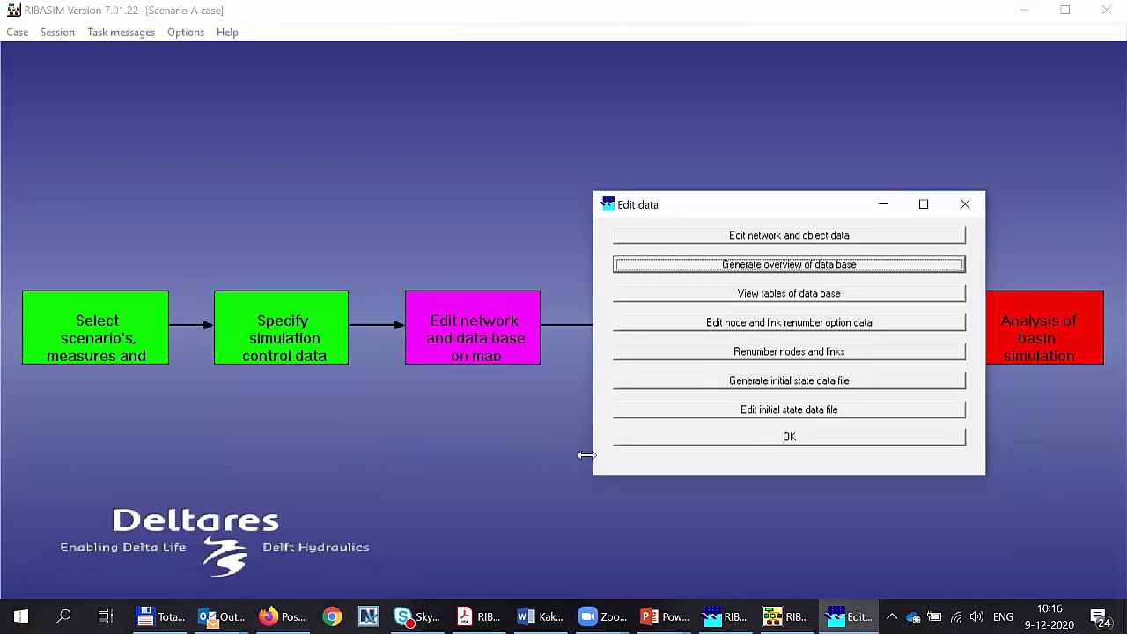
pyautogui.click(648, 443)
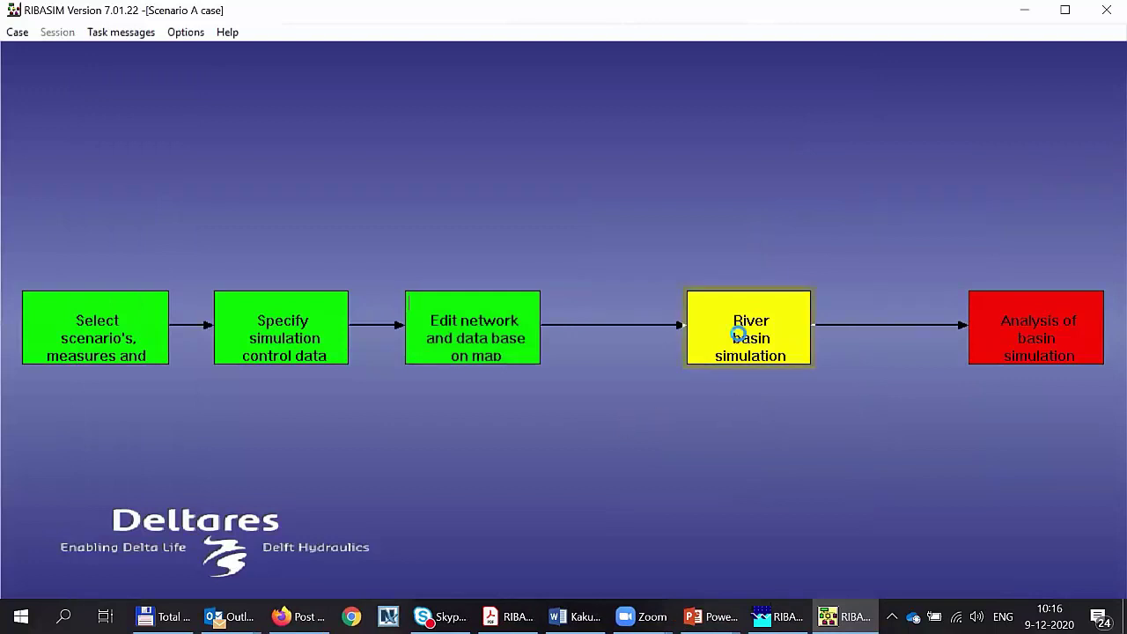
pyautogui.click(741, 340)
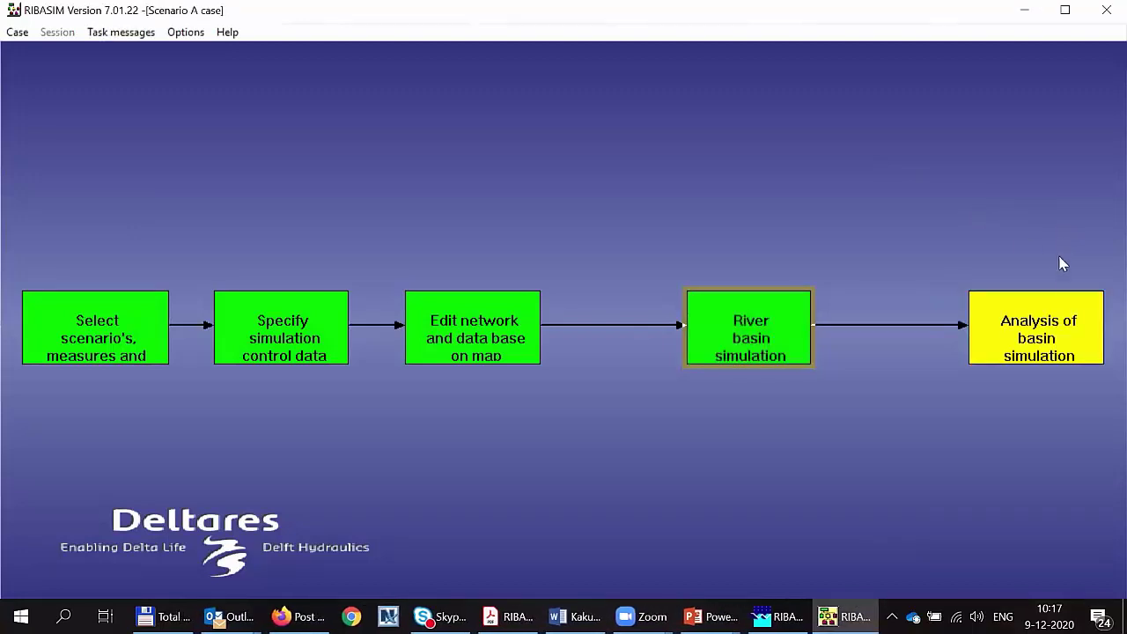
# Start the analysis of the basin simulation results and open the results on the map.
pyautogui.click(1010, 341)
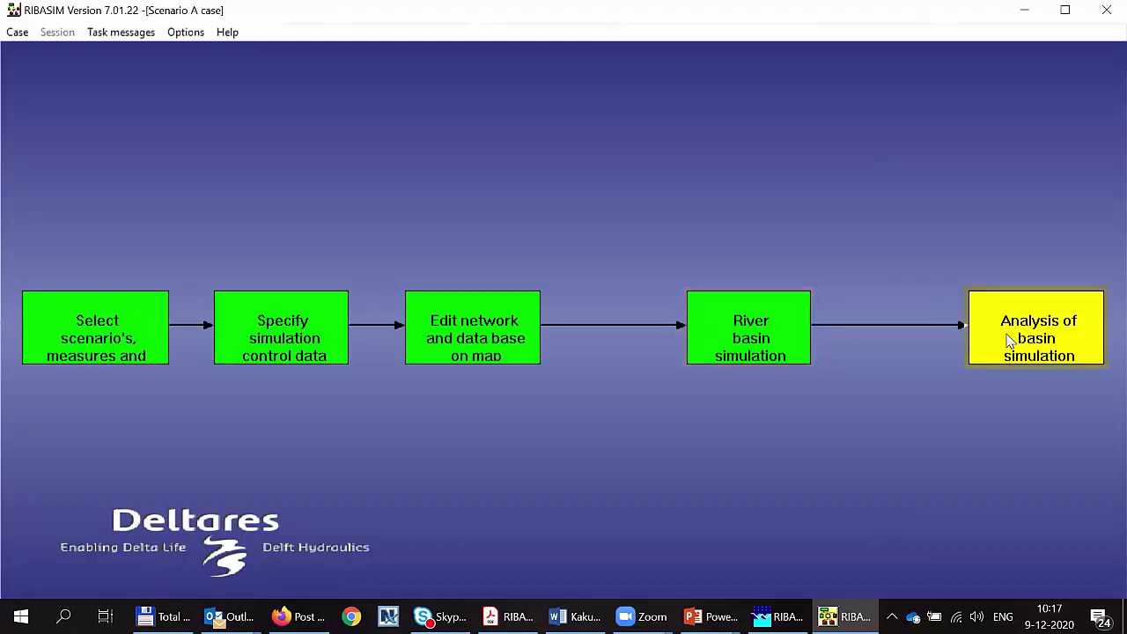
pyautogui.click(1009, 342)
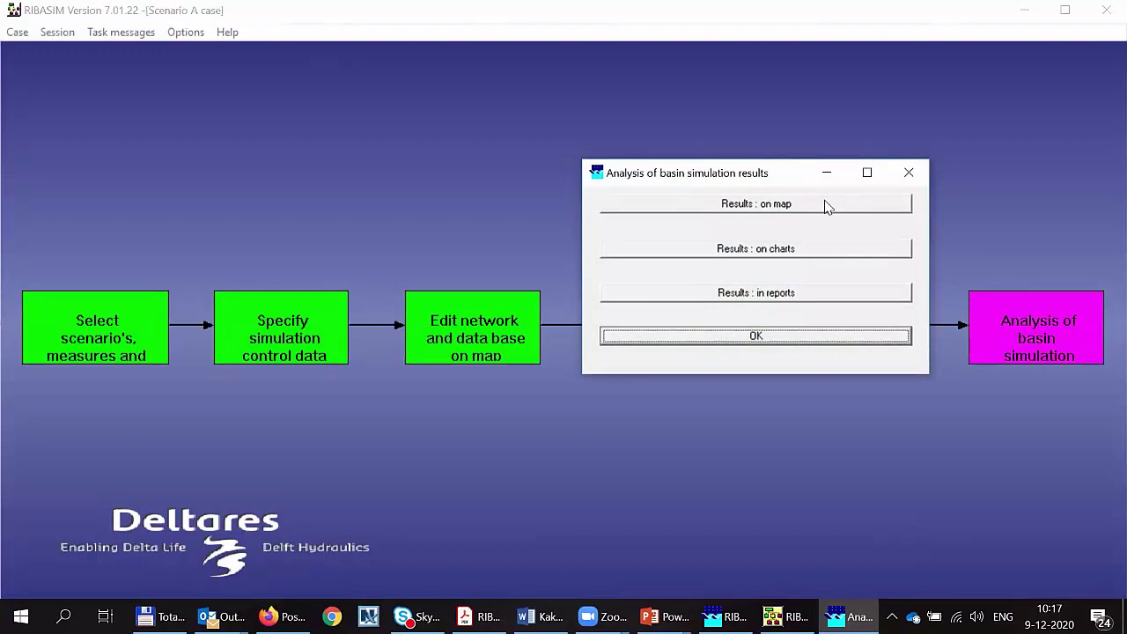
pyautogui.click(781, 204)
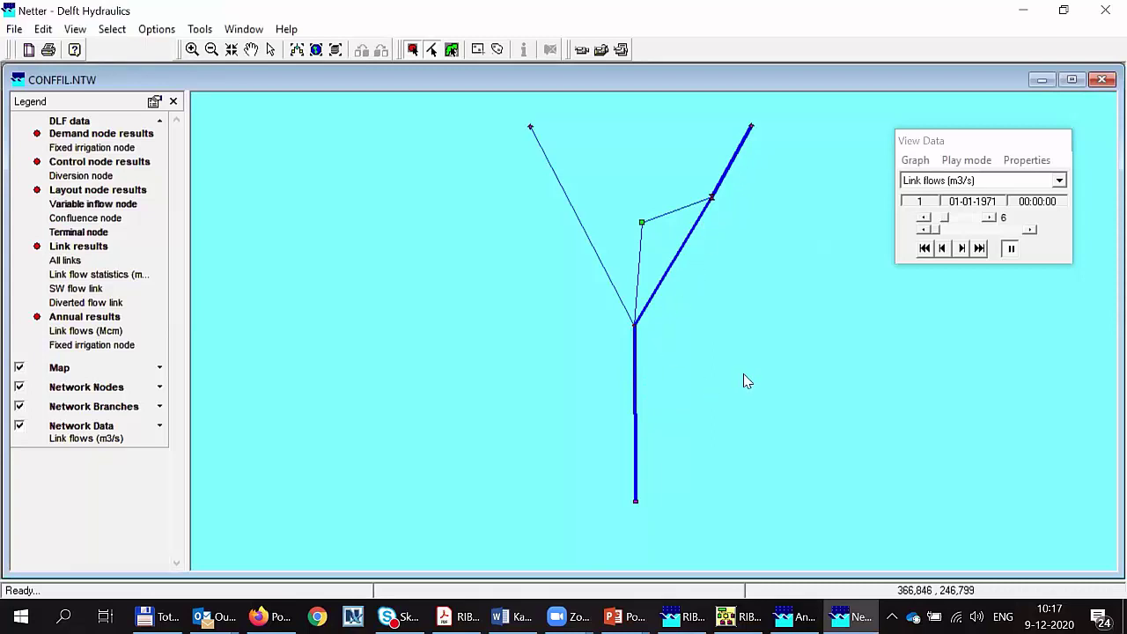
# Graph the link flows (m3/s) of the link from the main inflow to the diversion, close the graph and clear the selection.
pyautogui.click(733, 171)
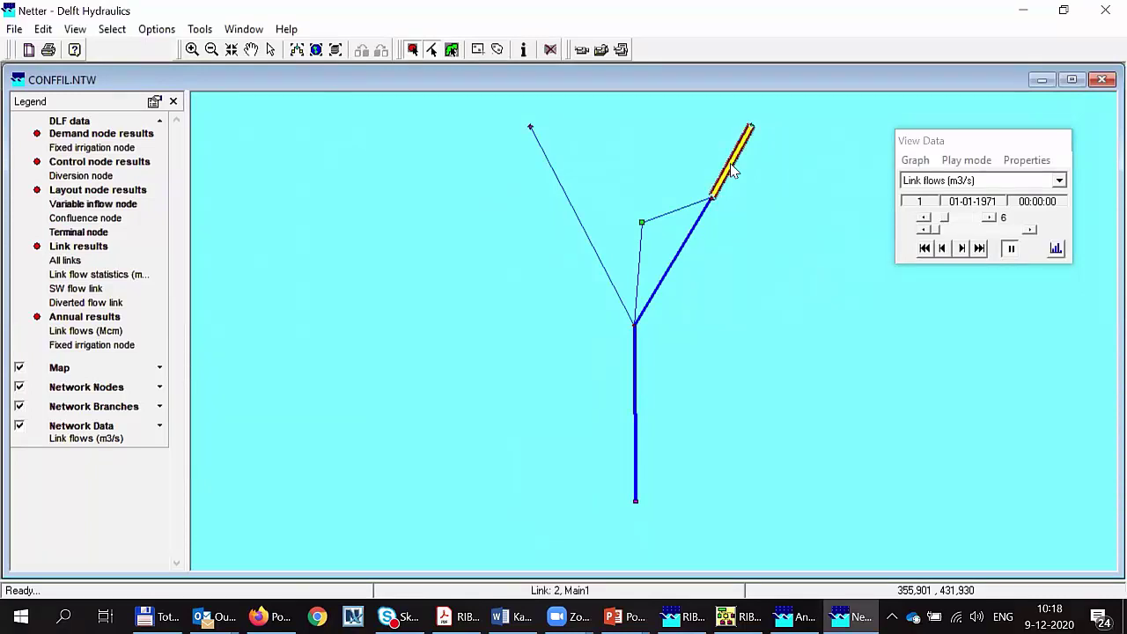
pyautogui.click(705, 229)
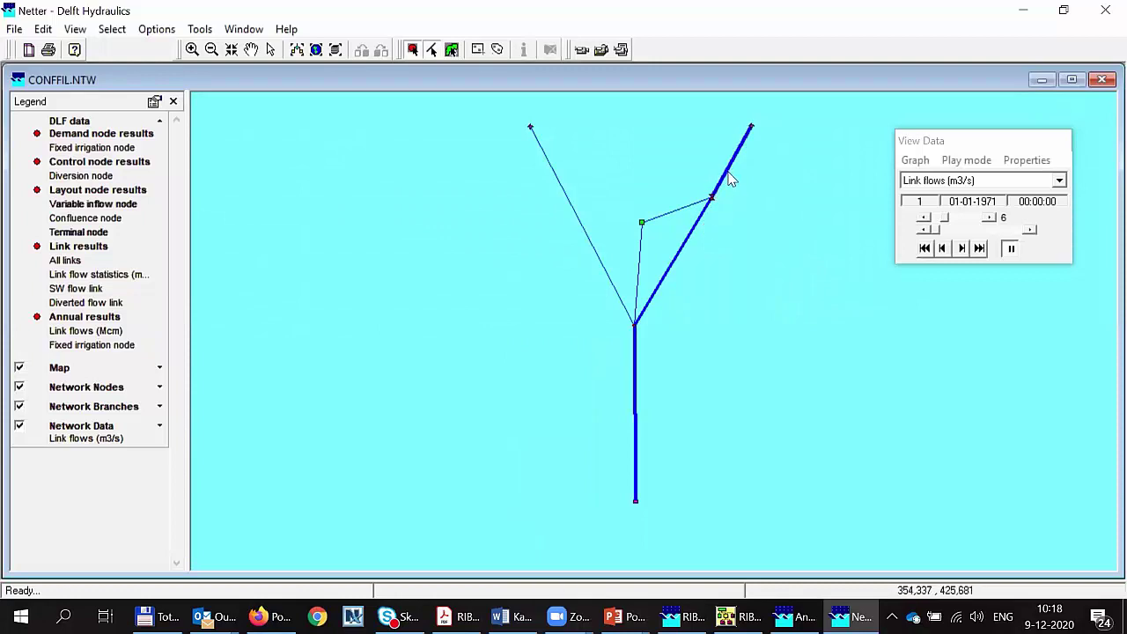
pyautogui.click(728, 180)
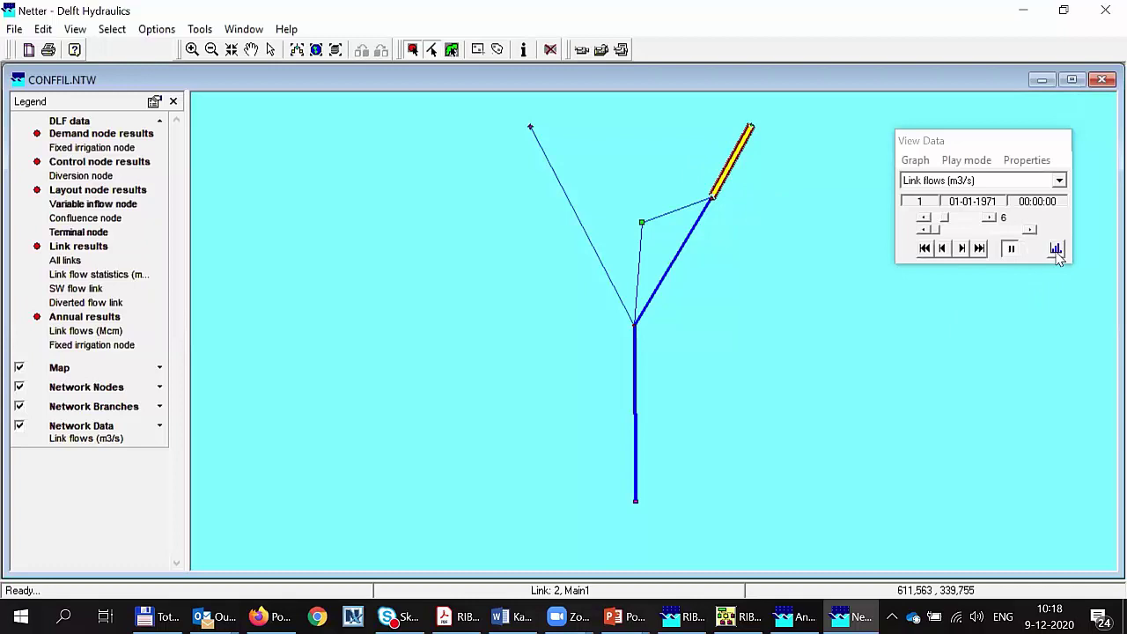
pyautogui.click(767, 224)
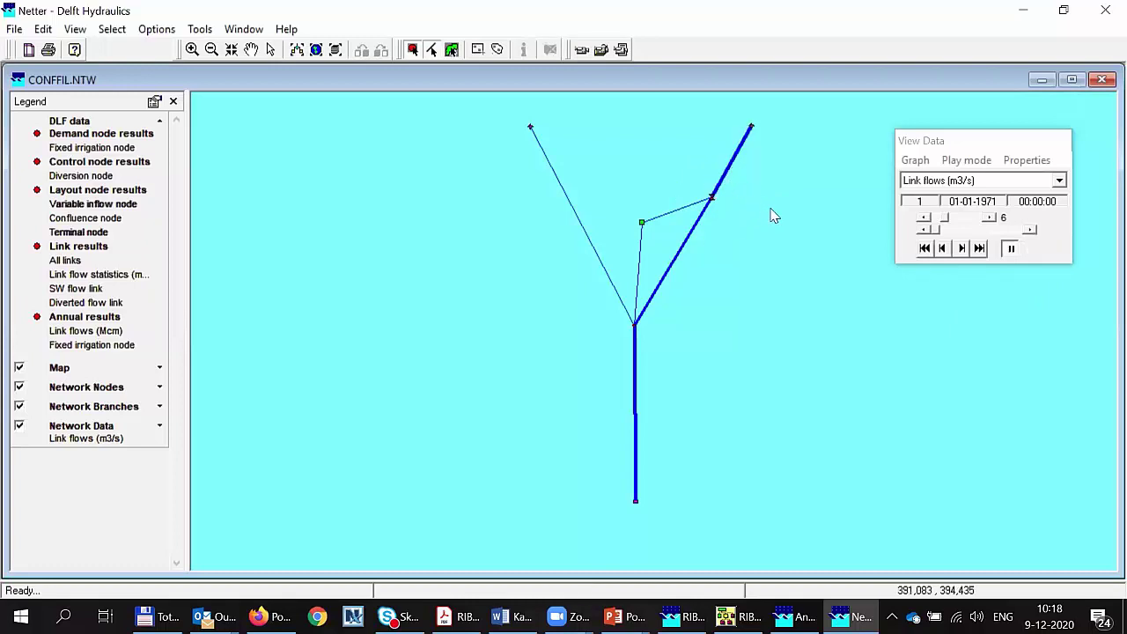
pyautogui.click(729, 173)
pyautogui.click(733, 163)
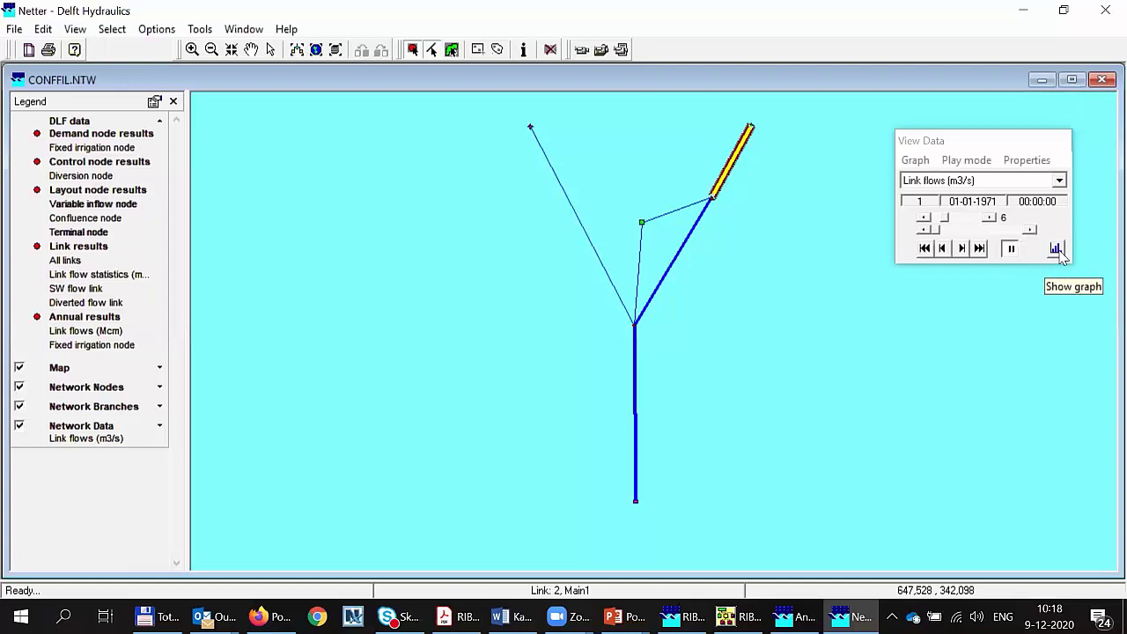
pyautogui.click(1055, 249)
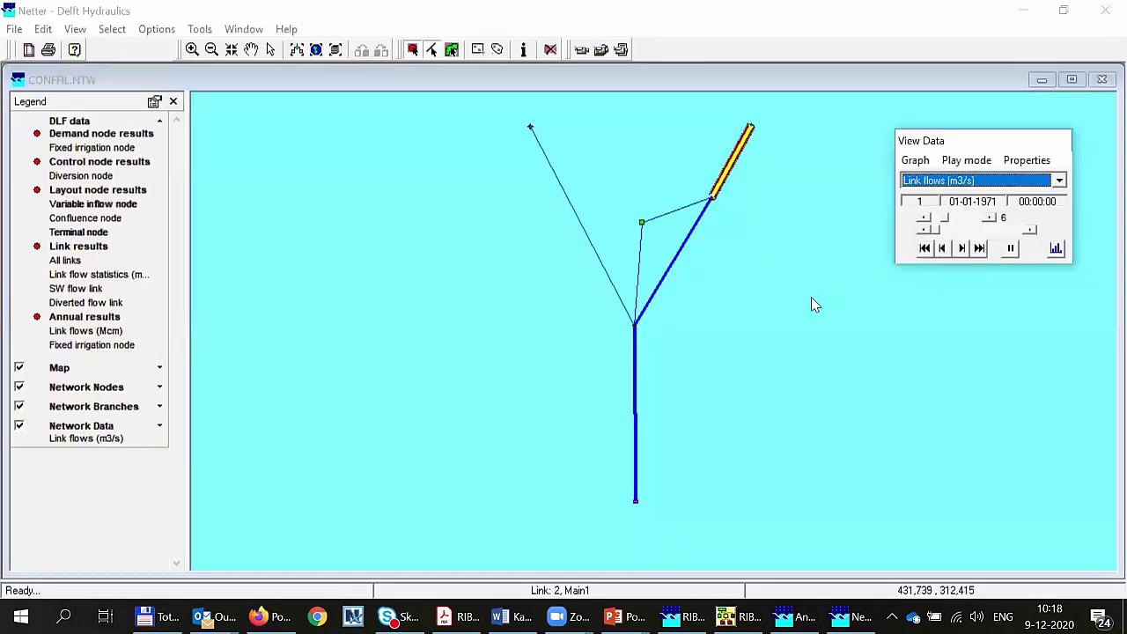
pyautogui.click(595, 411)
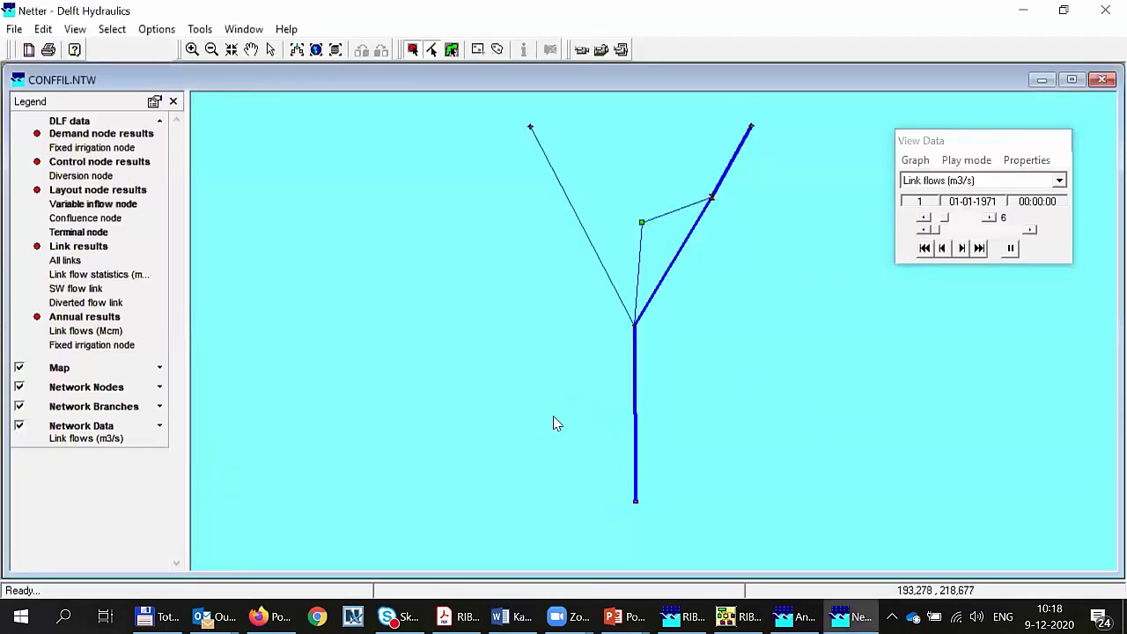
# Graph the link flows of the main inflow link together with the diverted flow link for comparison, and close the graph.
pyautogui.click(730, 168)
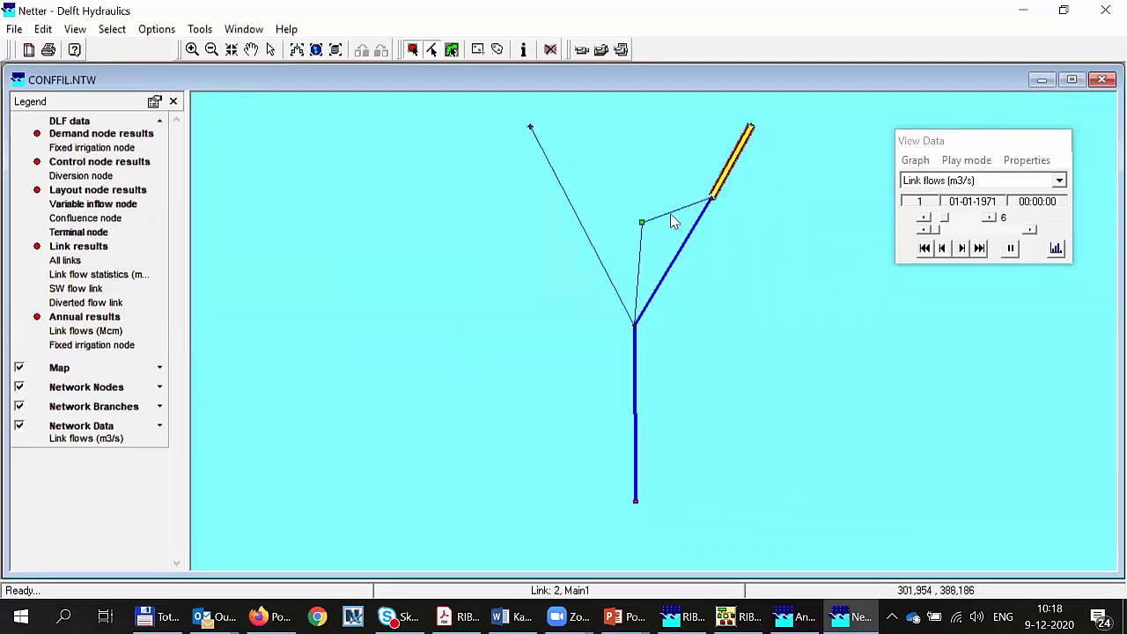
pyautogui.click(671, 212)
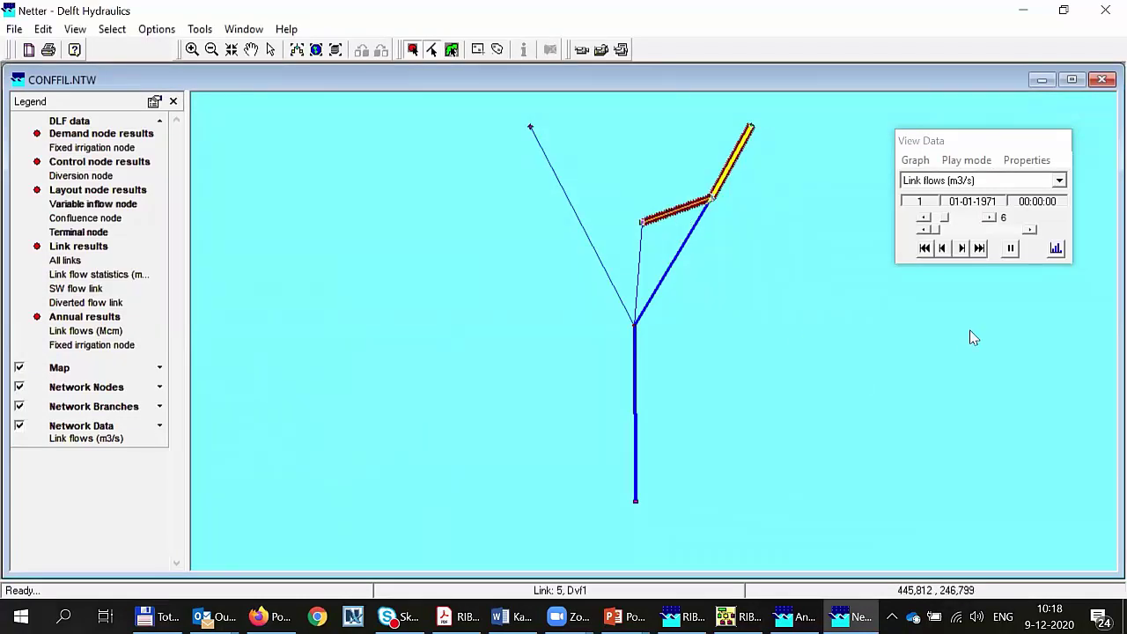
pyautogui.click(1056, 250)
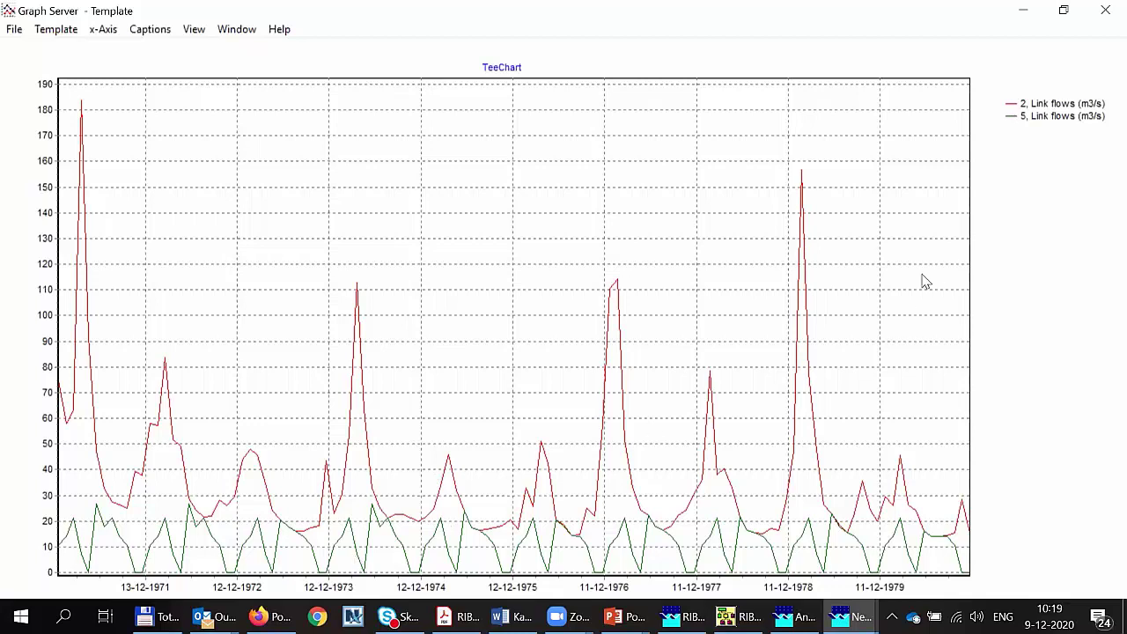
pyautogui.click(1103, 13)
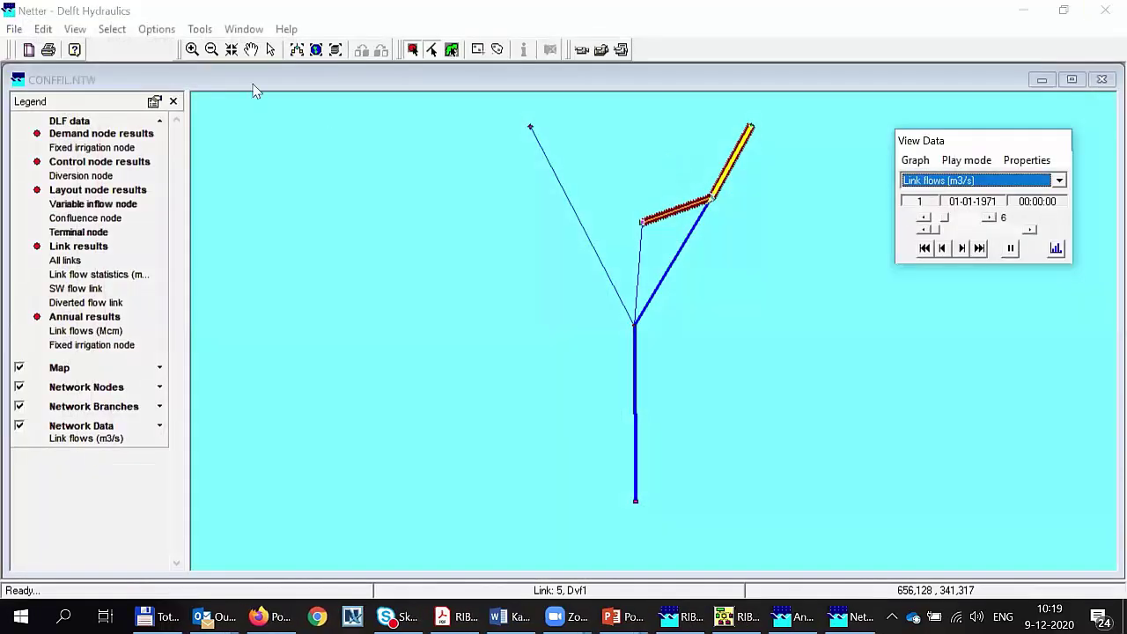
# Exit the results map and open the fixed irrigation node results on charts.
pyautogui.click(14, 29)
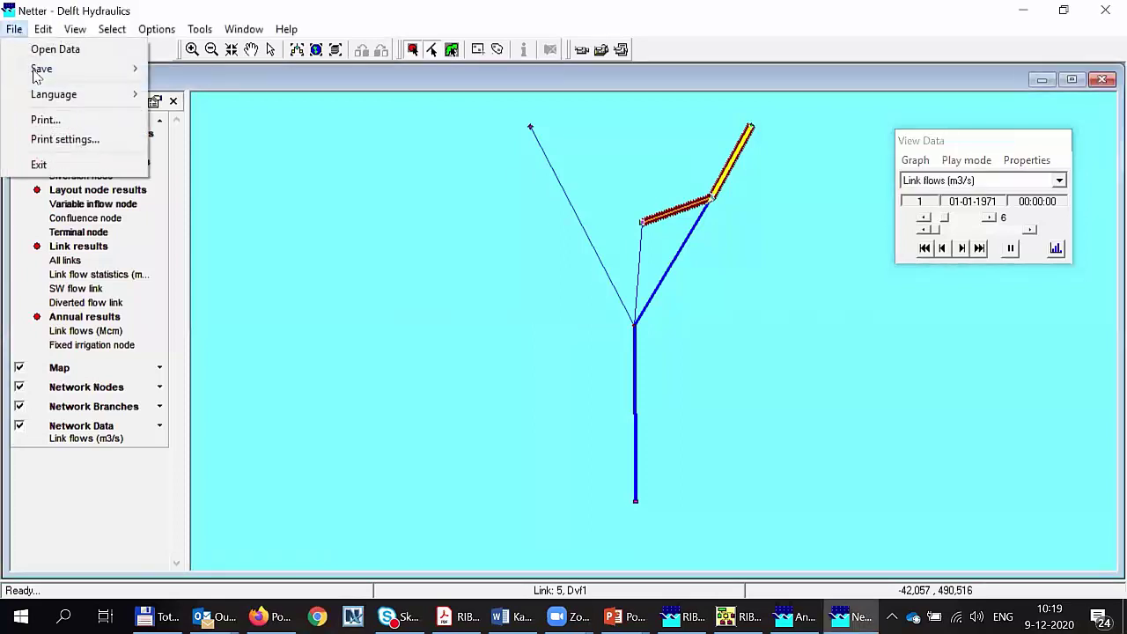
pyautogui.click(39, 164)
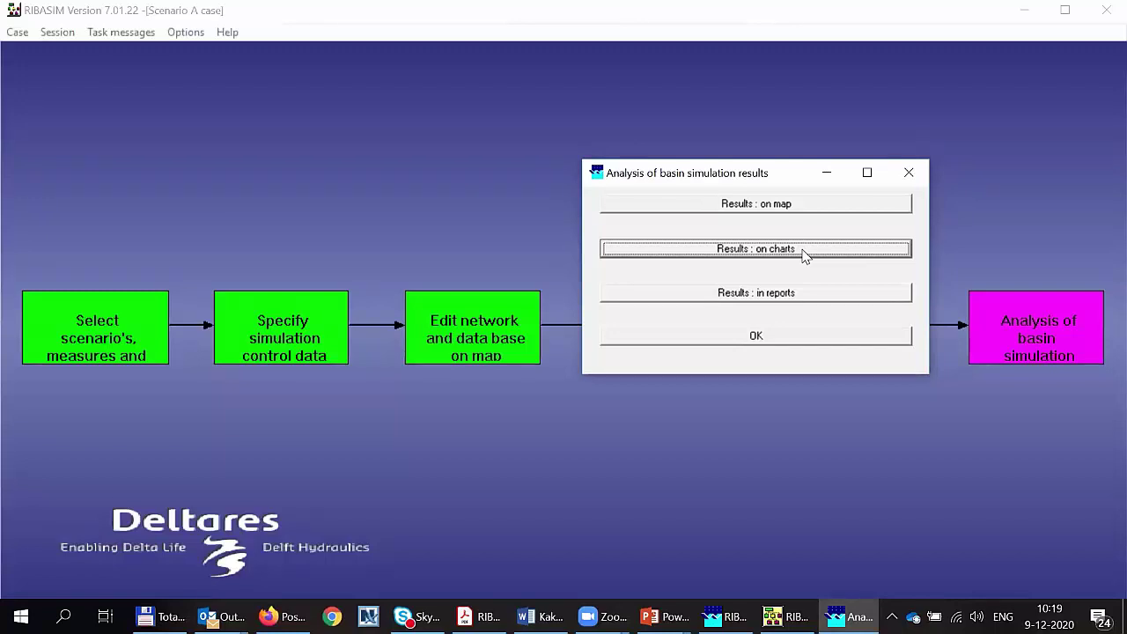
pyautogui.click(802, 252)
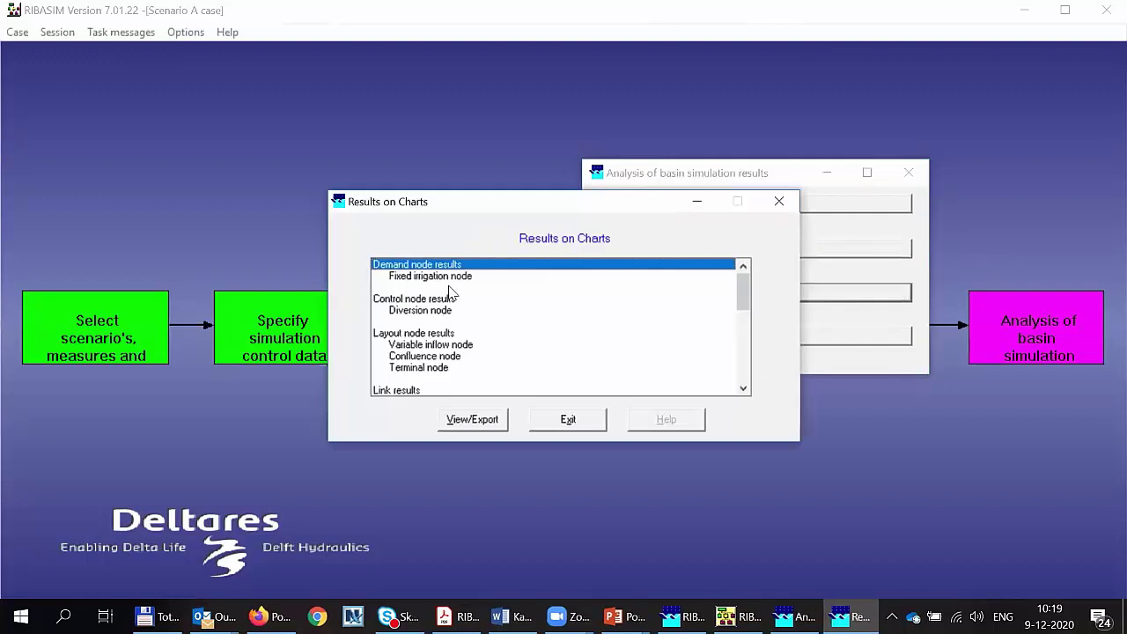
pyautogui.click(450, 278)
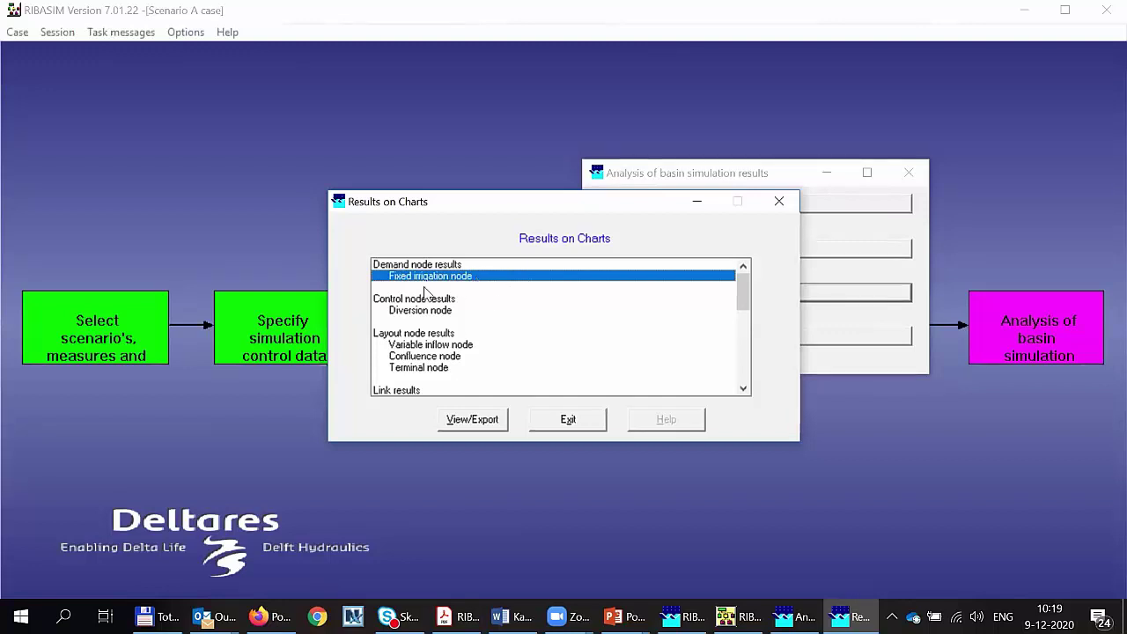
pyautogui.click(492, 422)
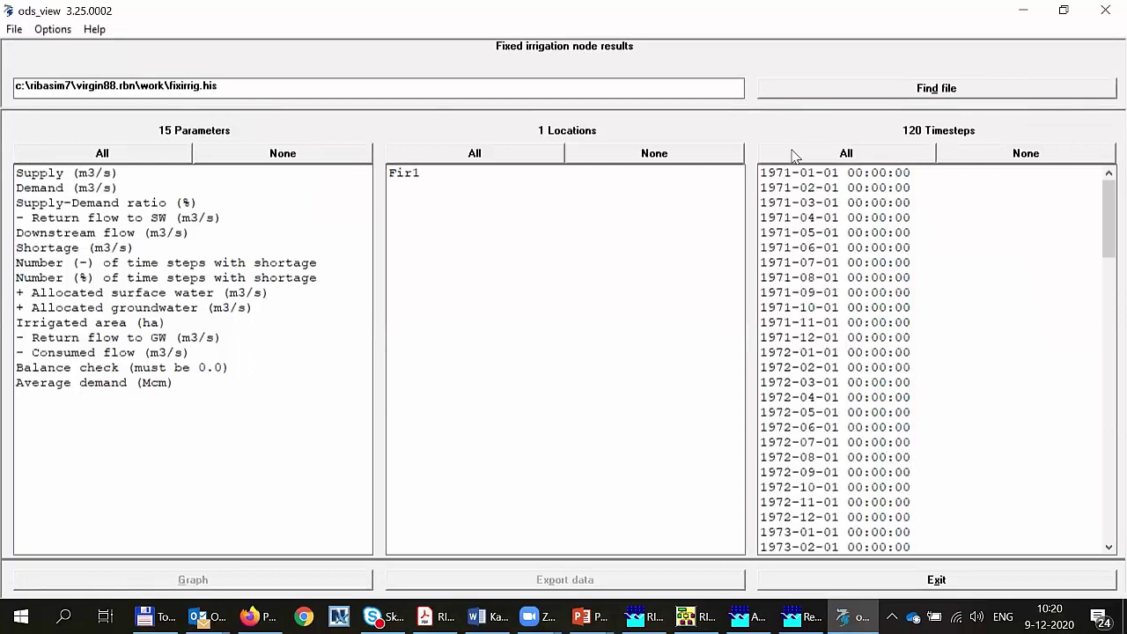
# Graph the Supply-Demand ratio (%) of Fir1 over all timesteps, examine it and close the graph.
pyautogui.click(792, 154)
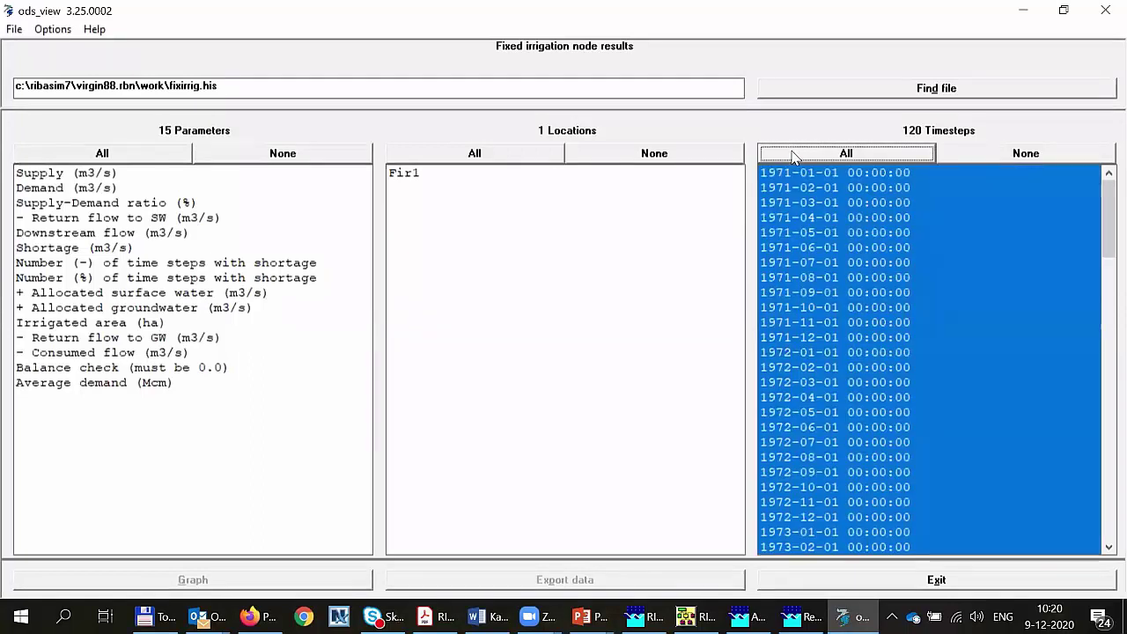
pyautogui.click(401, 175)
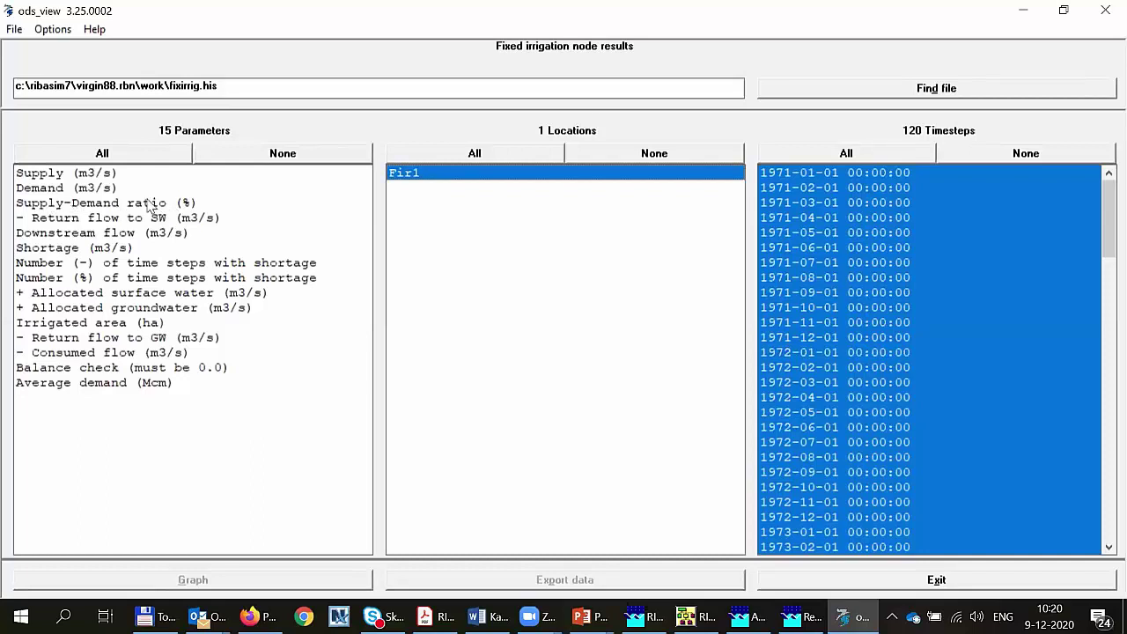
pyautogui.click(227, 206)
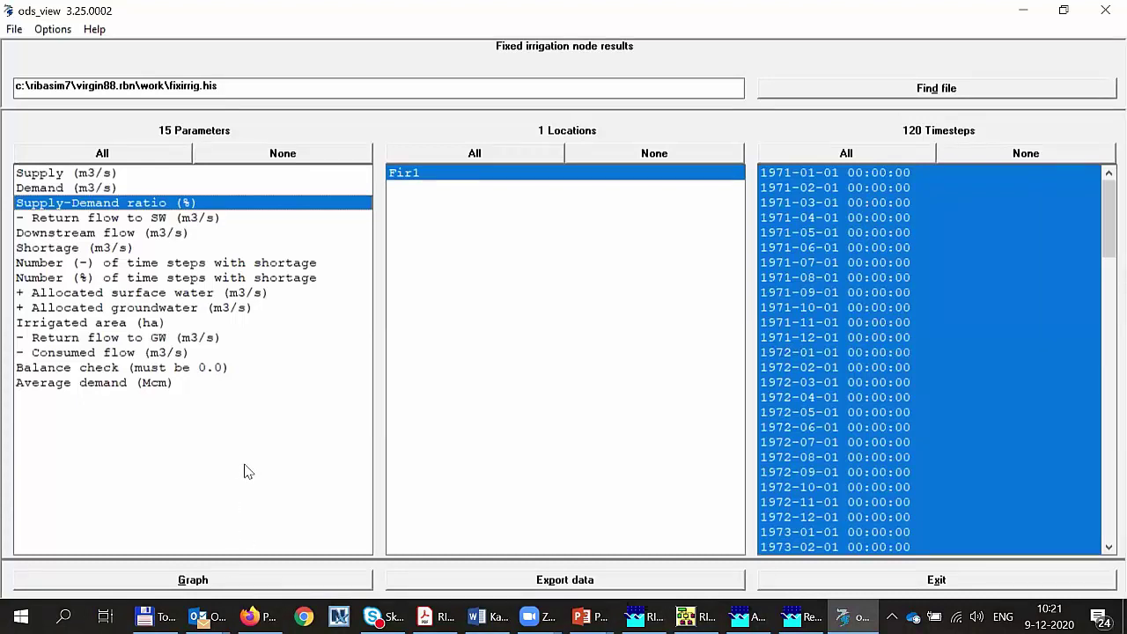
pyautogui.click(234, 581)
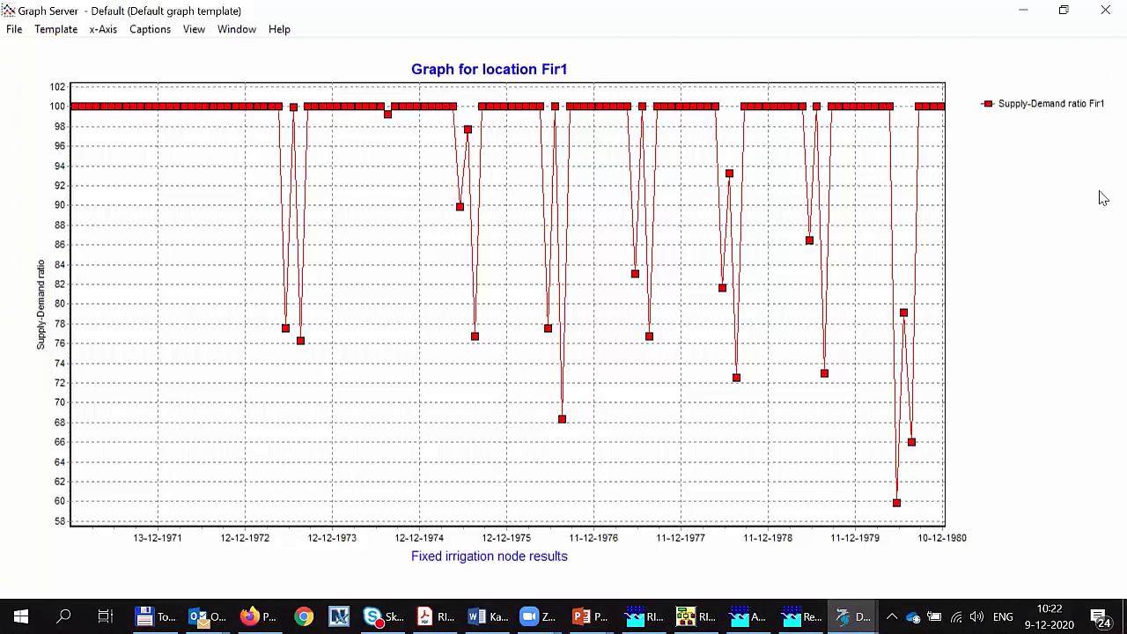
pyautogui.click(1102, 17)
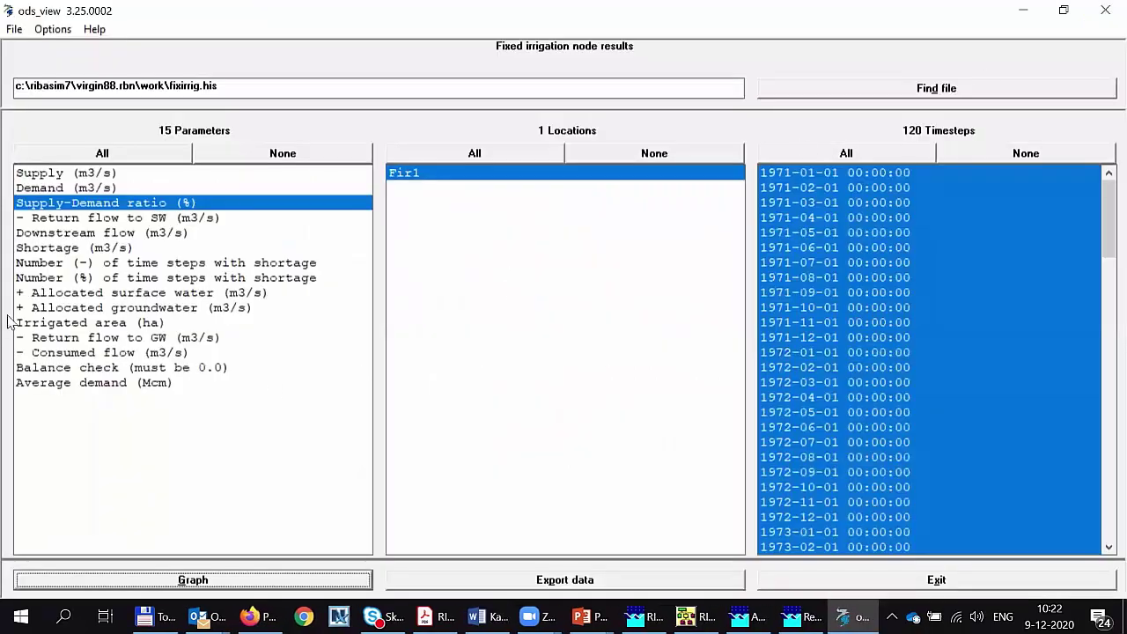
# Graph the Shortage (m3/s) of Fir1 over all timesteps, examine it and close the graph.
pyautogui.click(75, 250)
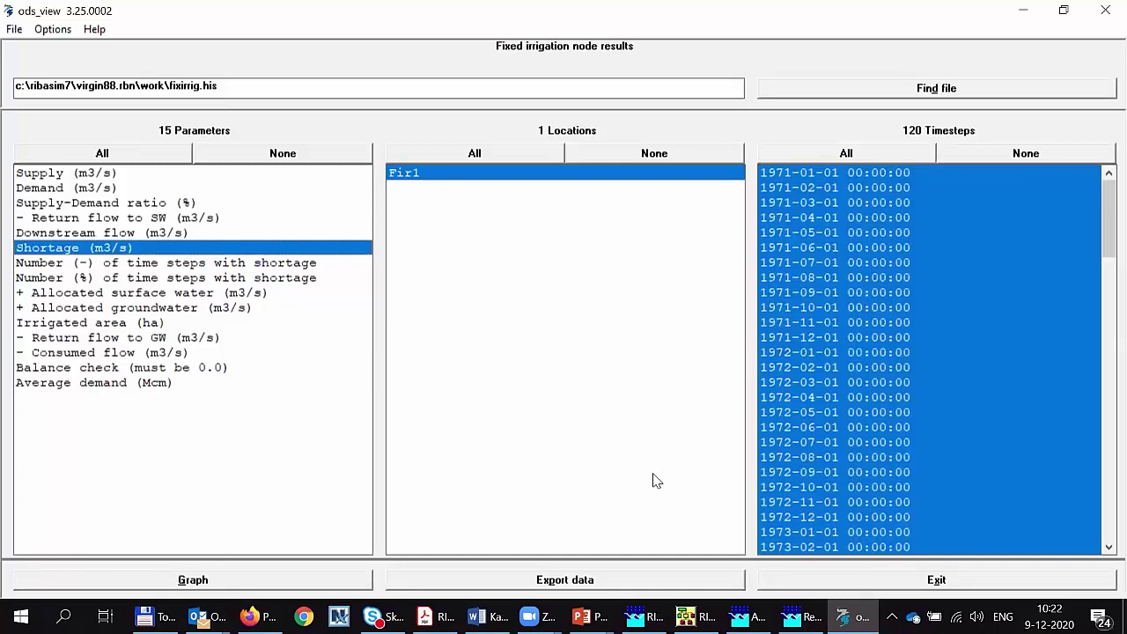
pyautogui.click(306, 585)
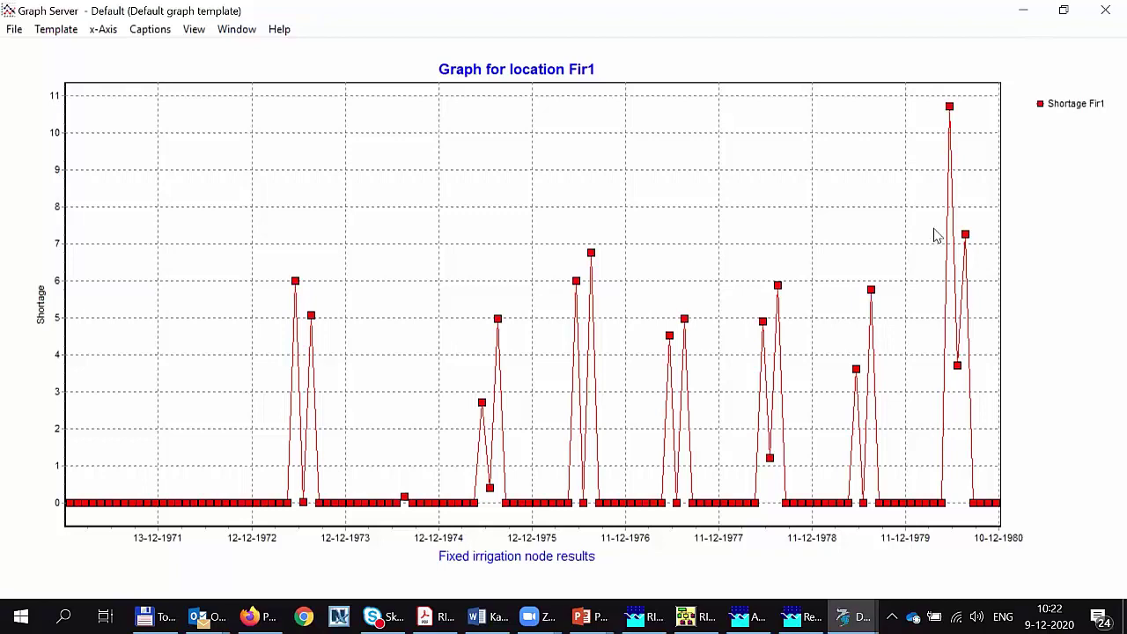
pyautogui.click(1103, 17)
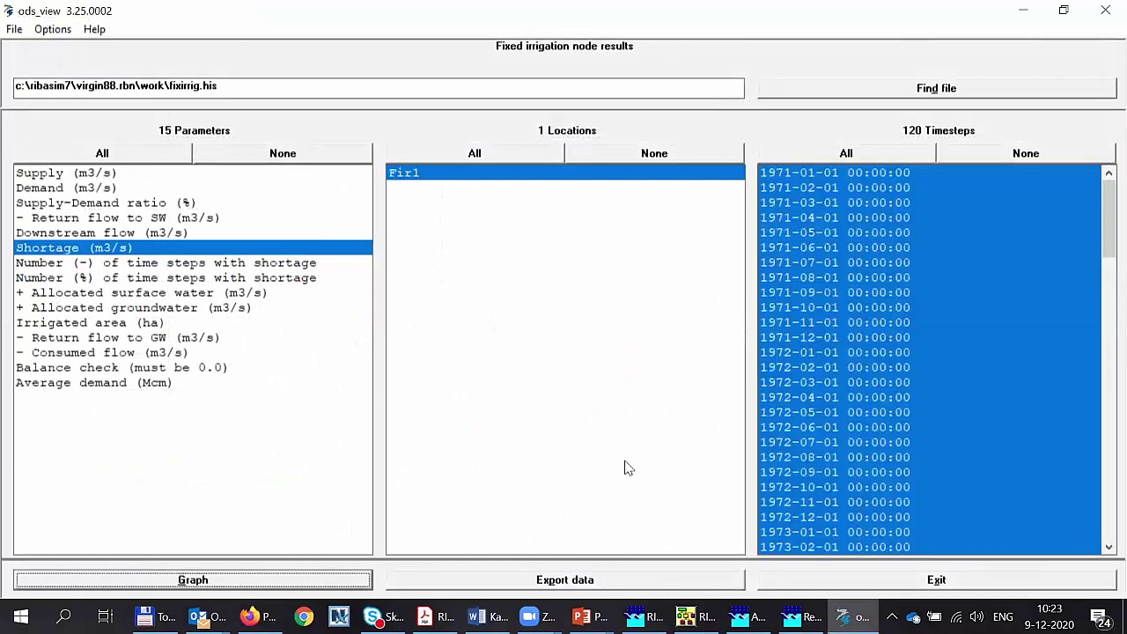
# Exit the fixed irrigation node results and the charts list, and finish the analysis task.
pyautogui.click(811, 586)
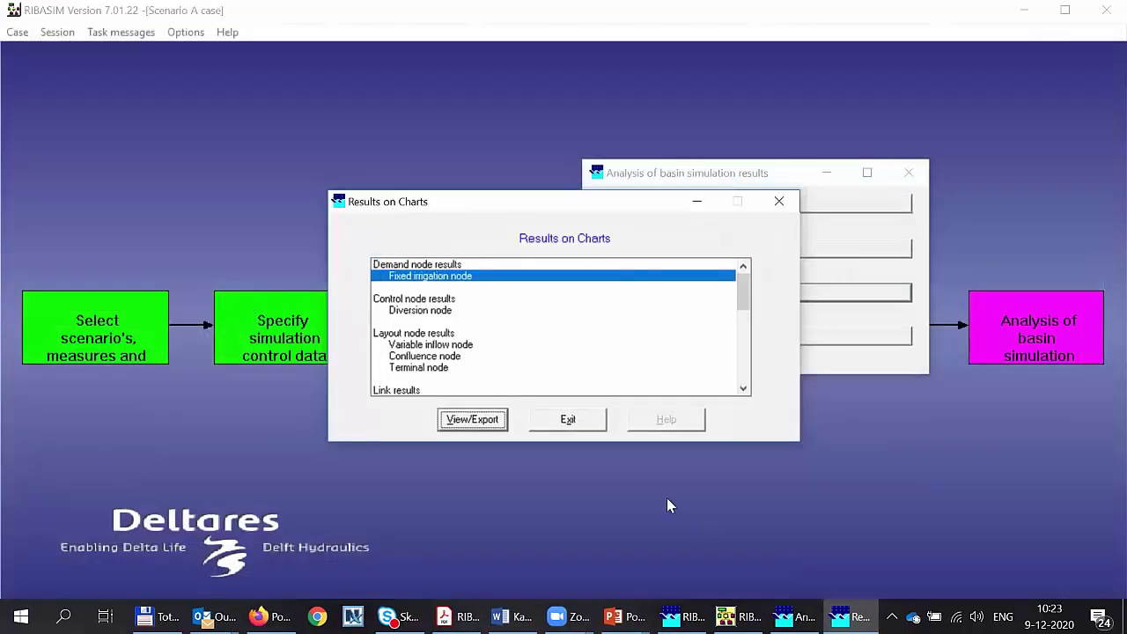
pyautogui.click(557, 421)
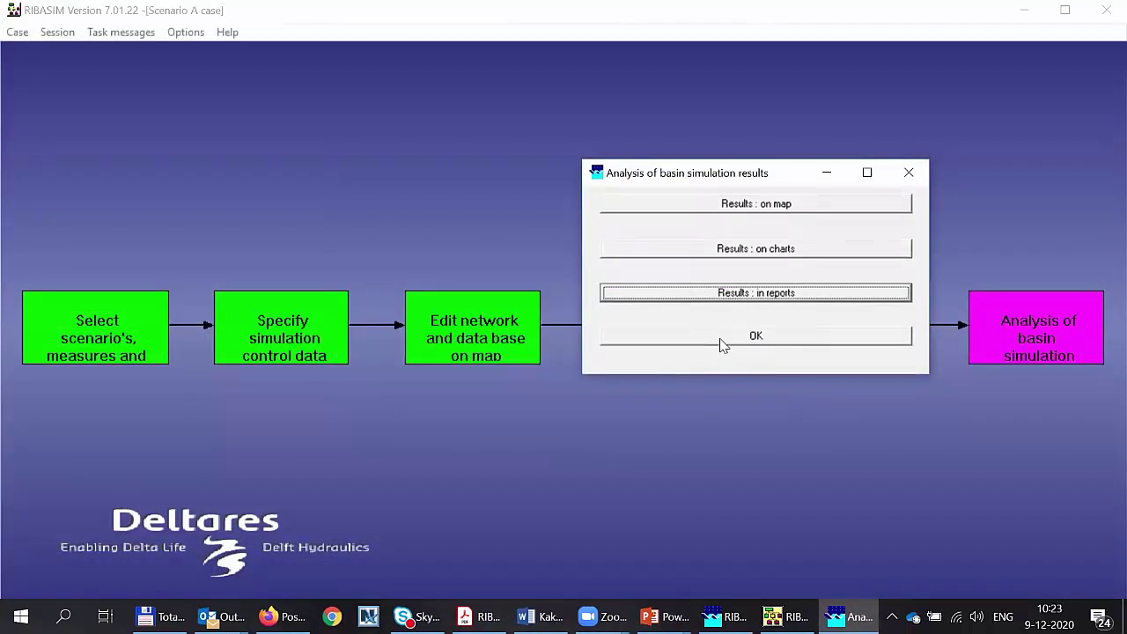
pyautogui.click(720, 338)
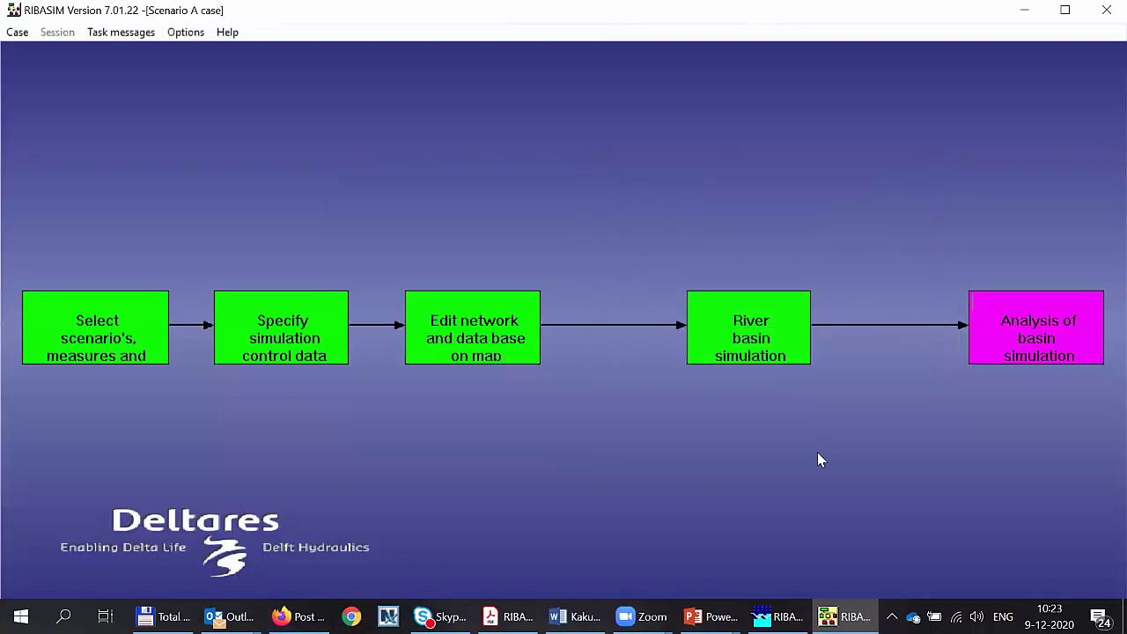
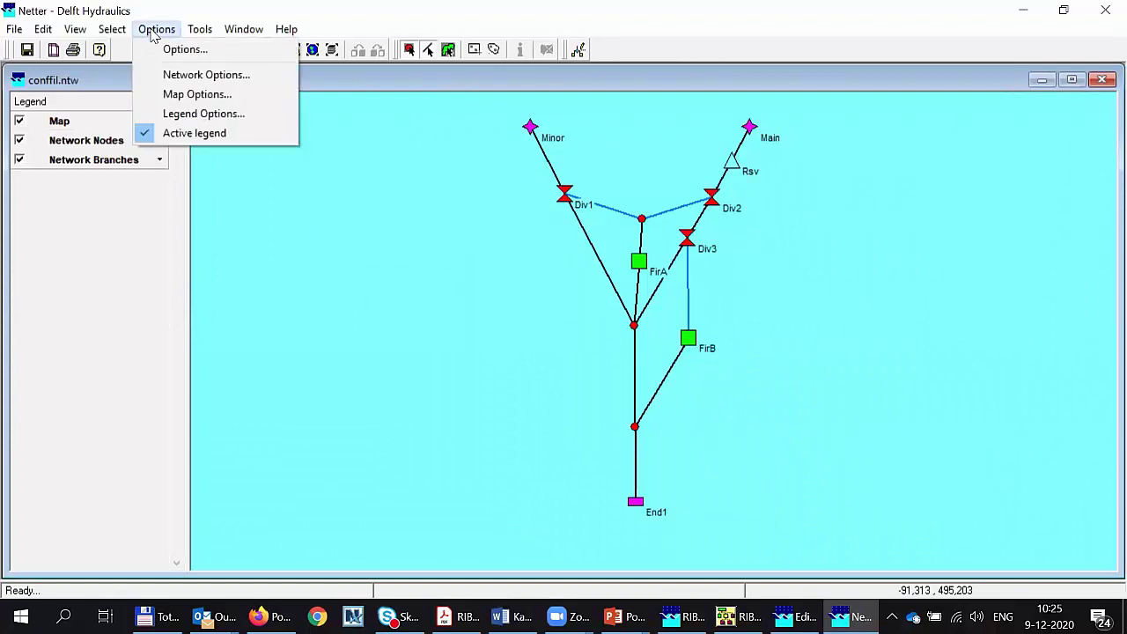
# Make the network legend visible on the map with font size 12.
pyautogui.click(176, 114)
pyautogui.click(445, 257)
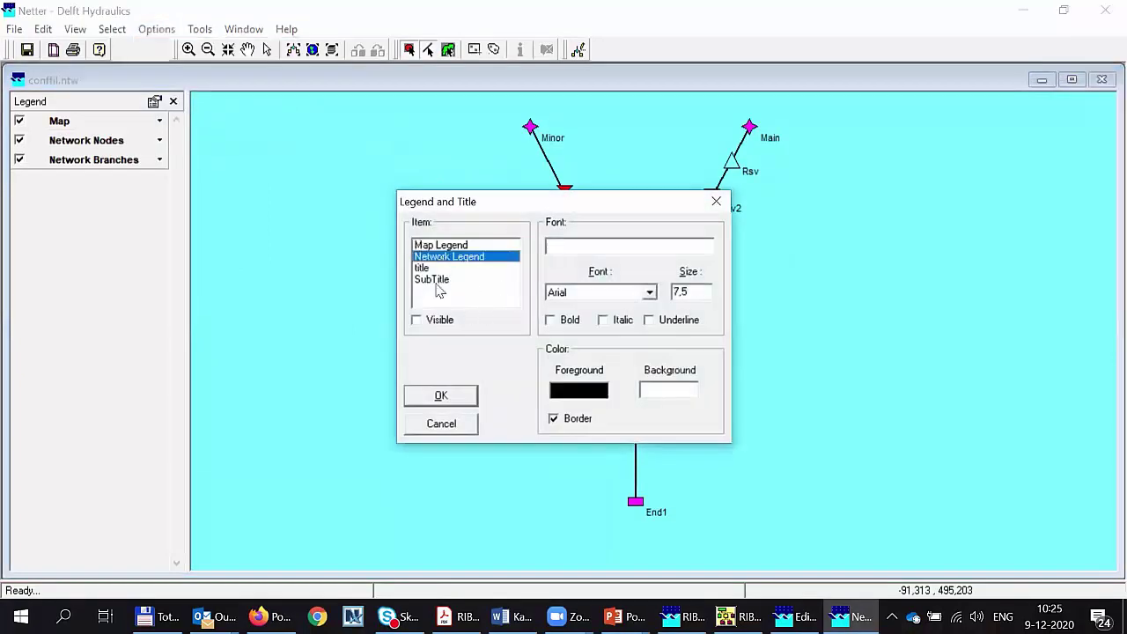
pyautogui.click(435, 319)
pyautogui.moveTo(690, 296); pyautogui.dragTo(672, 294)
pyautogui.write('12')
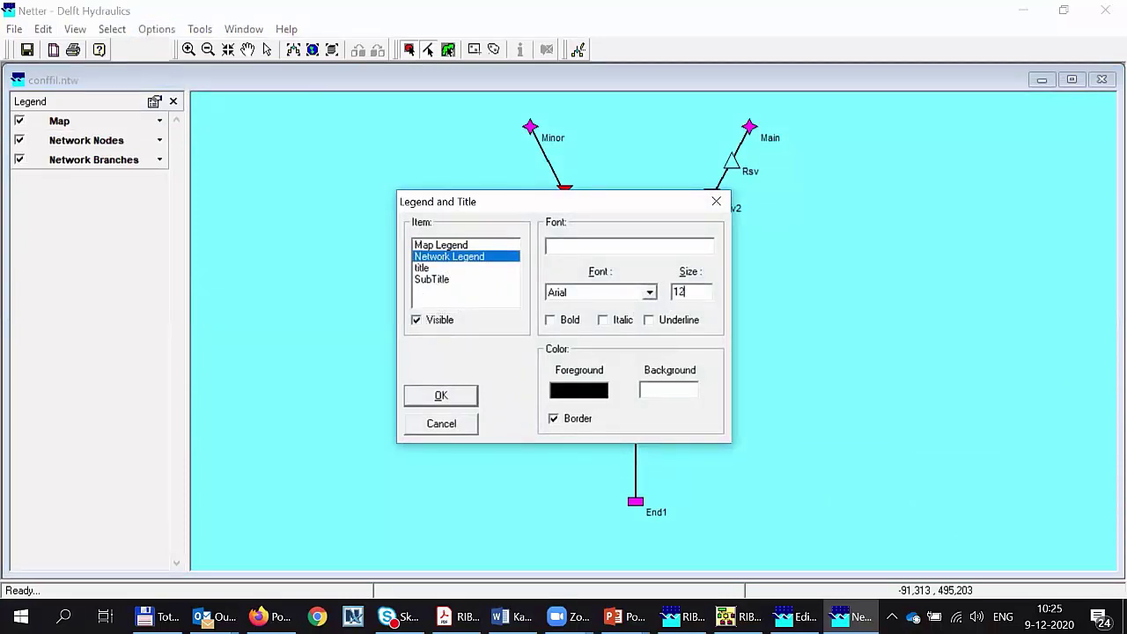
pyautogui.click(441, 396)
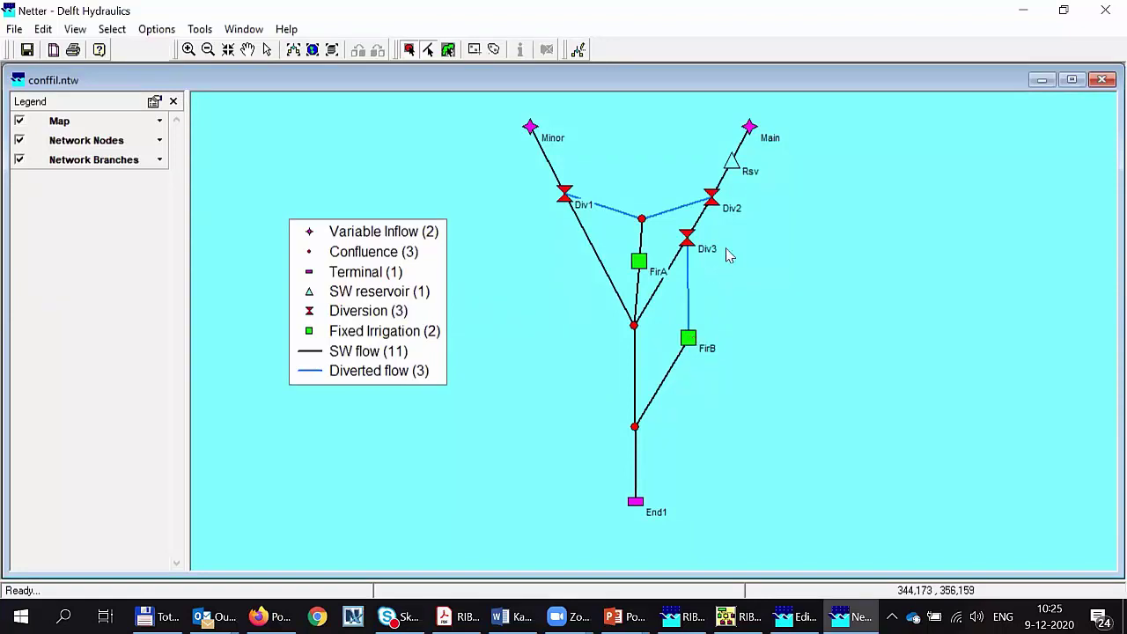
# Locate the surface water reservoir Rsv and the fixed irrigation node FirA on the network map.
pyautogui.click(733, 165)
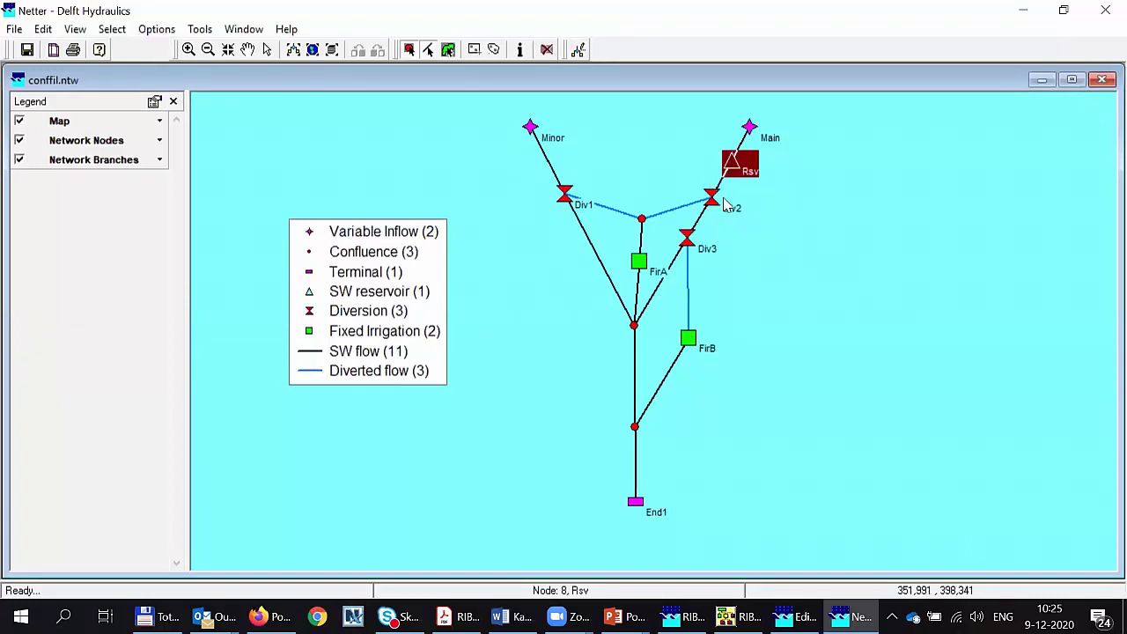
pyautogui.click(835, 271)
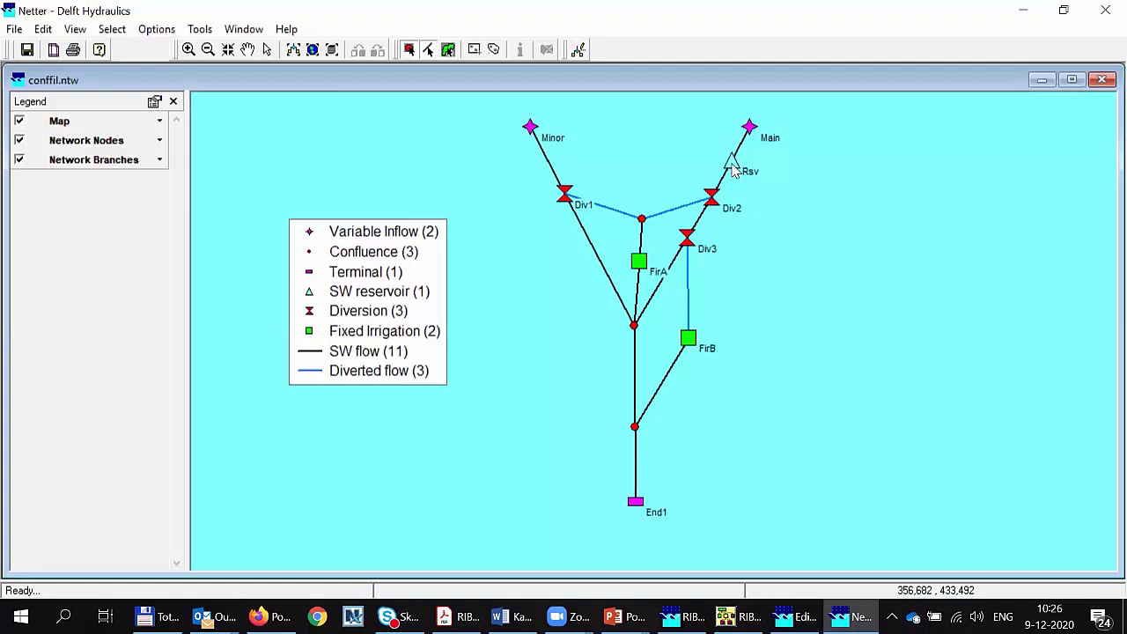
pyautogui.click(639, 264)
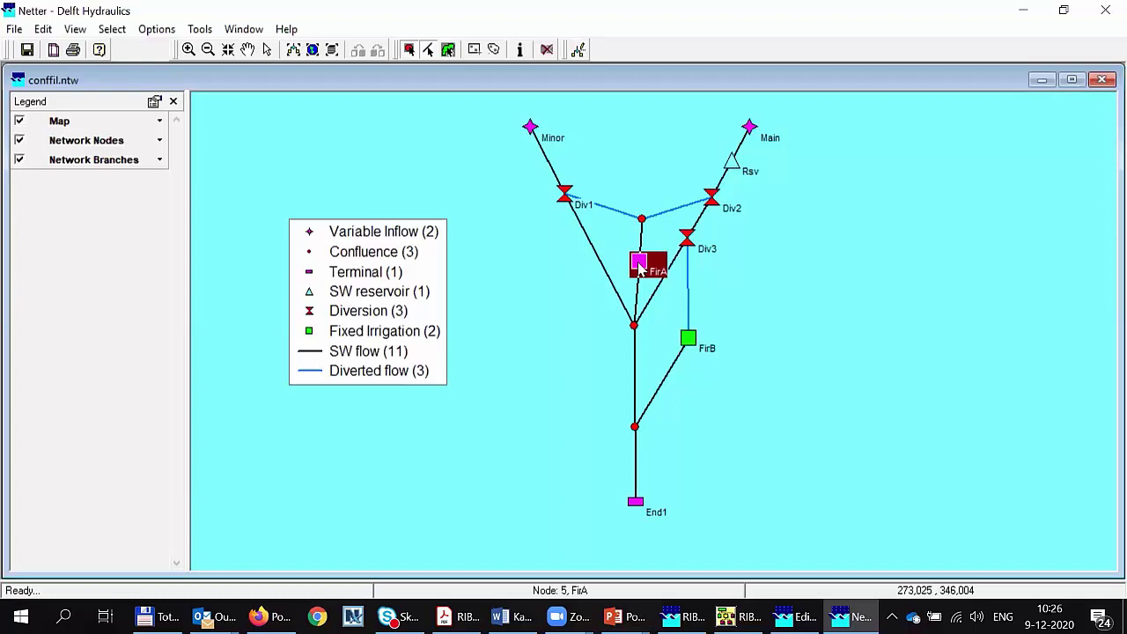
pyautogui.click(695, 285)
# Open the river basin simulation model data of FirA and inspect the general data of FirA and FirB.
pyautogui.click(641, 269)
pyautogui.rightClick(641, 264)
pyautogui.moveTo(749, 337)
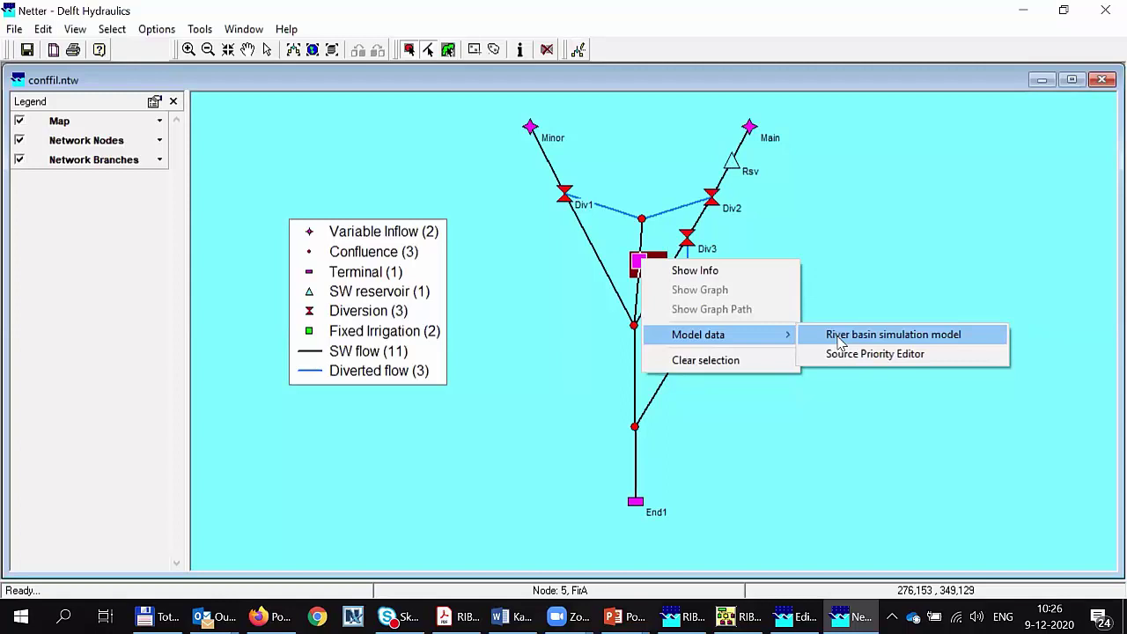
pyautogui.click(838, 338)
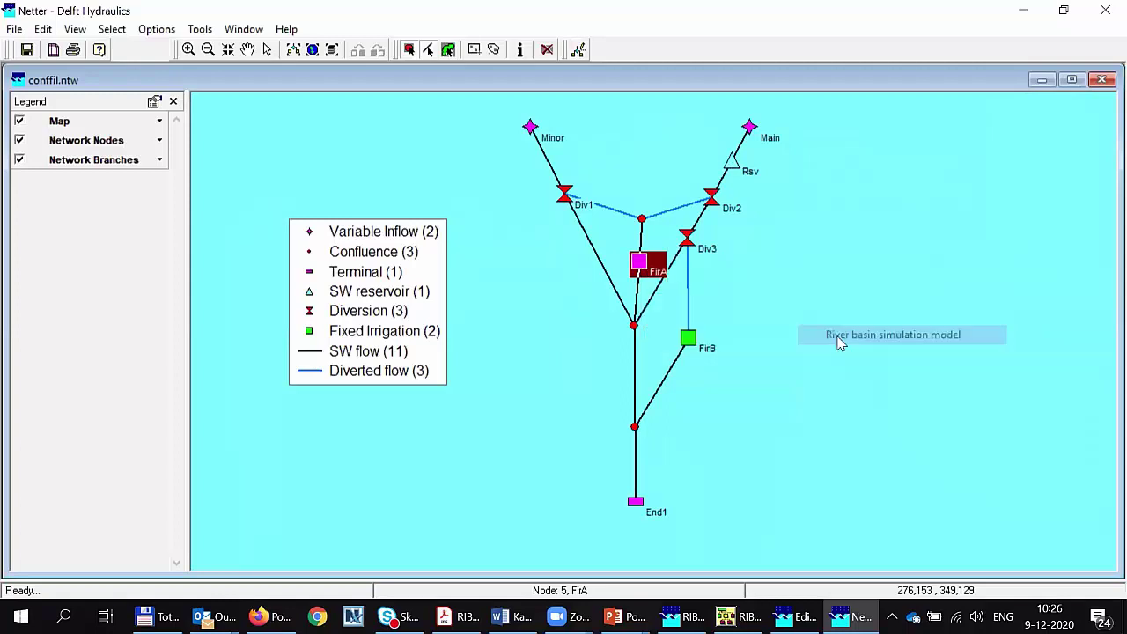
pyautogui.click(307, 427)
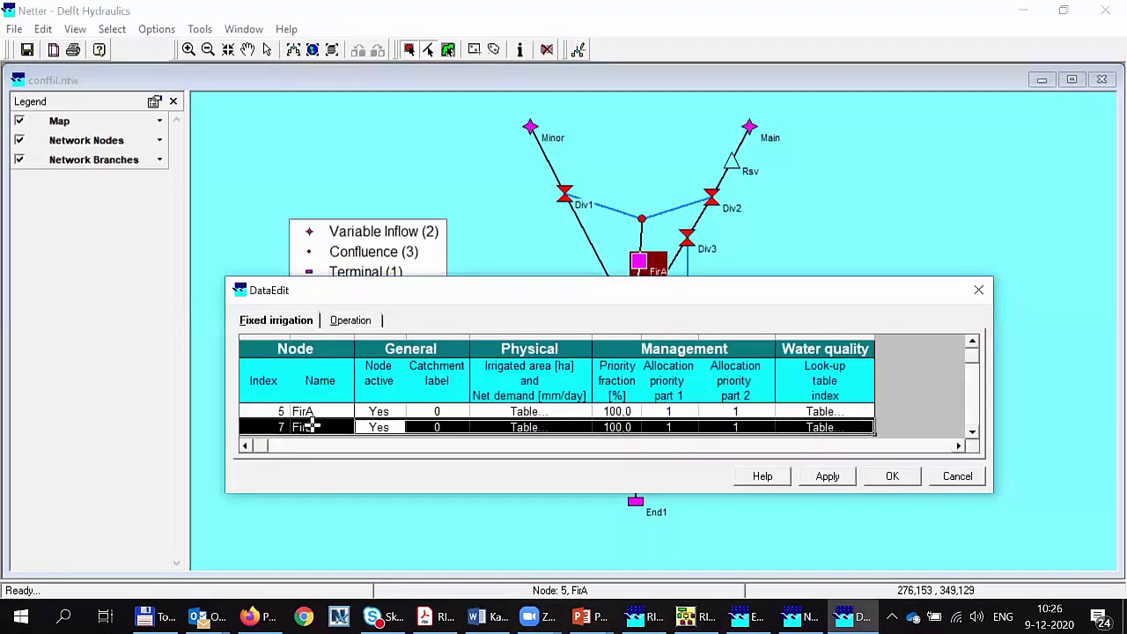
pyautogui.click(315, 427)
pyautogui.click(326, 411)
pyautogui.click(313, 429)
pyautogui.click(314, 411)
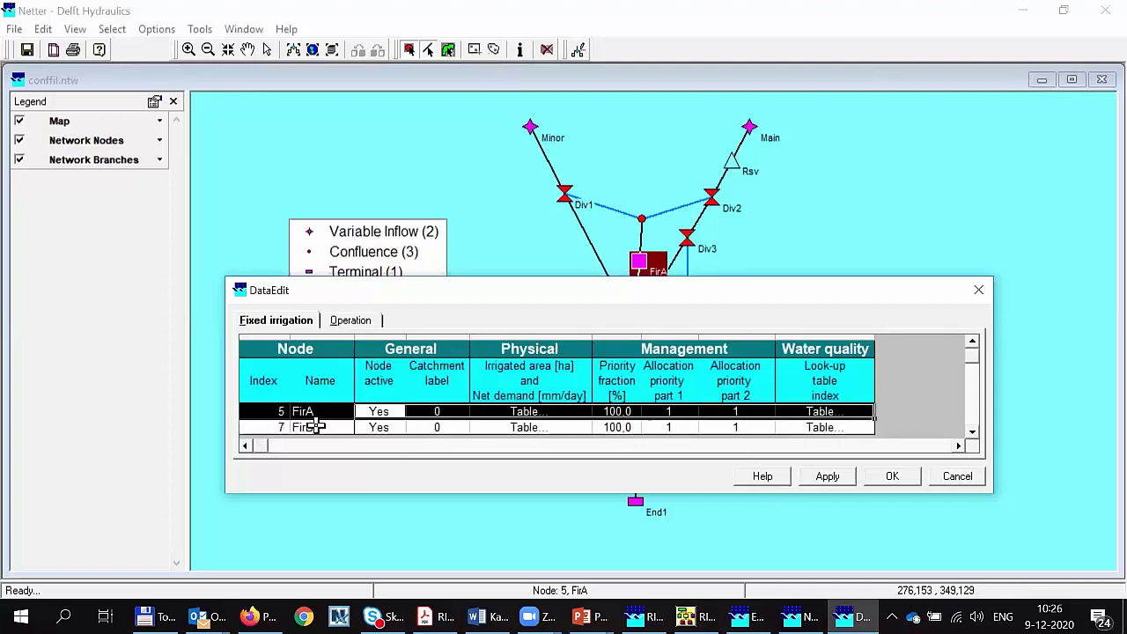
pyautogui.click(371, 428)
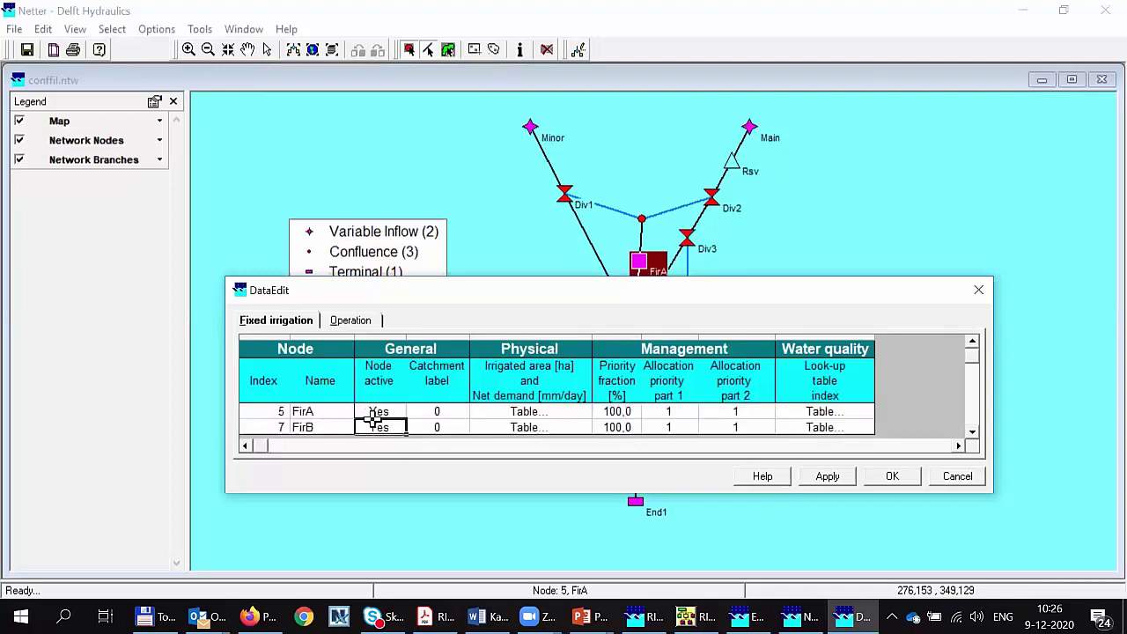
# Examine the monthly irrigated area and net demand tables of FirA and FirB, leaving the values untouched.
pyautogui.click(533, 412)
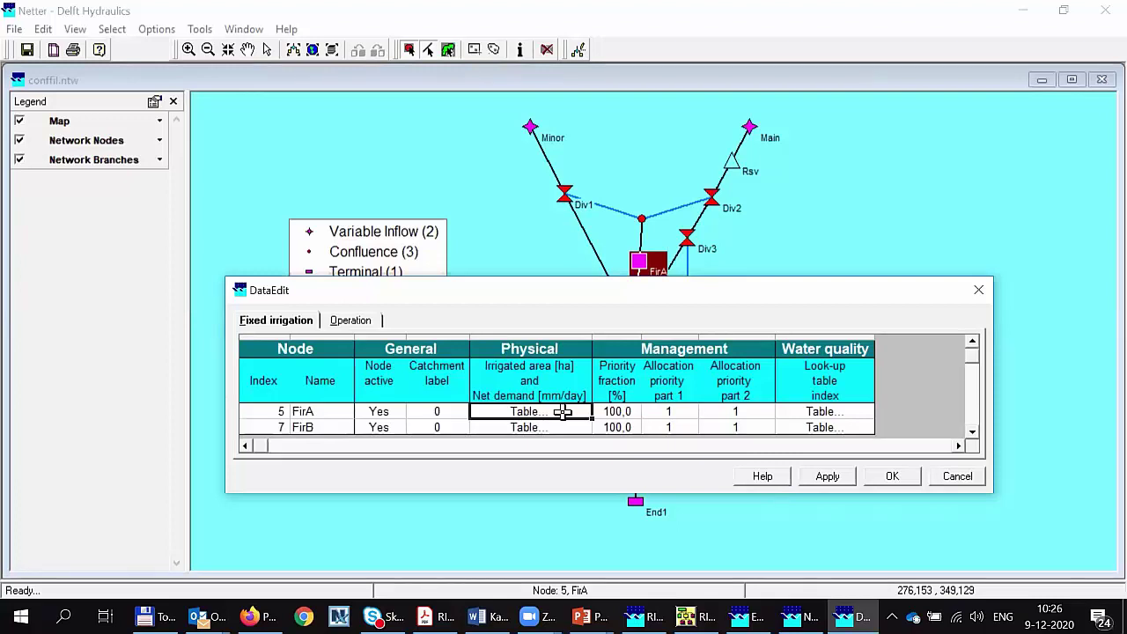
pyautogui.doubleClick(562, 412)
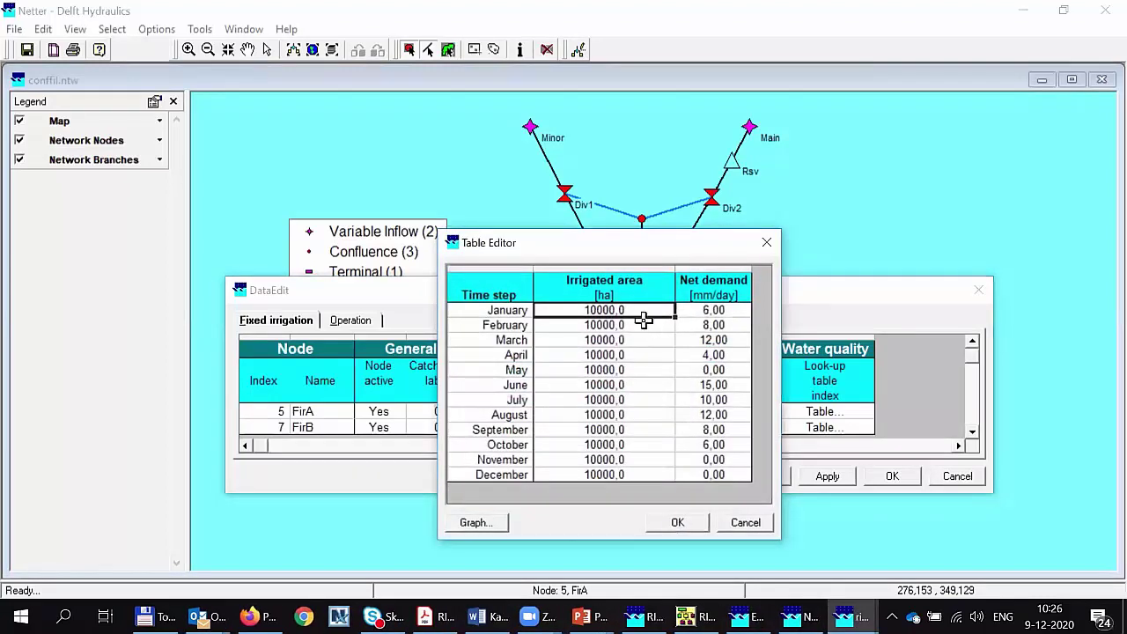
pyautogui.click(744, 523)
pyautogui.doubleClick(526, 427)
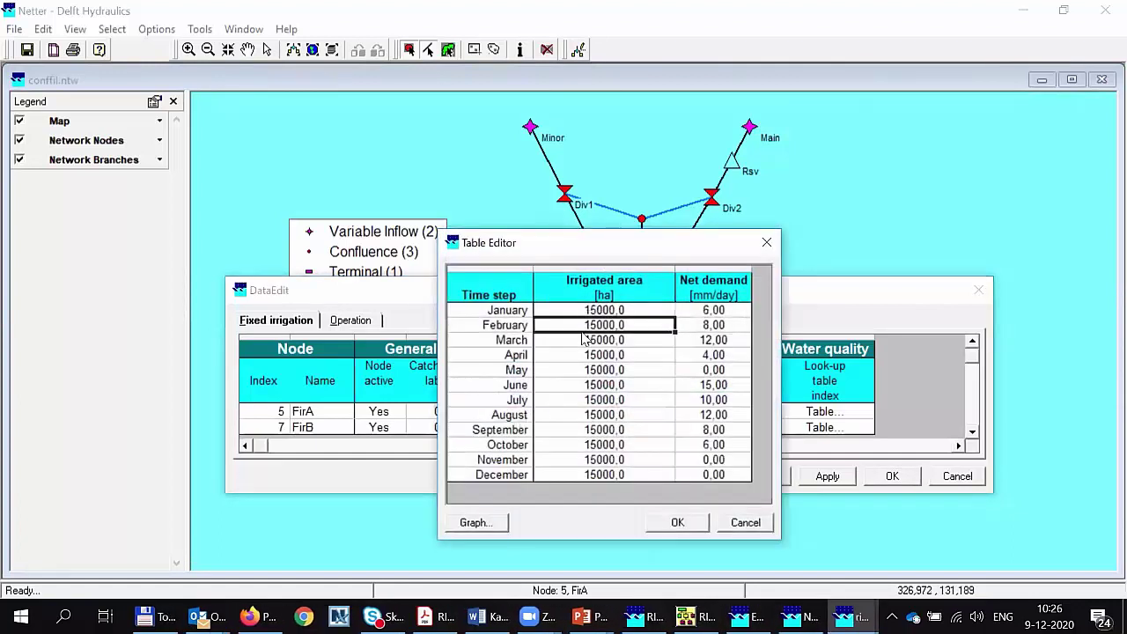
pyautogui.click(727, 526)
pyautogui.doubleClick(520, 411)
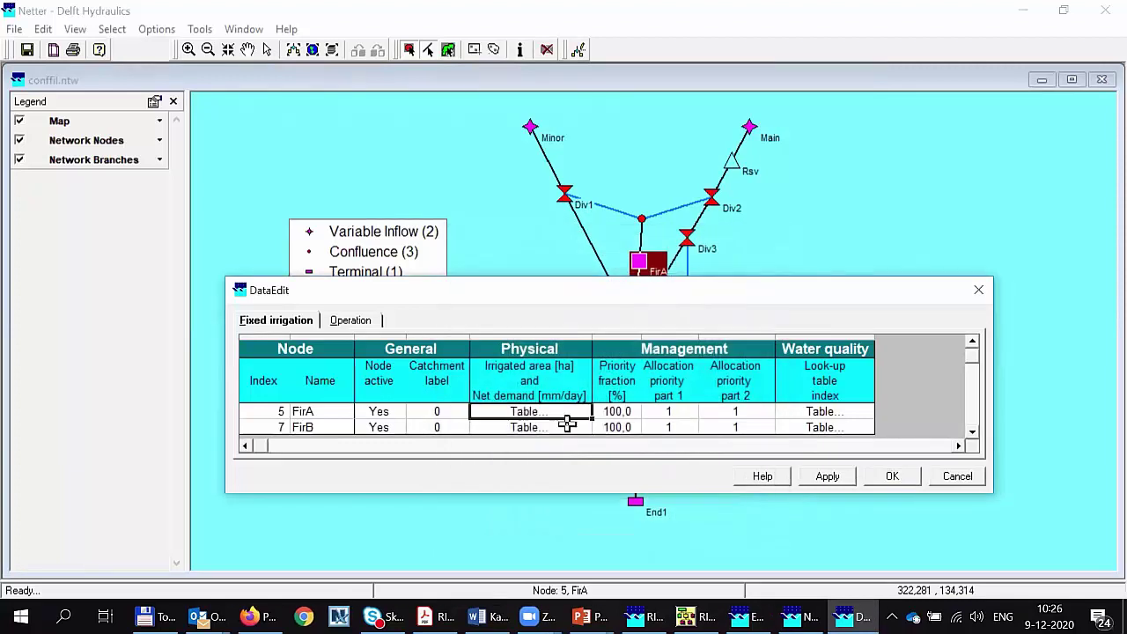
pyautogui.click(742, 522)
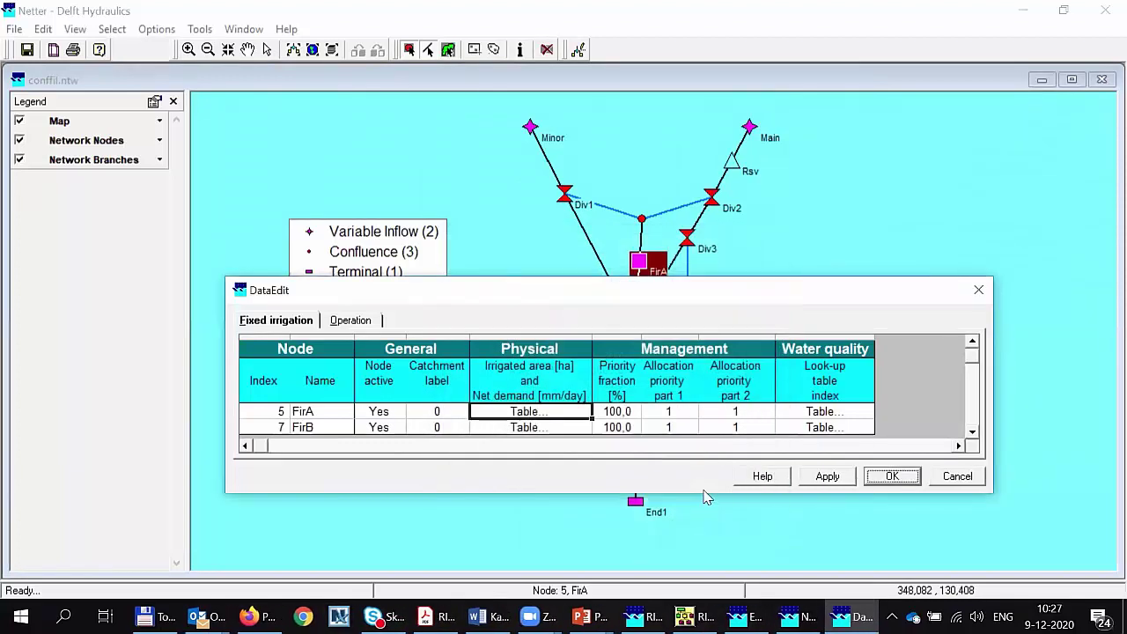
# Review the priority fraction and the allocation priorities of FirA and FirB.
pyautogui.click(624, 449)
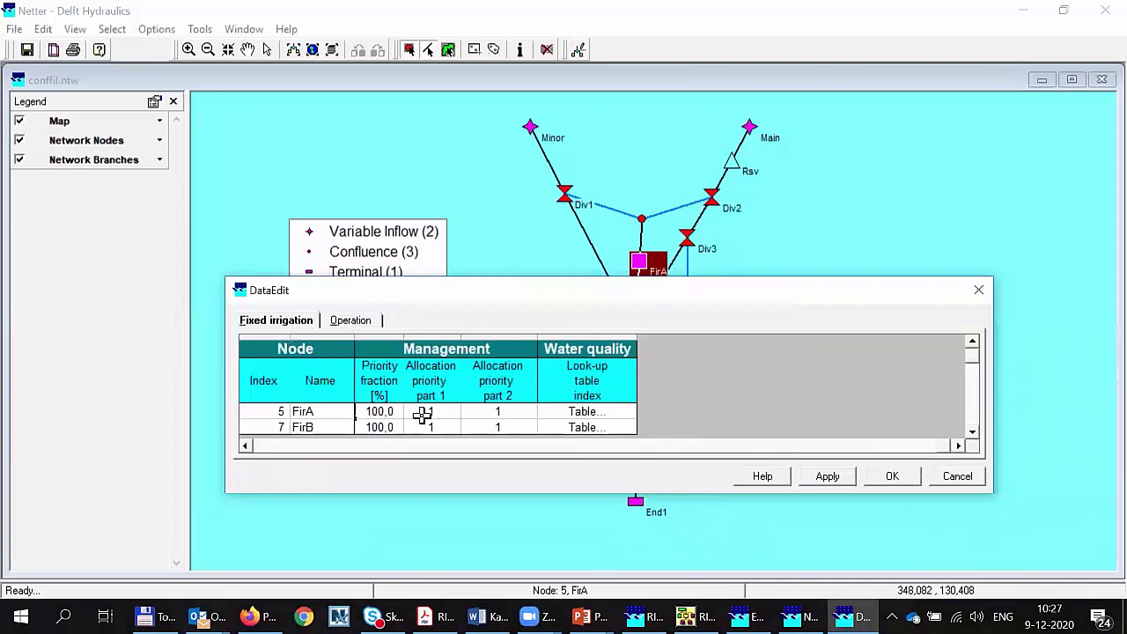
pyautogui.click(343, 448)
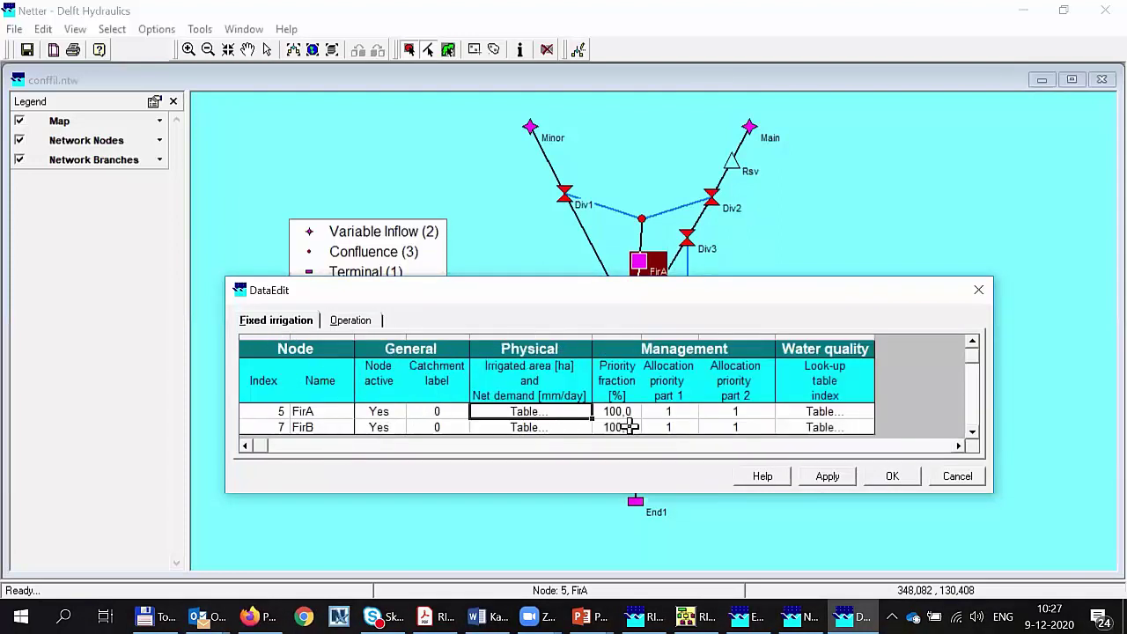
pyautogui.click(668, 411)
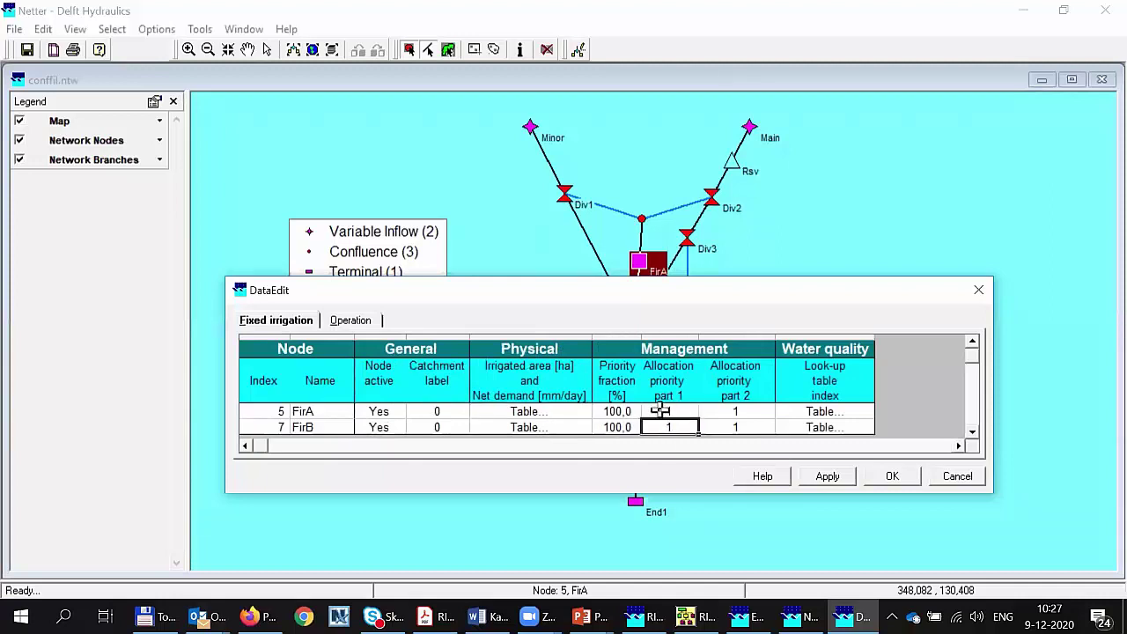
pyautogui.click(660, 426)
# Uncover the map, highlight FirA and FirB on it to compare their data rows, and close the fixed irrigation data.
pyautogui.moveTo(564, 299); pyautogui.dragTo(540, 393)
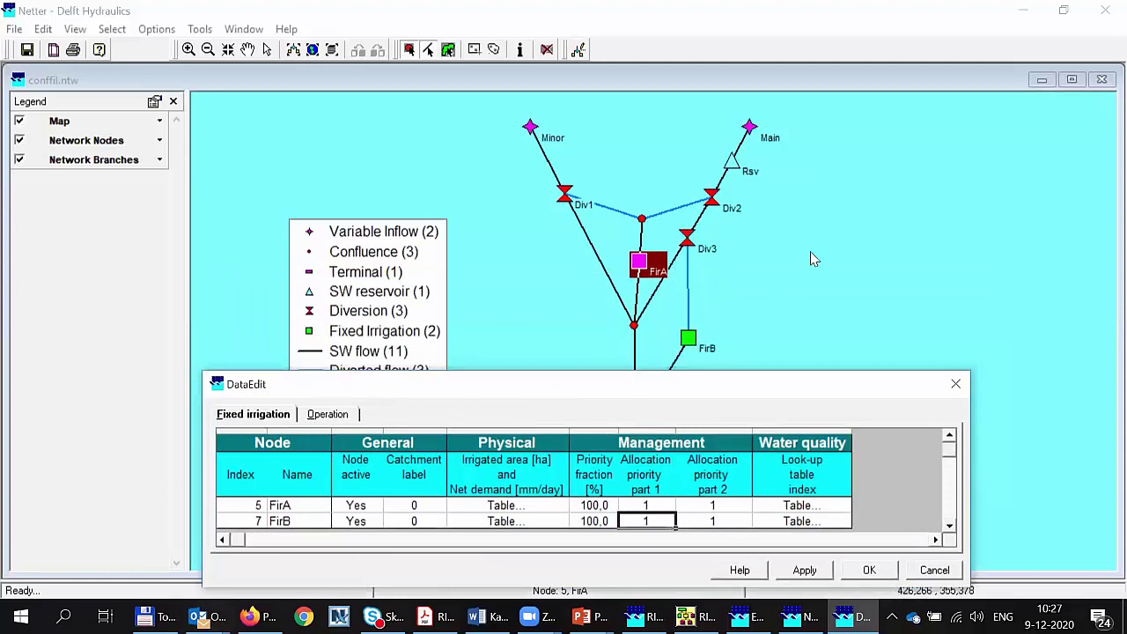
pyautogui.click(642, 265)
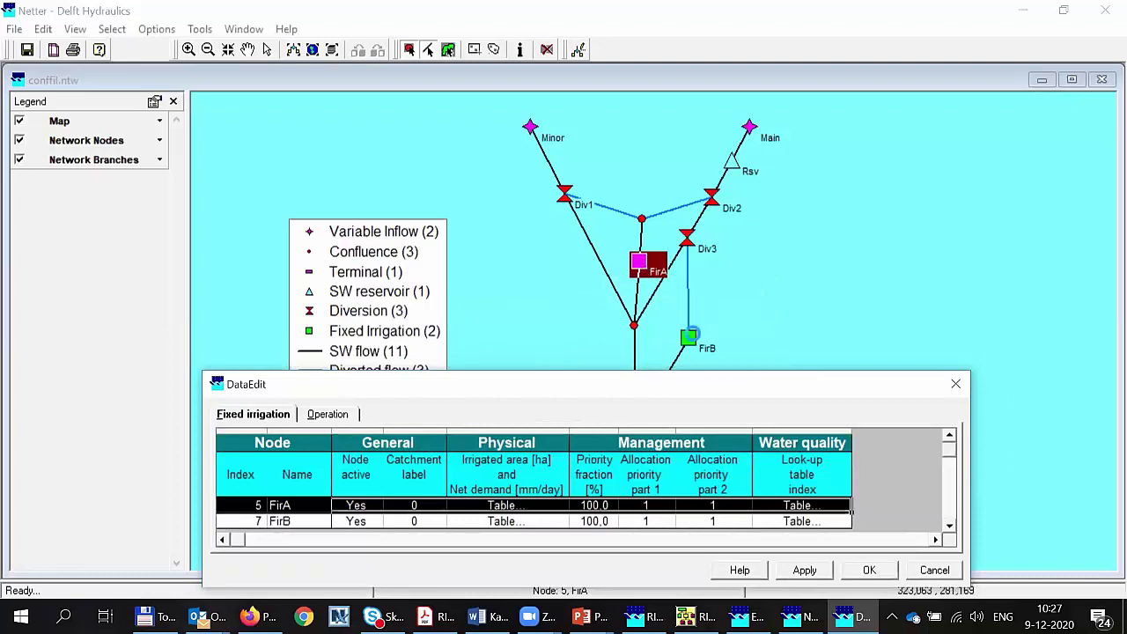
pyautogui.click(693, 341)
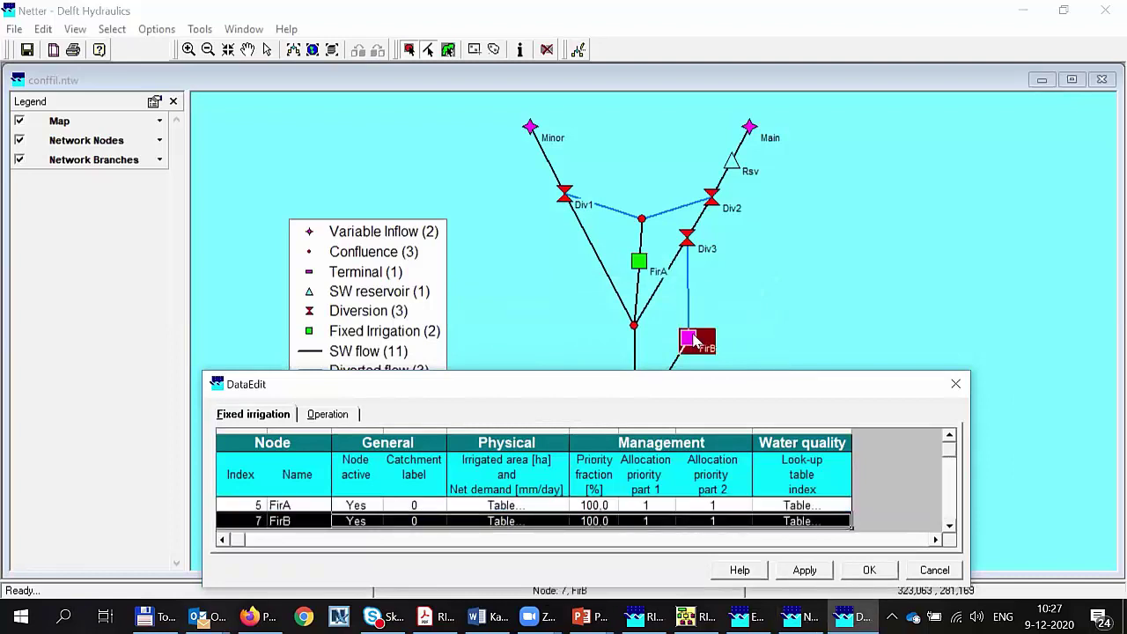
pyautogui.click(639, 262)
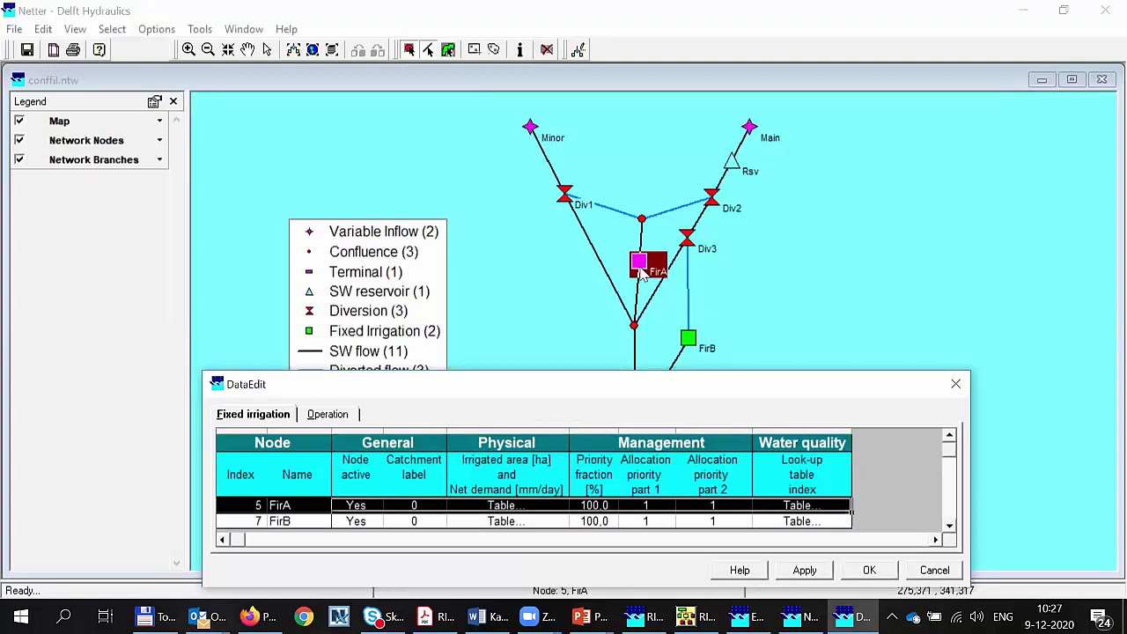
pyautogui.click(762, 270)
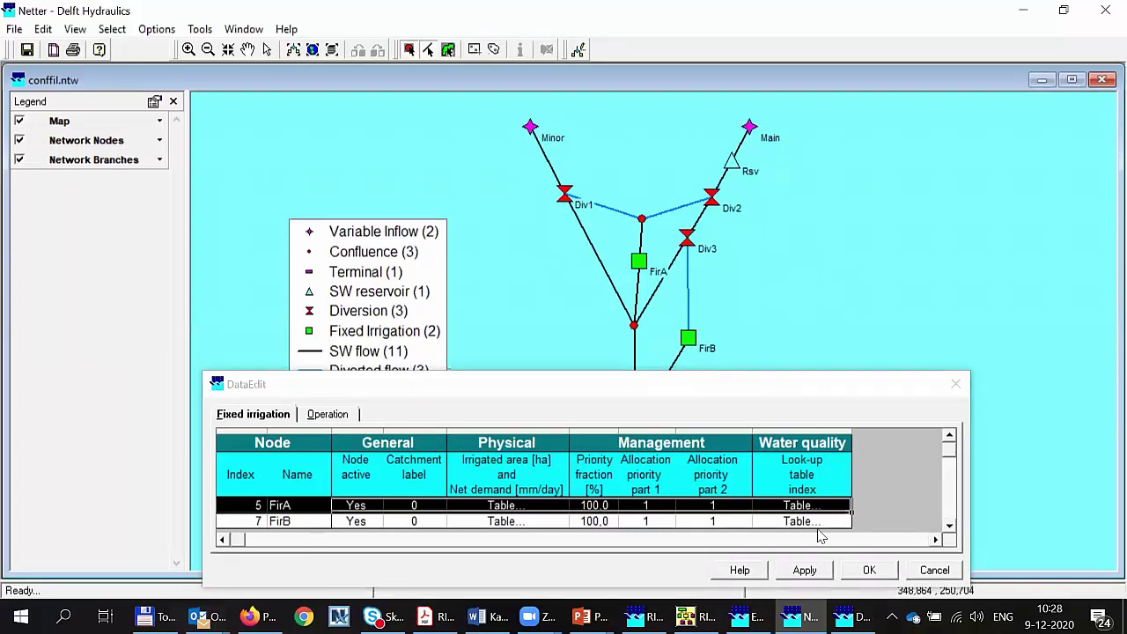
pyautogui.click(867, 571)
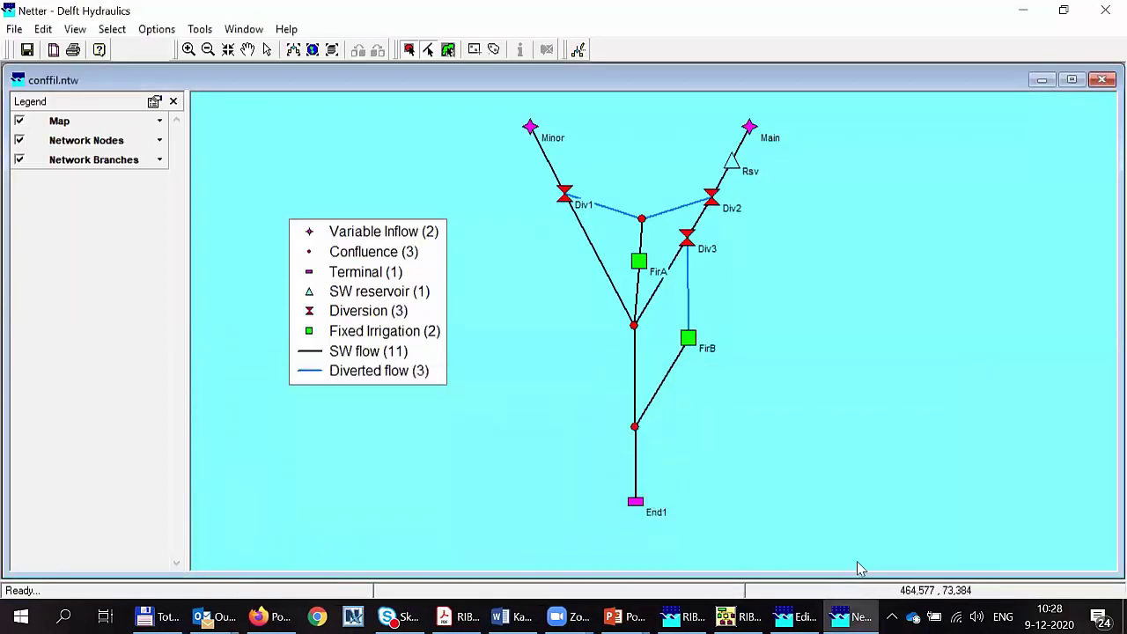
# Open the river basin simulation model data of reservoir Rsv and inspect its general settings.
pyautogui.click(736, 169)
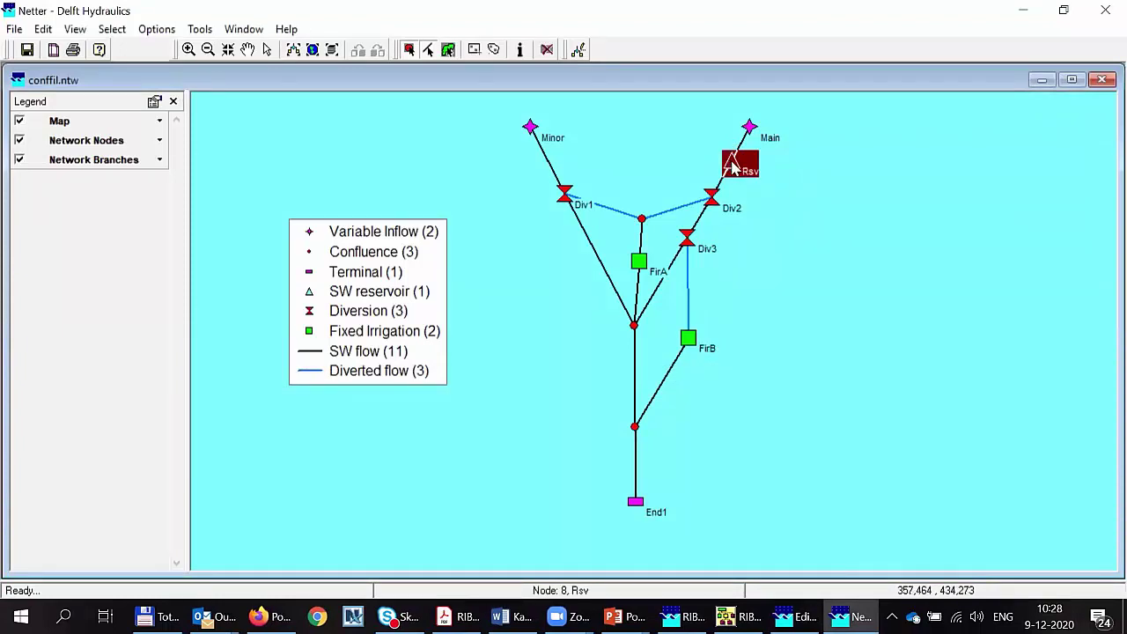
pyautogui.rightClick(734, 168)
pyautogui.moveTo(771, 237)
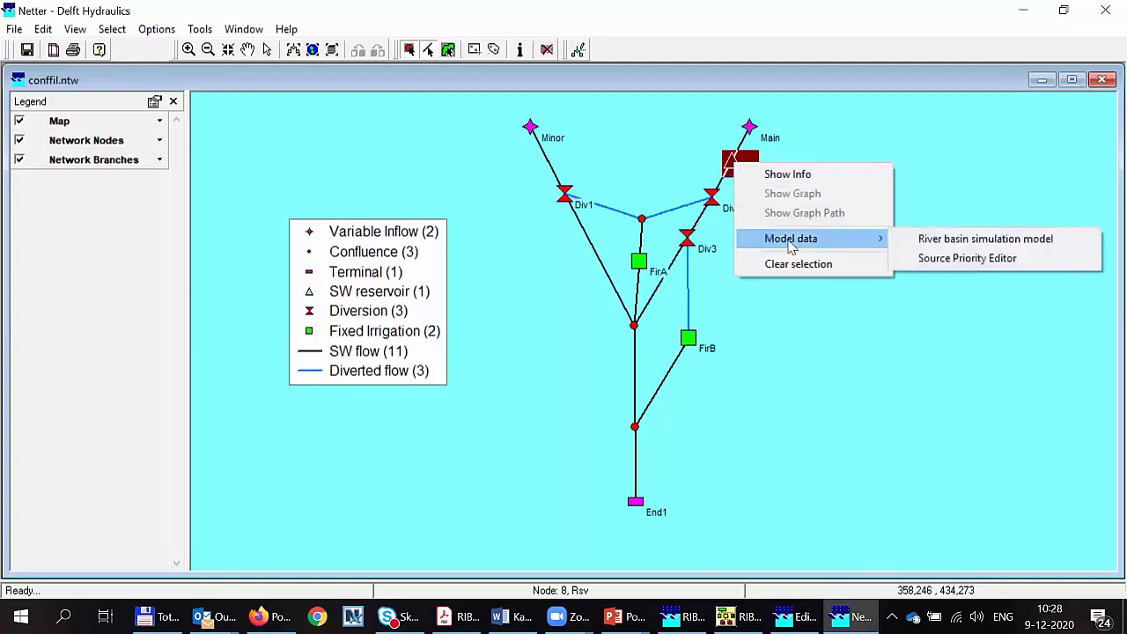
pyautogui.click(943, 244)
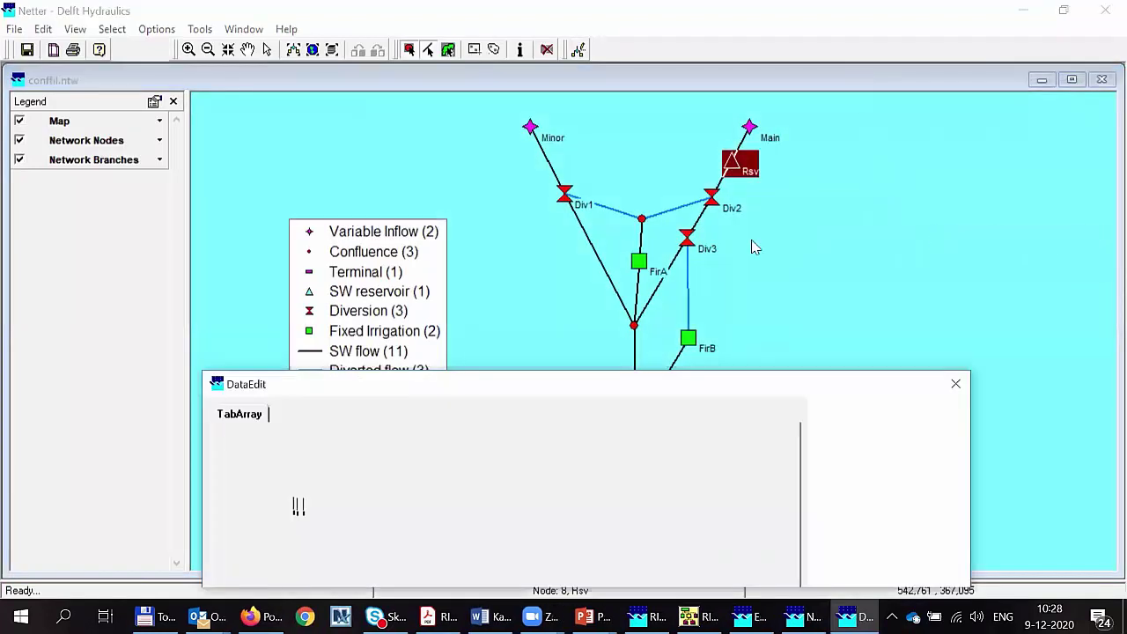
pyautogui.moveTo(587, 380); pyautogui.dragTo(554, 278)
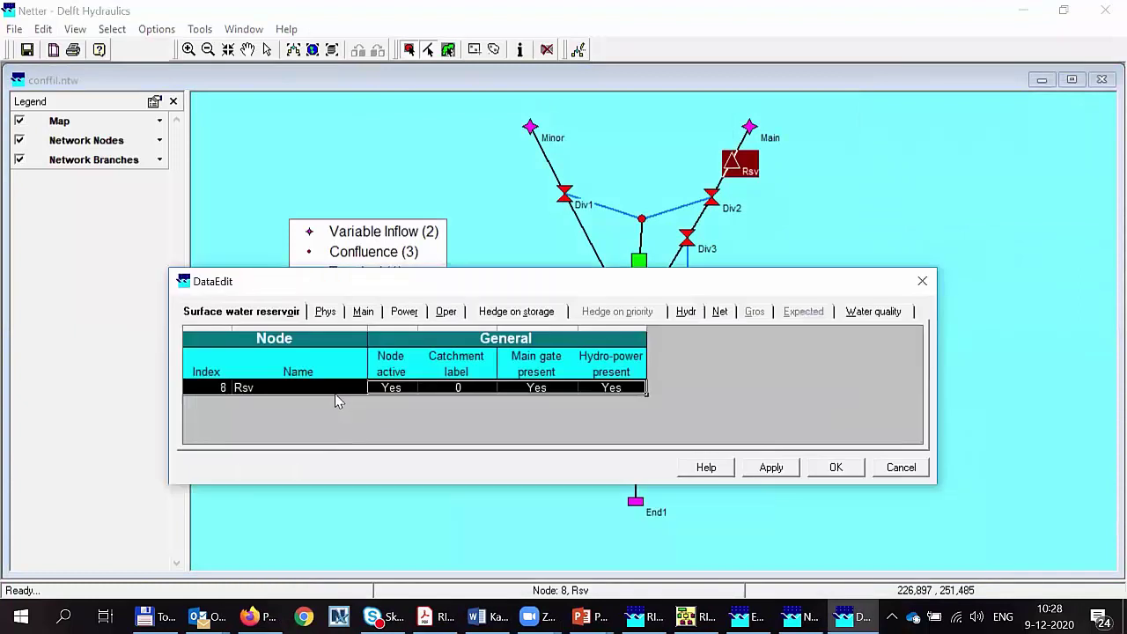
pyautogui.click(390, 390)
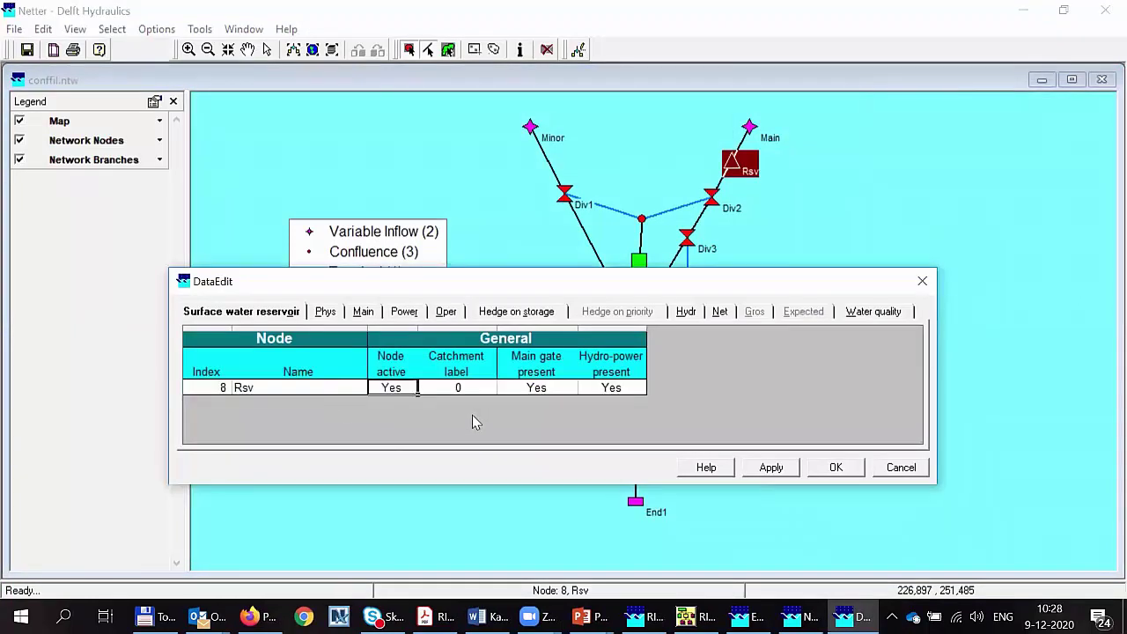
# Review the physical characteristics, main gate data and hydro-power station data of reservoir Rsv.
pyautogui.click(325, 314)
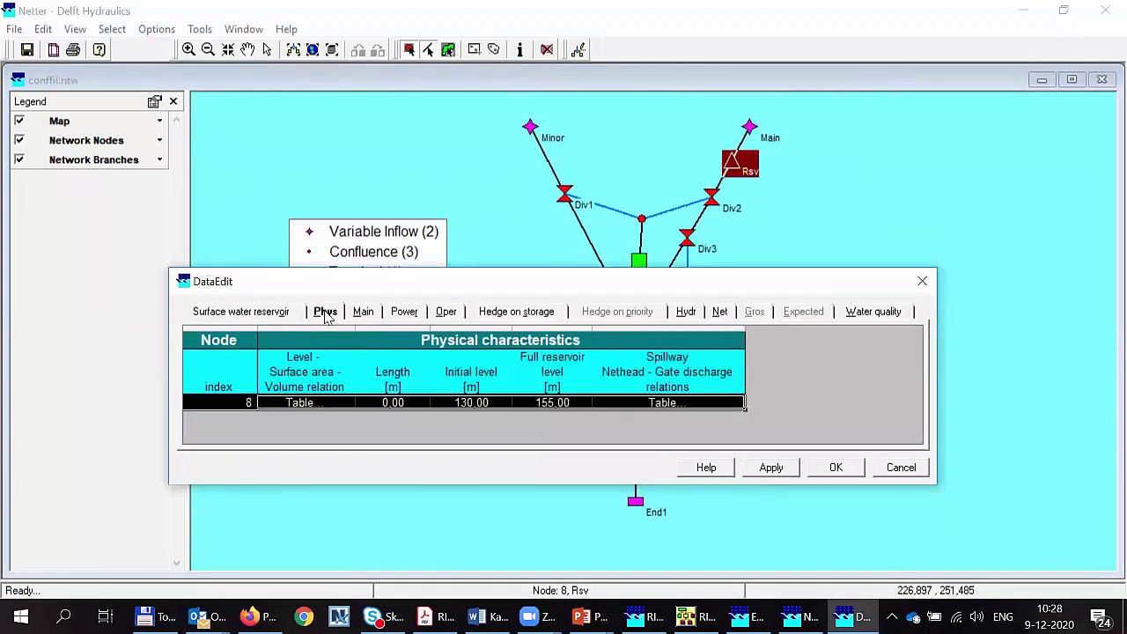
pyautogui.click(317, 405)
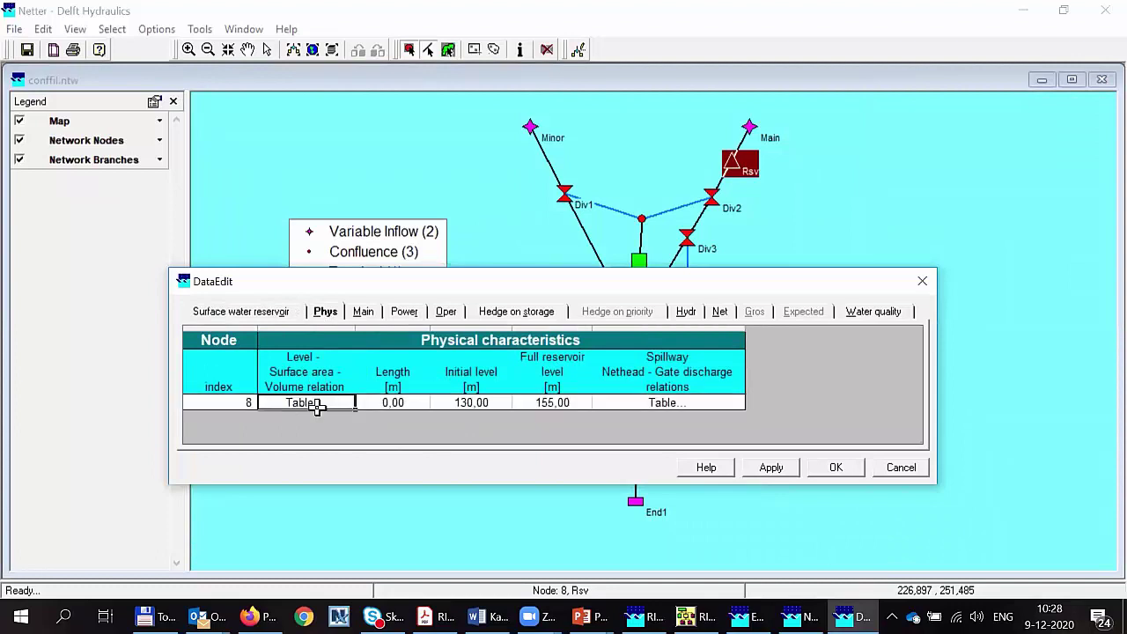
pyautogui.click(462, 402)
pyautogui.click(539, 402)
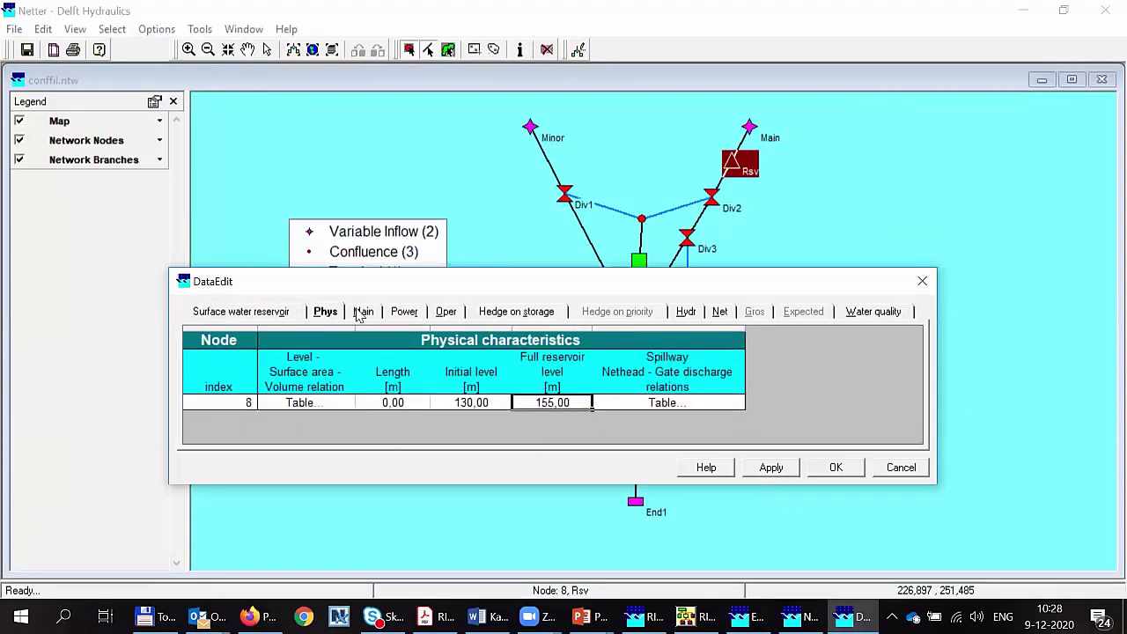
pyautogui.click(361, 313)
pyautogui.click(404, 312)
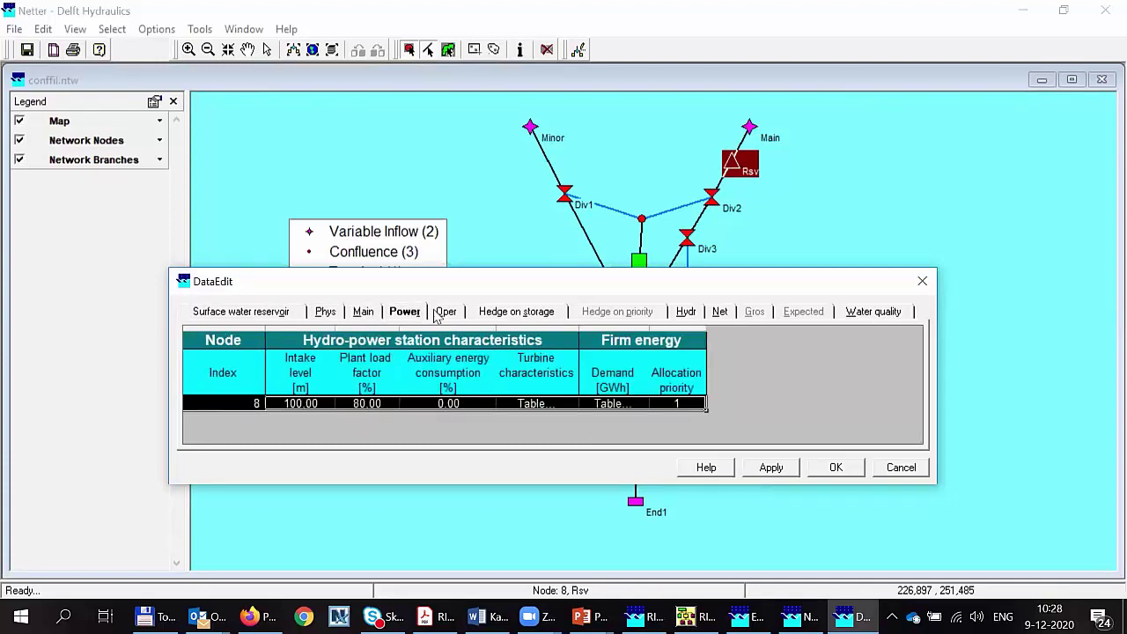
# Examine the operation switches and monthly operation rules of reservoir Rsv, leaving the rules table unchanged, and close the reservoir data.
pyautogui.click(445, 315)
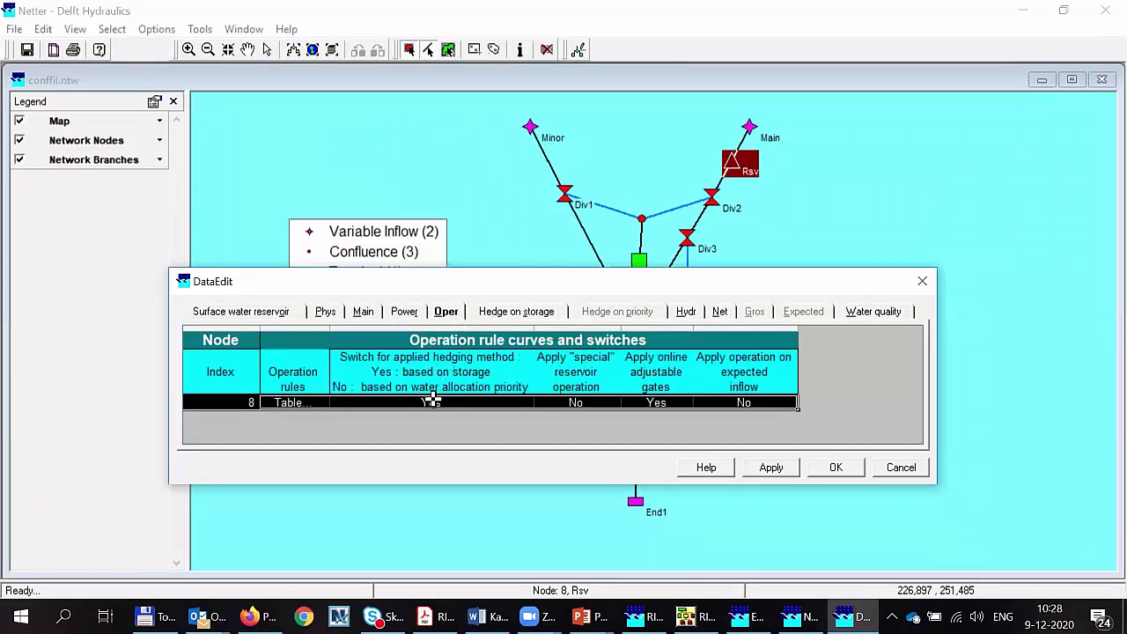
pyautogui.click(307, 402)
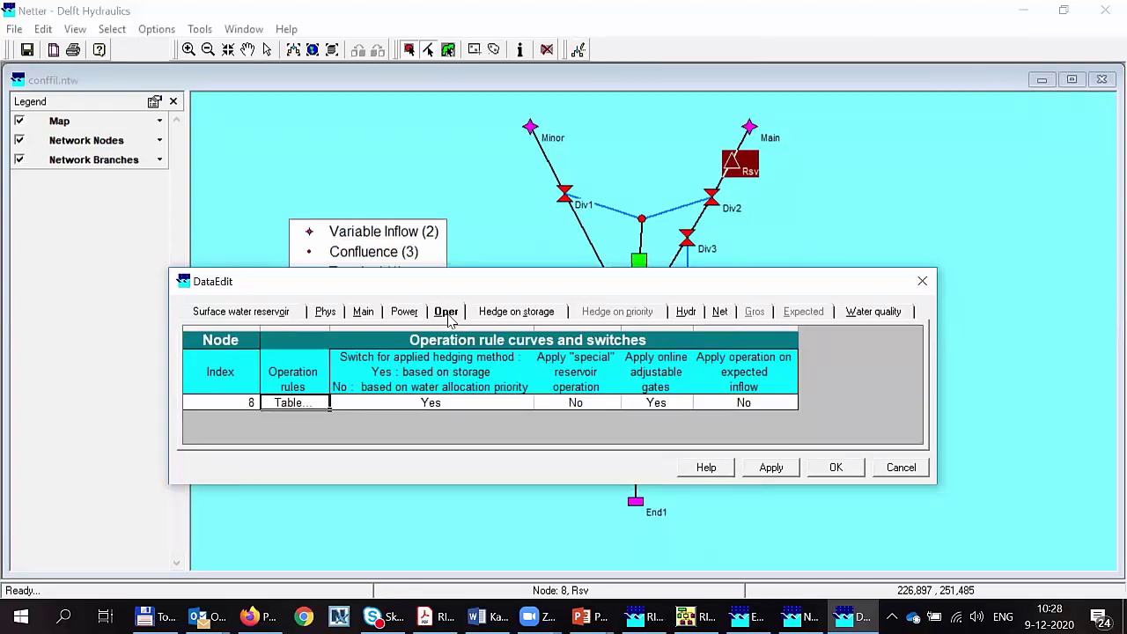
pyautogui.click(296, 403)
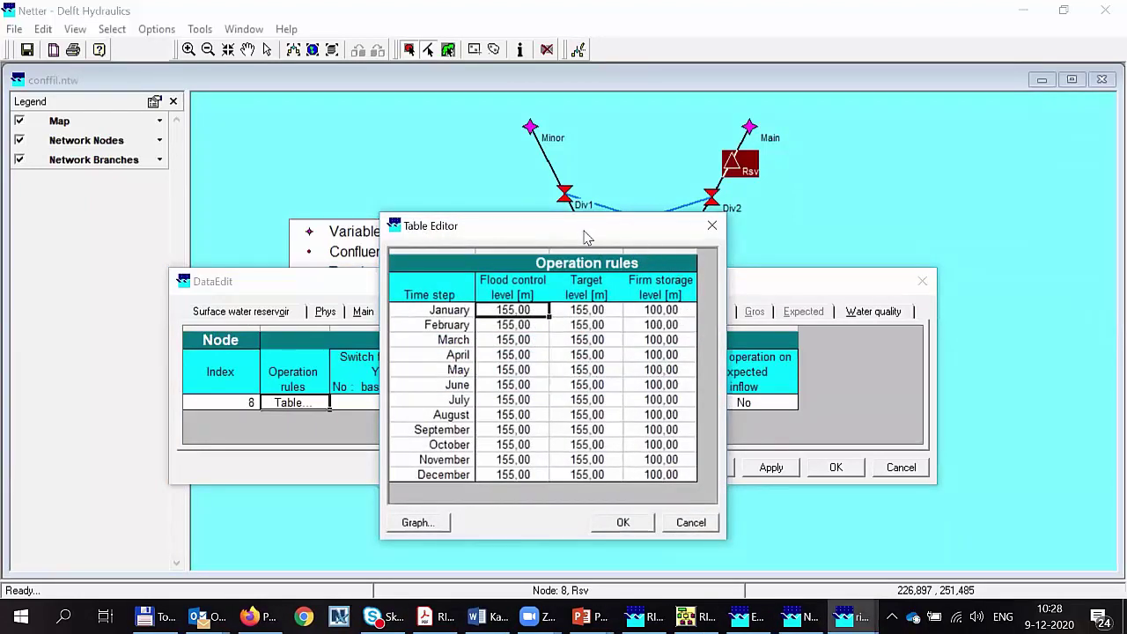
pyautogui.moveTo(588, 236); pyautogui.dragTo(686, 224)
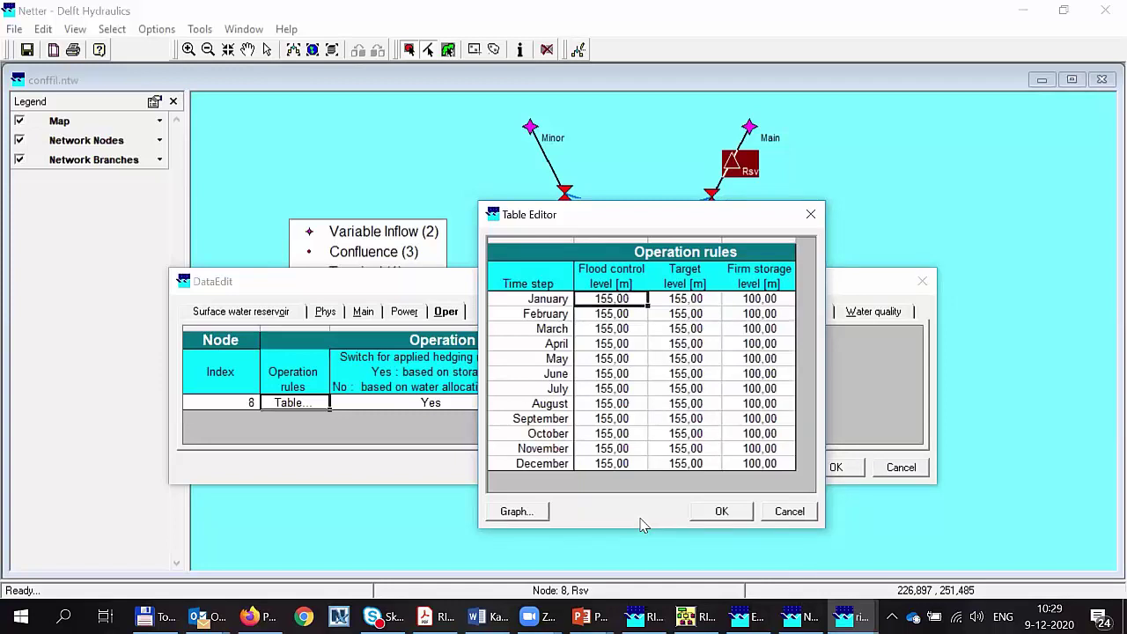
pyautogui.click(788, 511)
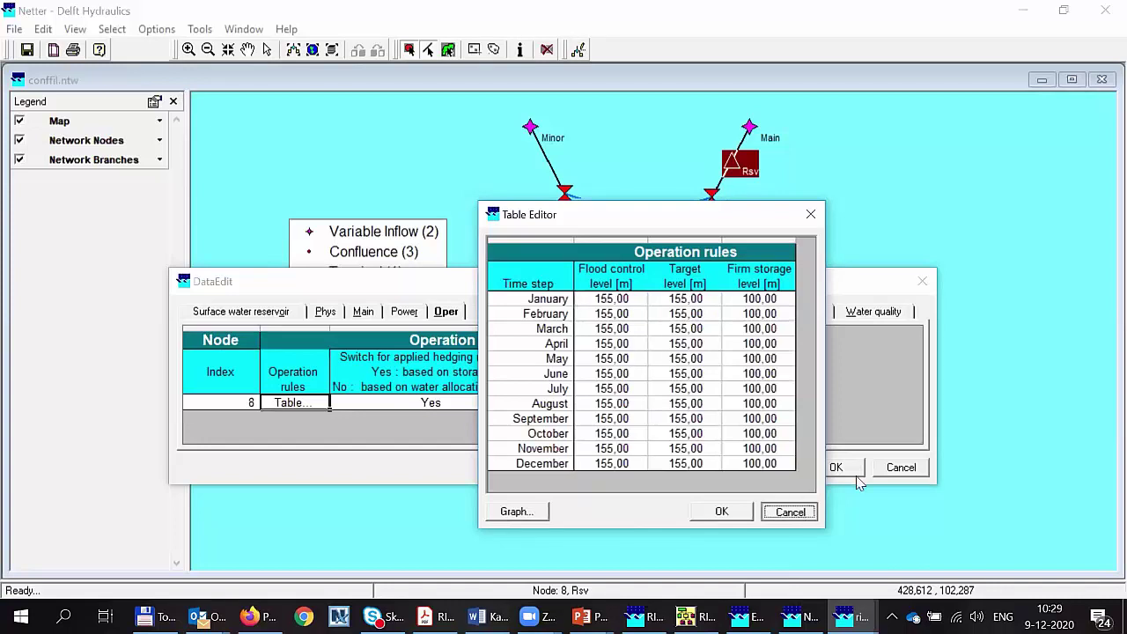
pyautogui.click(834, 467)
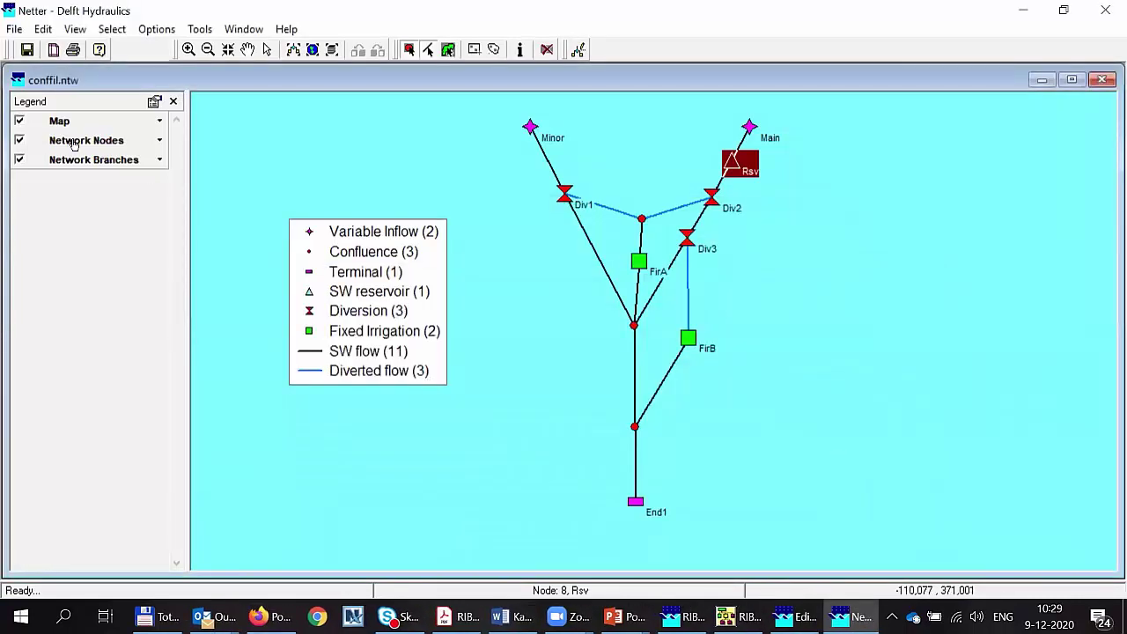
# Exit the network map, finish the data editing task and run the river basin simulation.
pyautogui.click(14, 32)
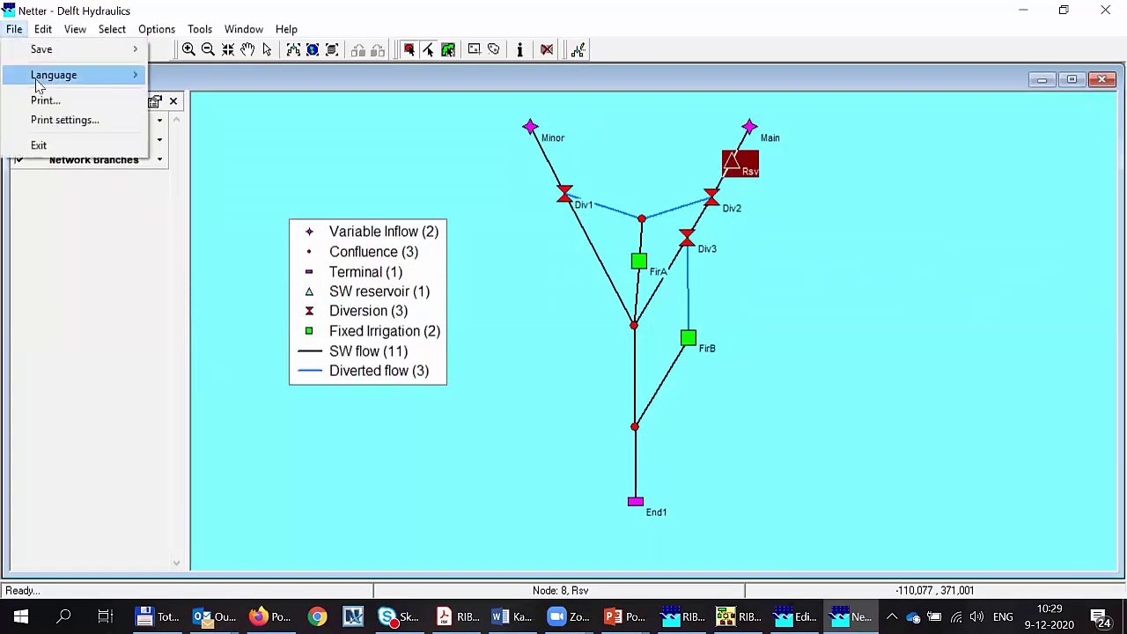
pyautogui.click(58, 147)
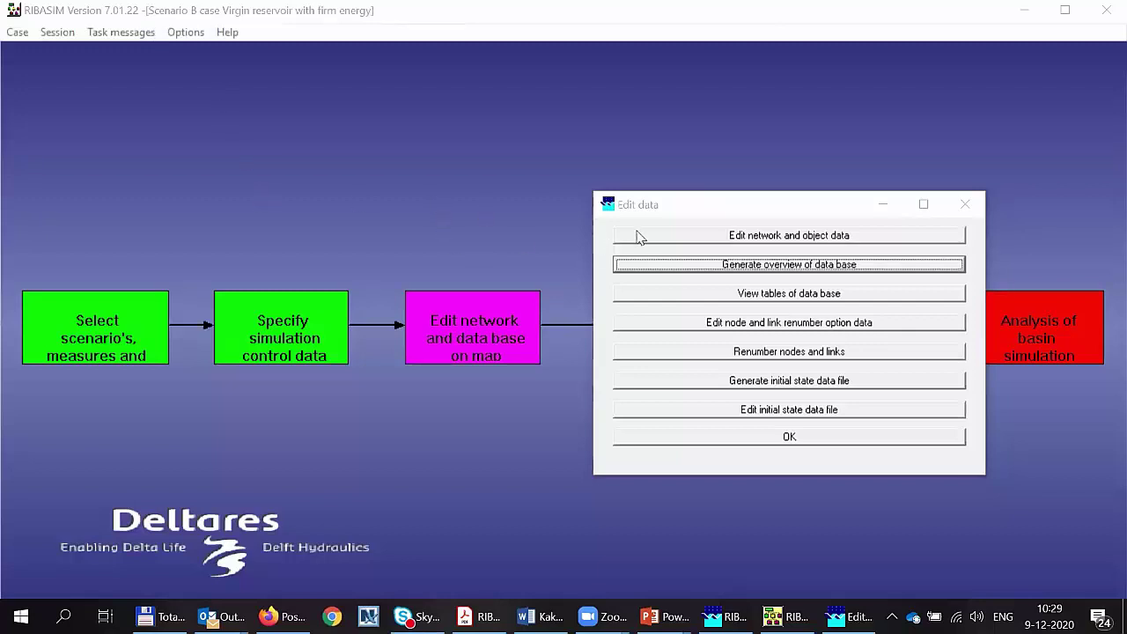
pyautogui.click(701, 442)
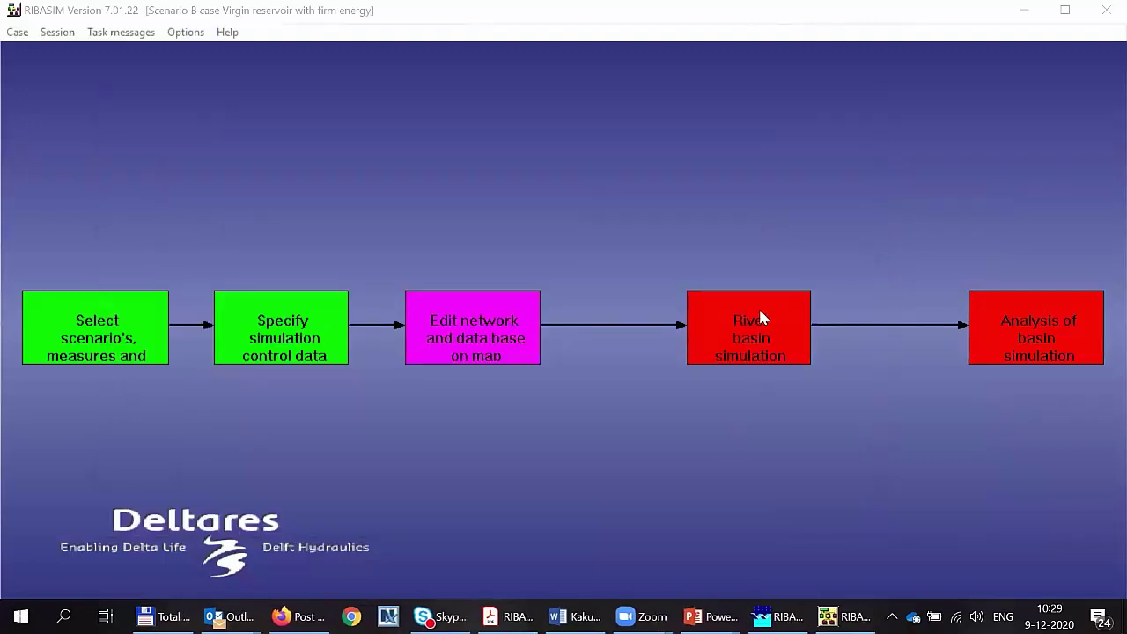
pyautogui.click(760, 313)
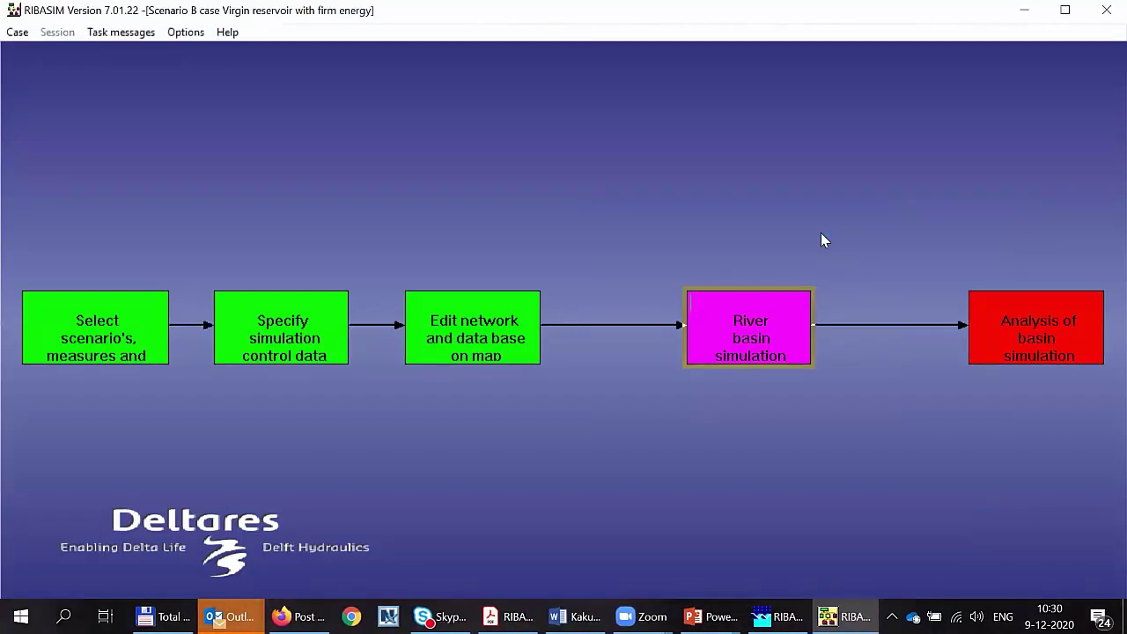
# Open the analysis of the basin simulation and view the chart results for the fixed irrigation nodes.
pyautogui.click(1023, 345)
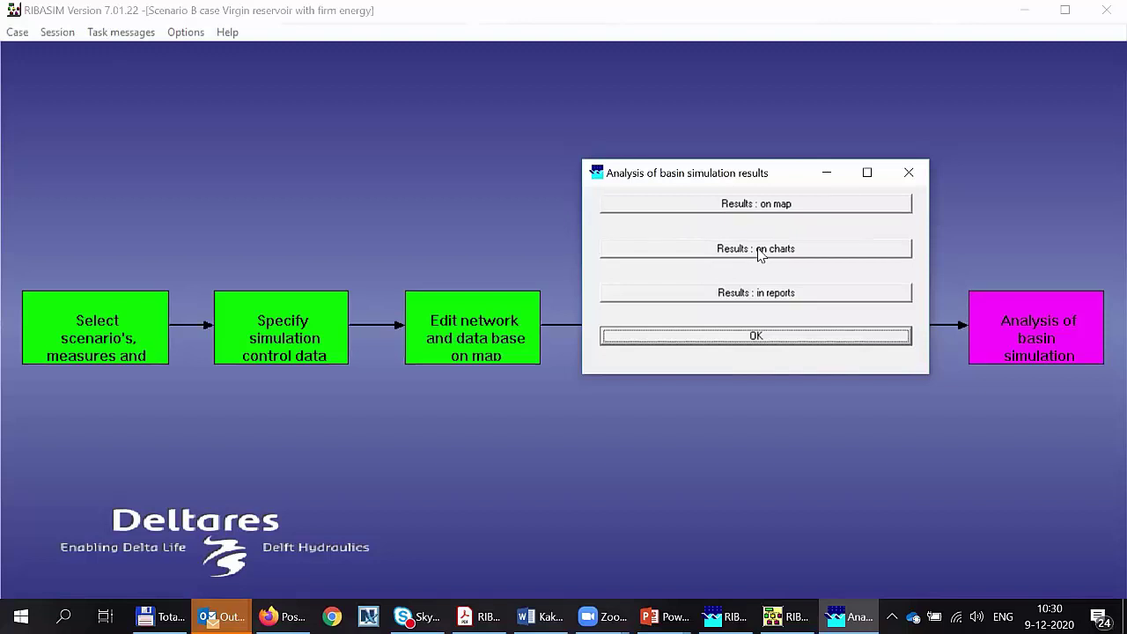
pyautogui.click(759, 252)
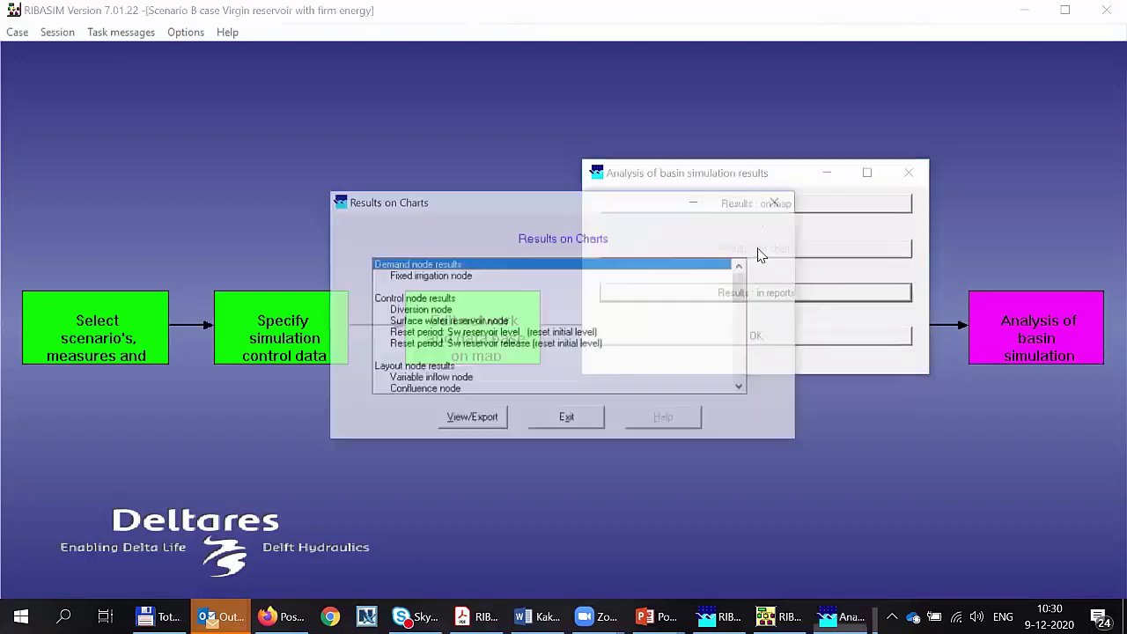
pyautogui.click(423, 280)
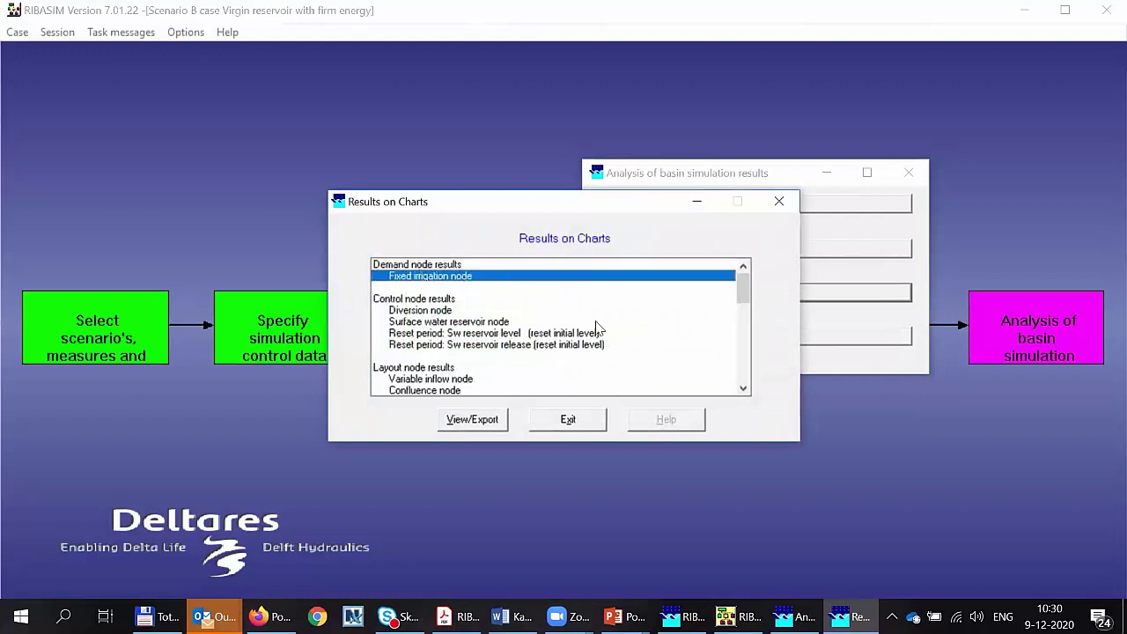
pyautogui.click(474, 420)
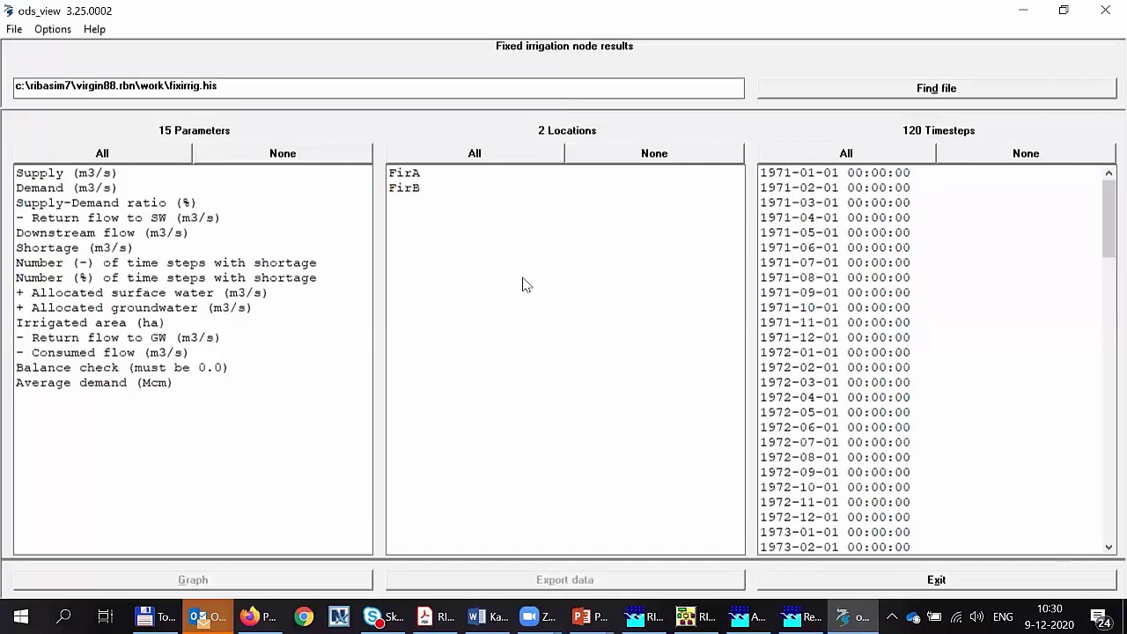
# Select all timesteps and both locations, FirA and FirB, for the fixed irrigation chart.
pyautogui.click(806, 158)
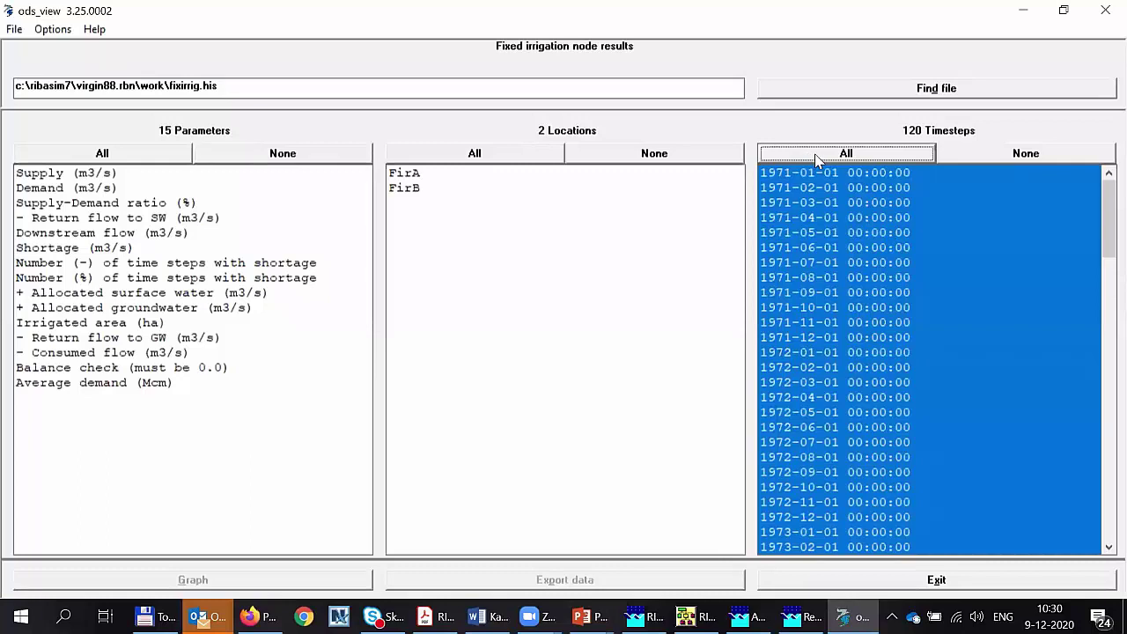
pyautogui.click(419, 176)
pyautogui.click(421, 191)
pyautogui.click(414, 175)
pyautogui.click(415, 188)
pyautogui.click(415, 176)
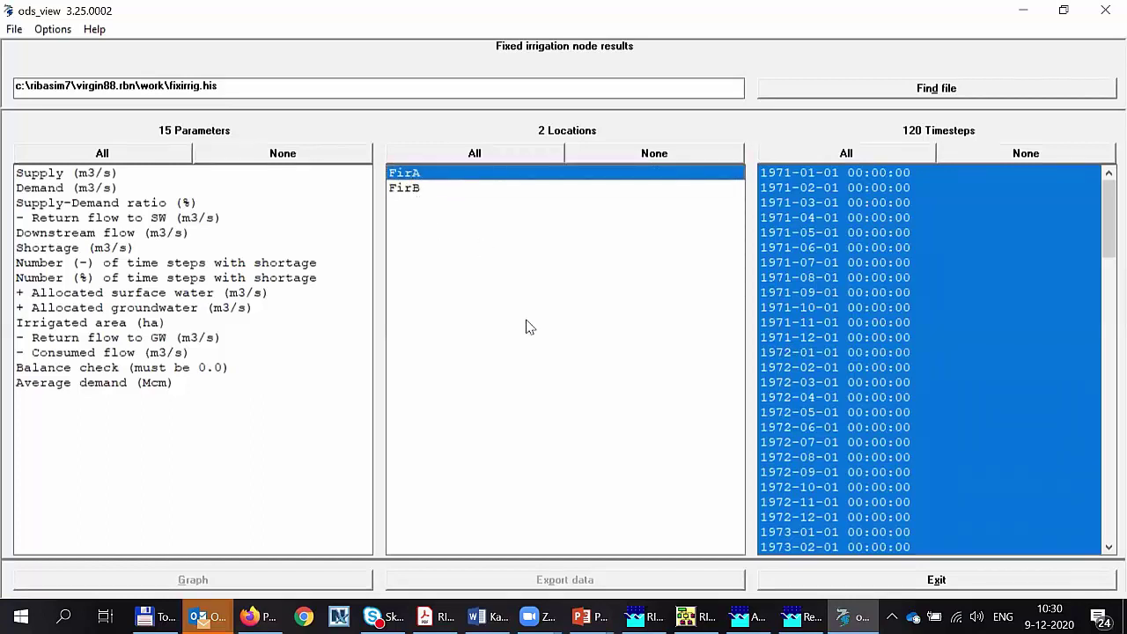
pyautogui.keyDown('ctrl'); pyautogui.click(420, 192); pyautogui.keyUp('ctrl')
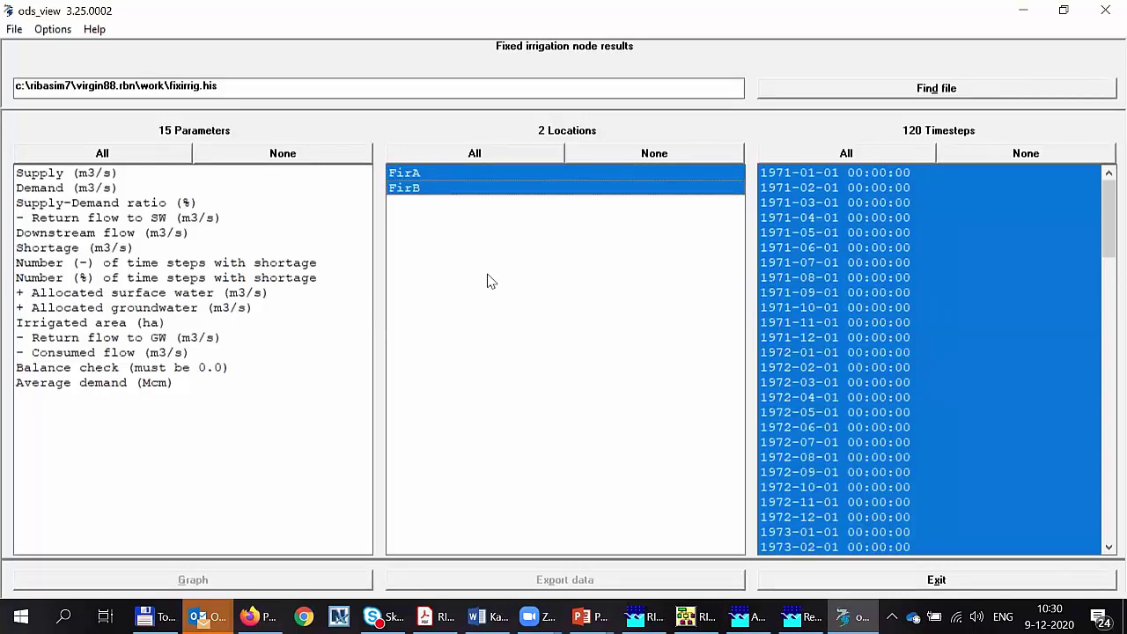
pyautogui.click(423, 173)
pyautogui.click(419, 187)
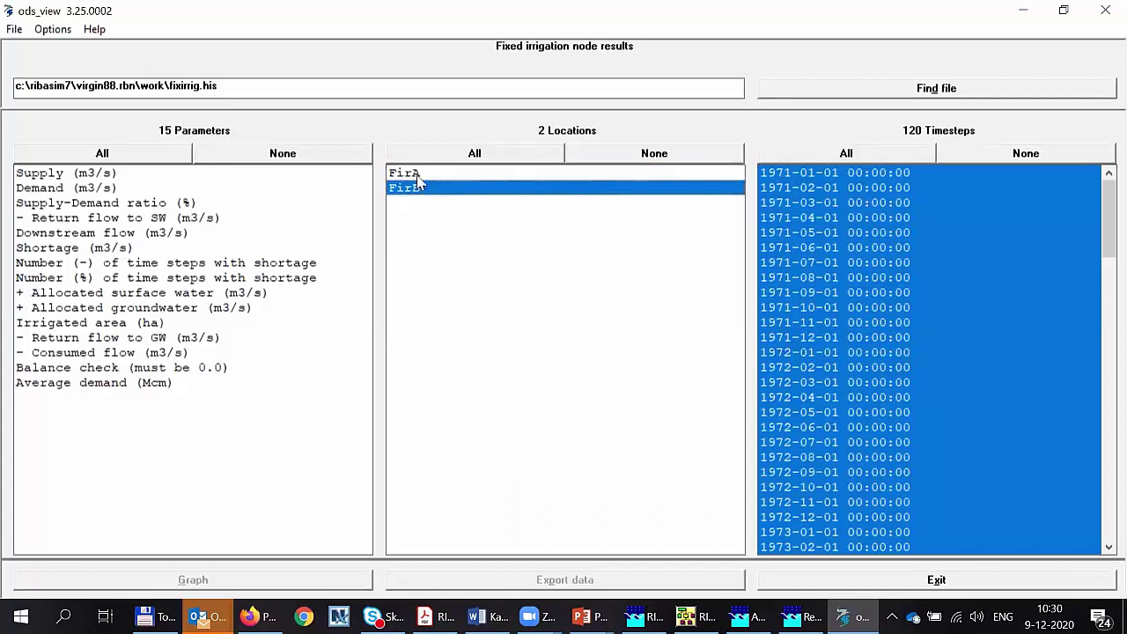
pyautogui.keyDown('ctrl'); pyautogui.click(419, 175); pyautogui.keyUp('ctrl')
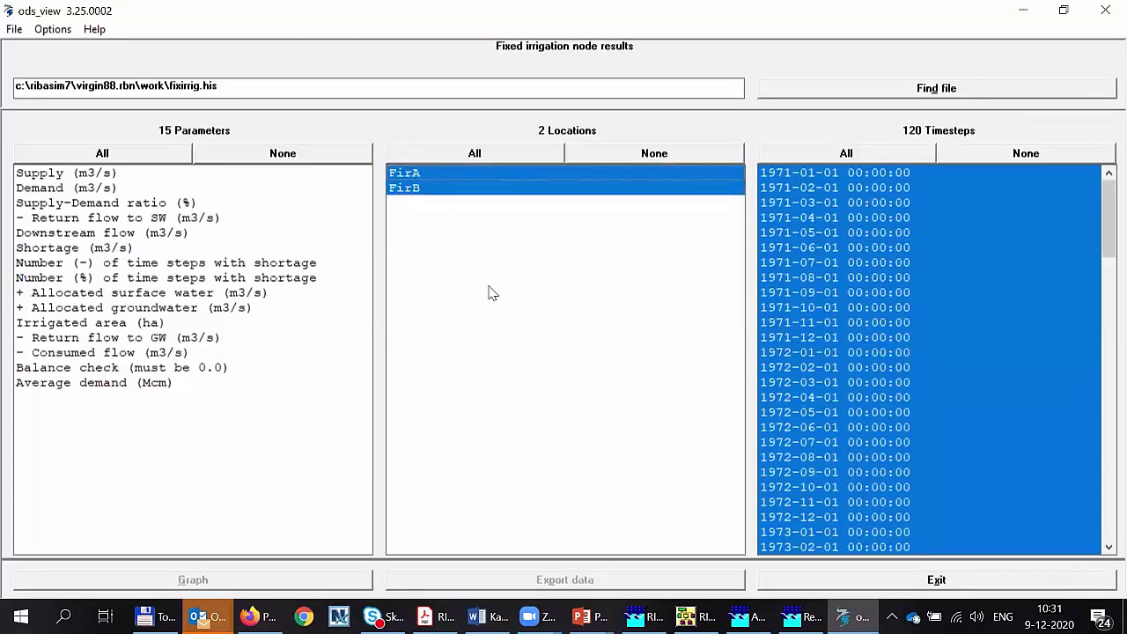
# Graph the Supply-Demand ratio (%) of FirA and FirB, inspect it, and close the graph and the fixed irrigation results.
pyautogui.click(55, 206)
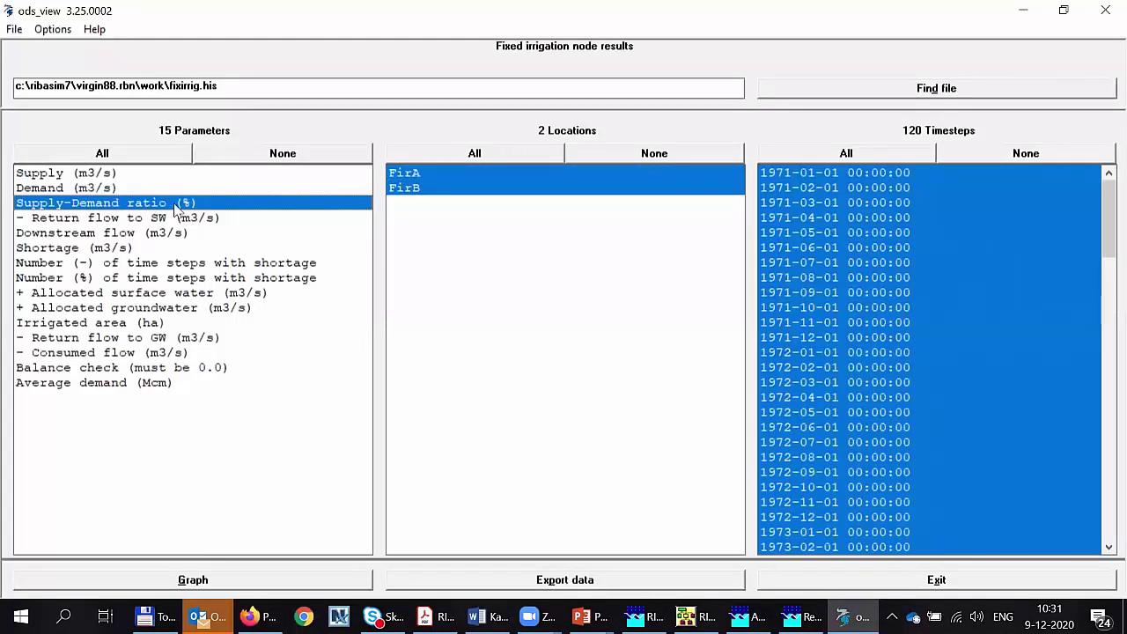
pyautogui.click(299, 584)
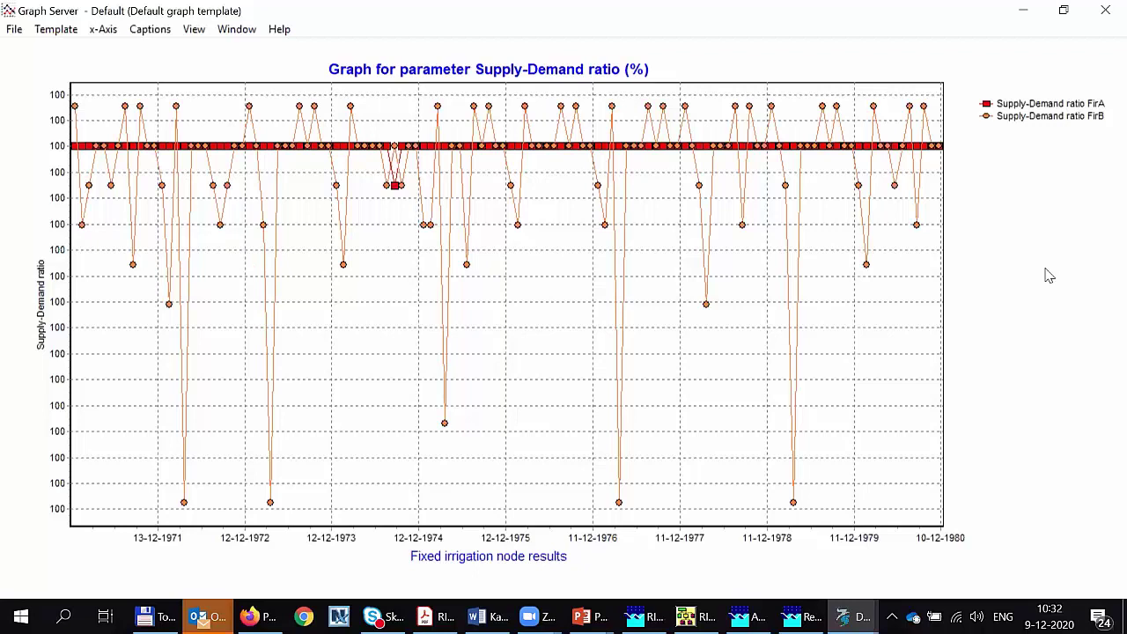
pyautogui.click(1103, 10)
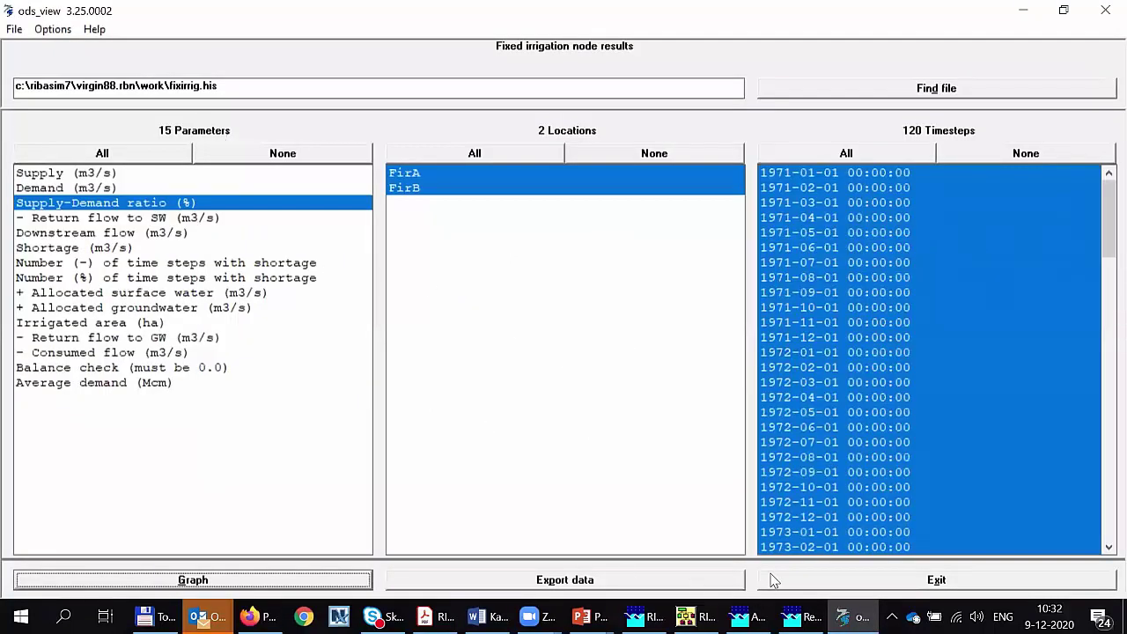
pyautogui.click(822, 588)
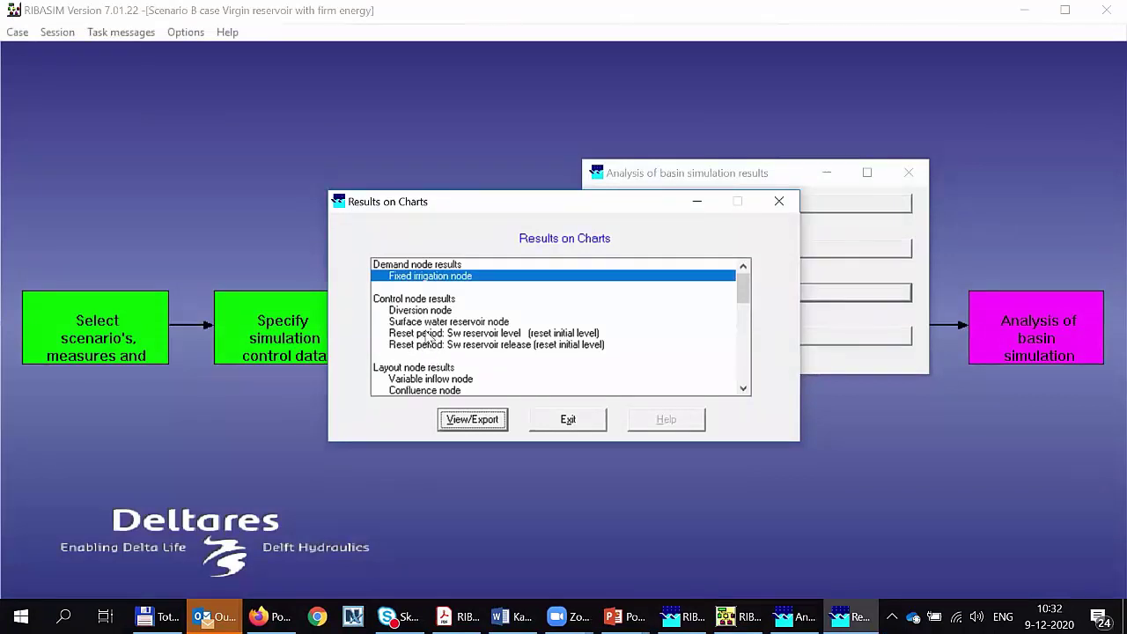
# Open the surface water reservoir node chart results and select location Rsv with all timesteps.
pyautogui.click(422, 322)
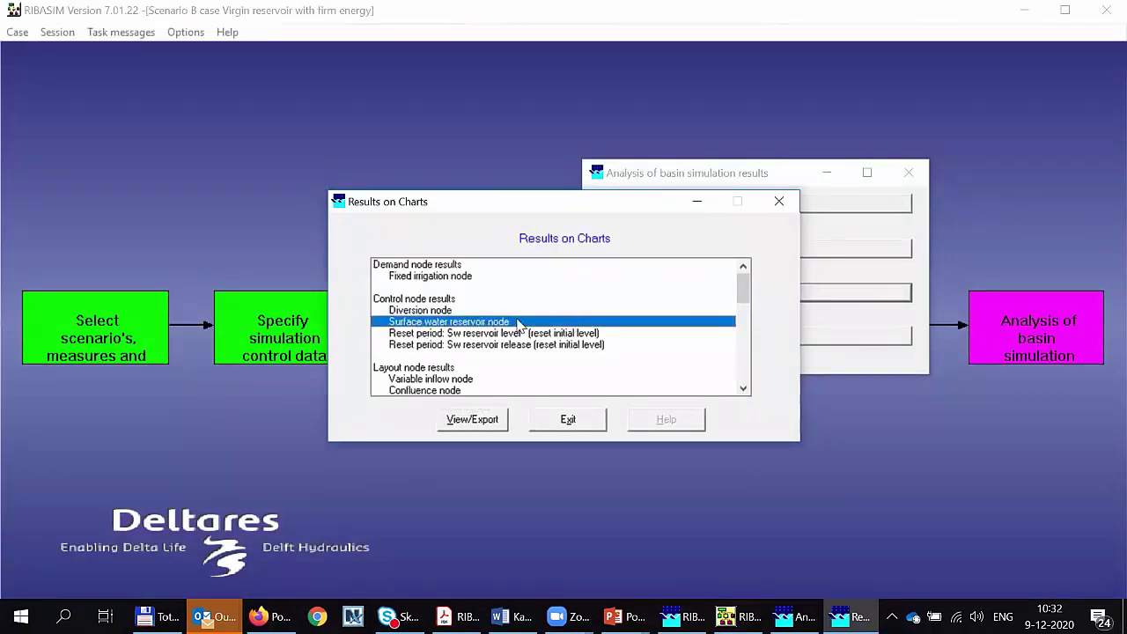
pyautogui.click(469, 420)
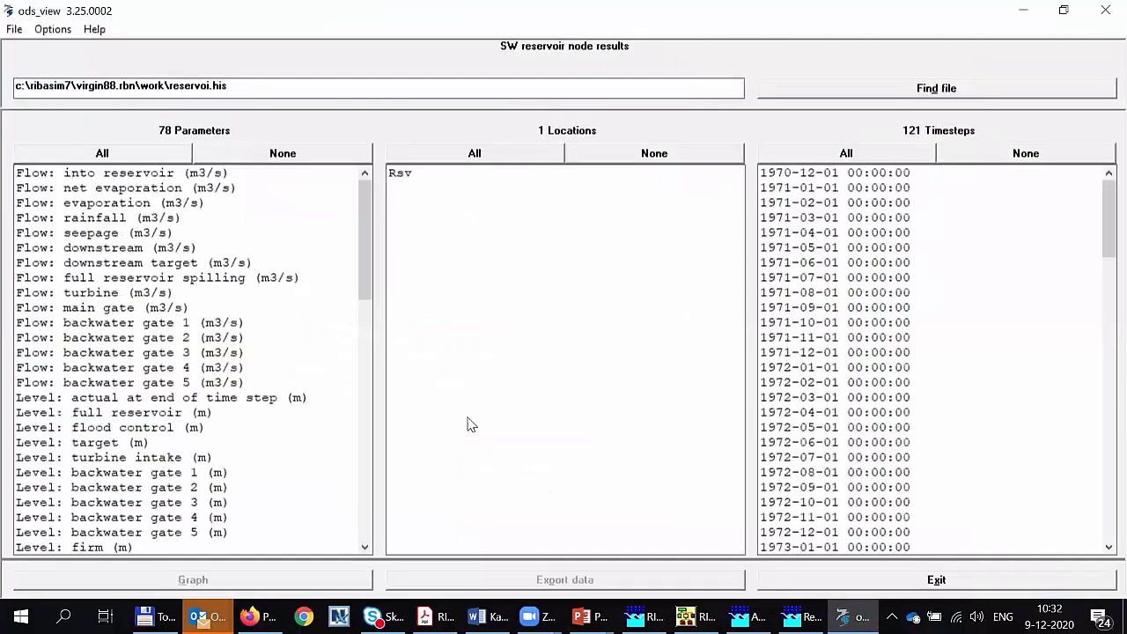
pyautogui.click(580, 455)
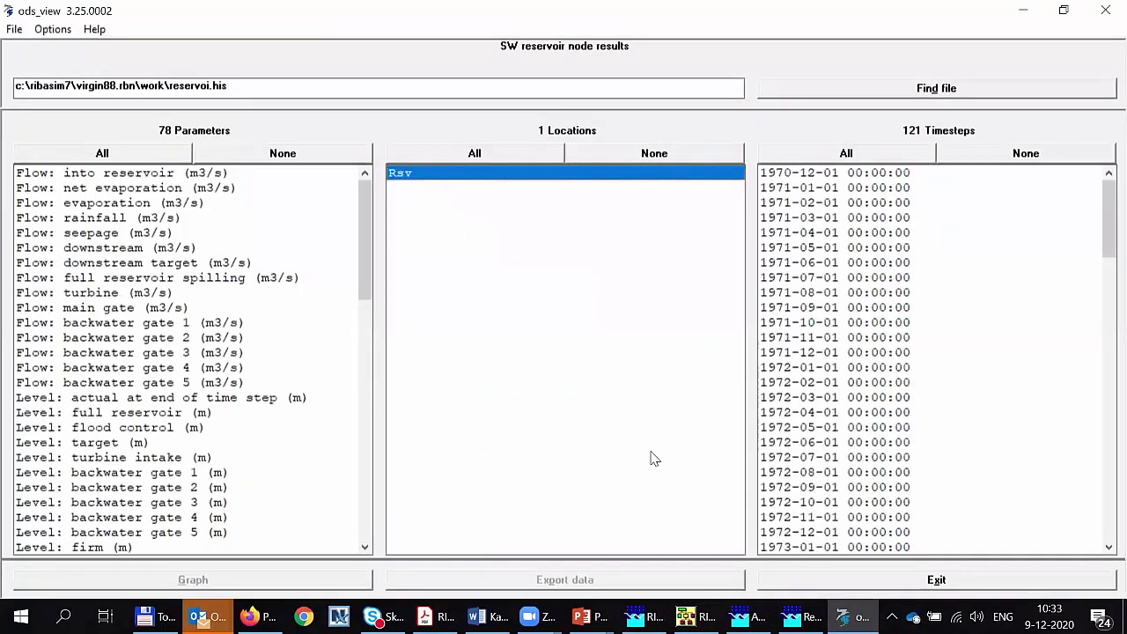
pyautogui.click(821, 160)
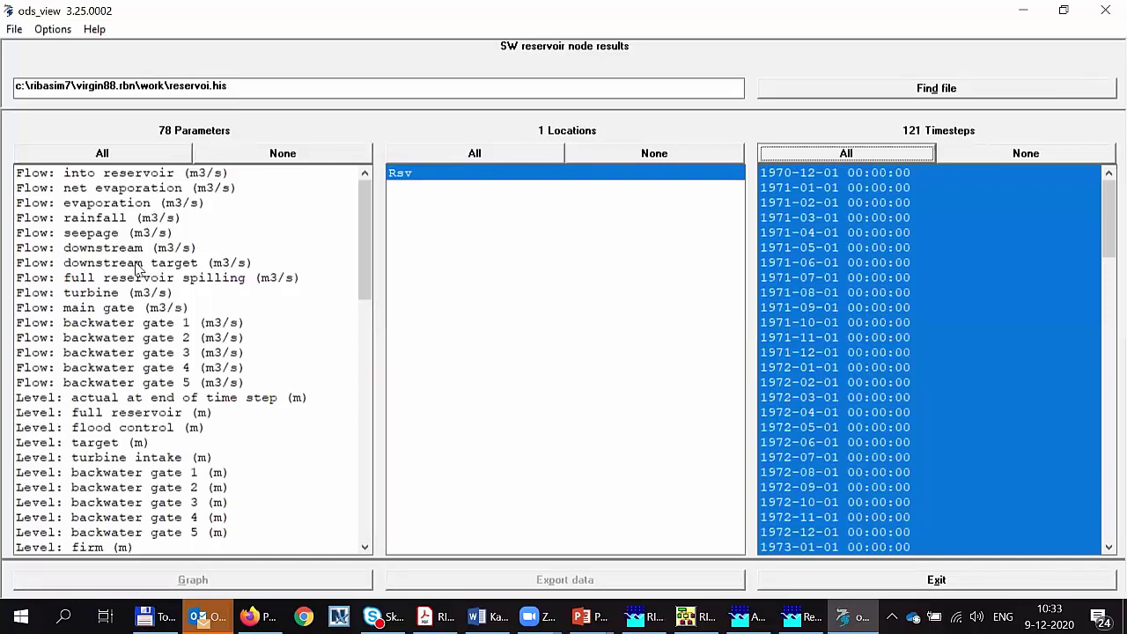
# Graph the storage filling percentage (%) of reservoir Rsv and inspect it.
pyautogui.click(366, 531)
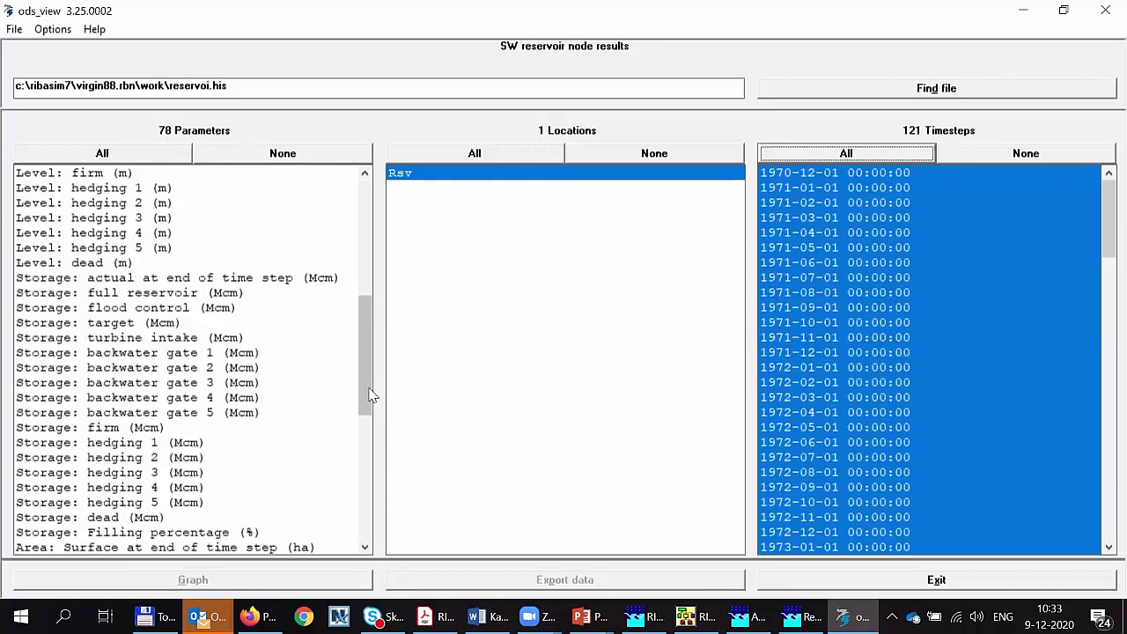
pyautogui.scroll(8, 364, 299)
pyautogui.scroll(-10, 356, 338)
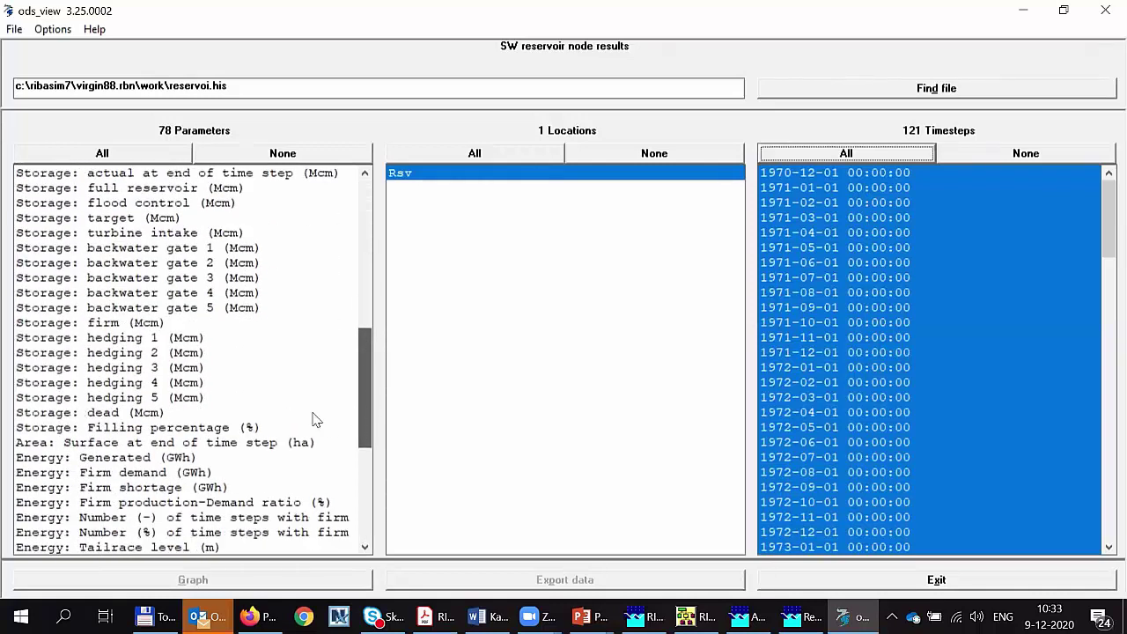
pyautogui.click(88, 427)
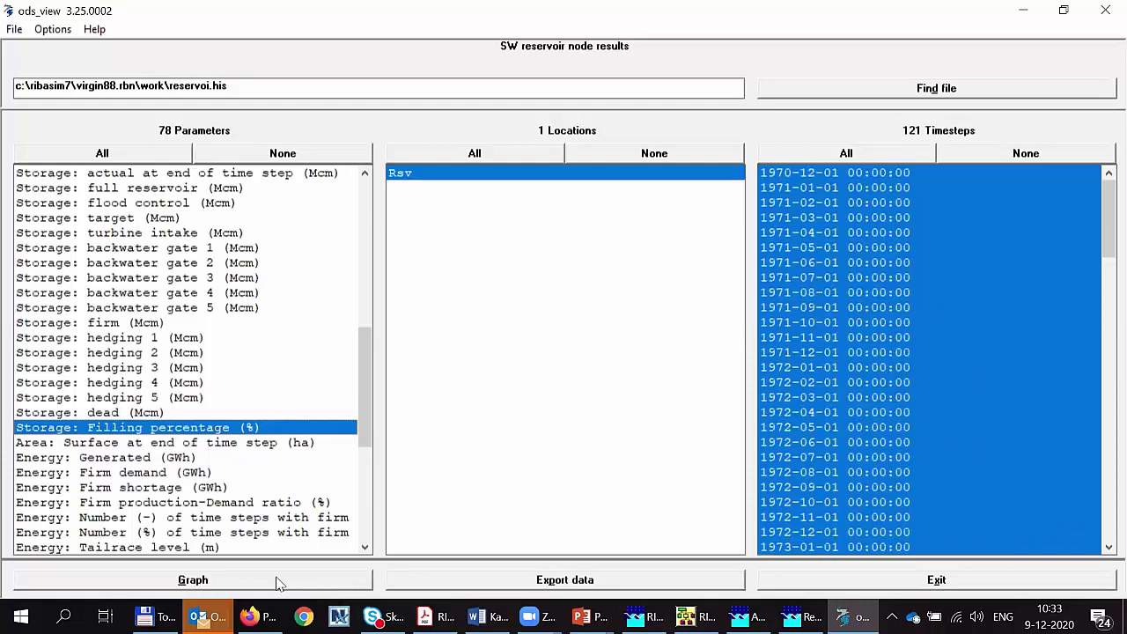
pyautogui.click(275, 582)
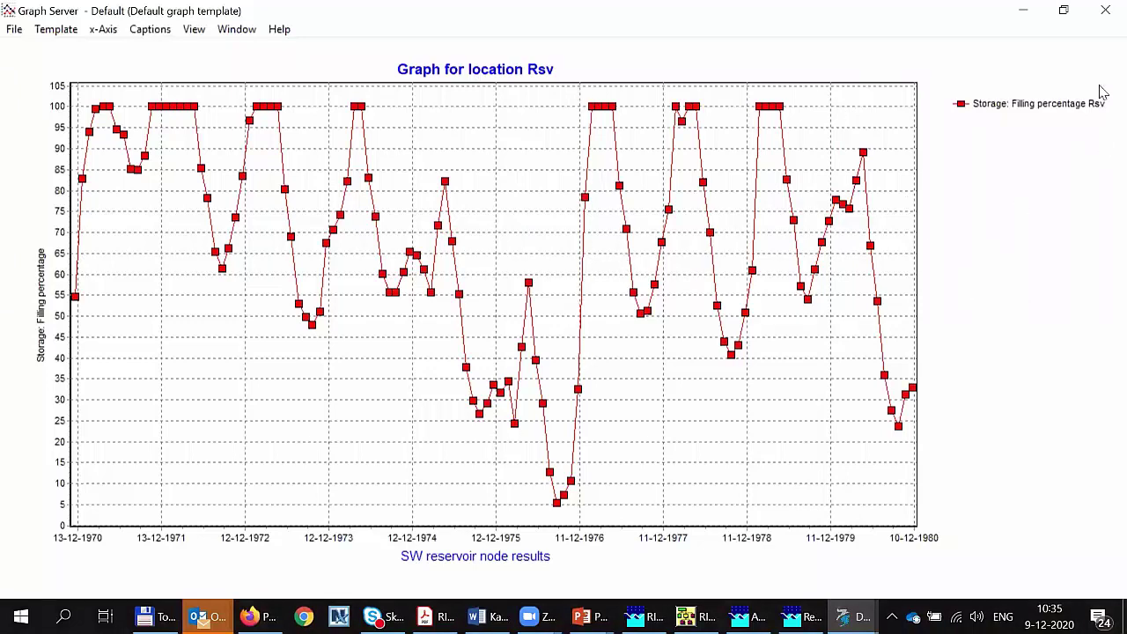
# Close the reservoir filling graph, the reservoir chart results, and the analysis of basin simulation results.
pyautogui.click(1102, 12)
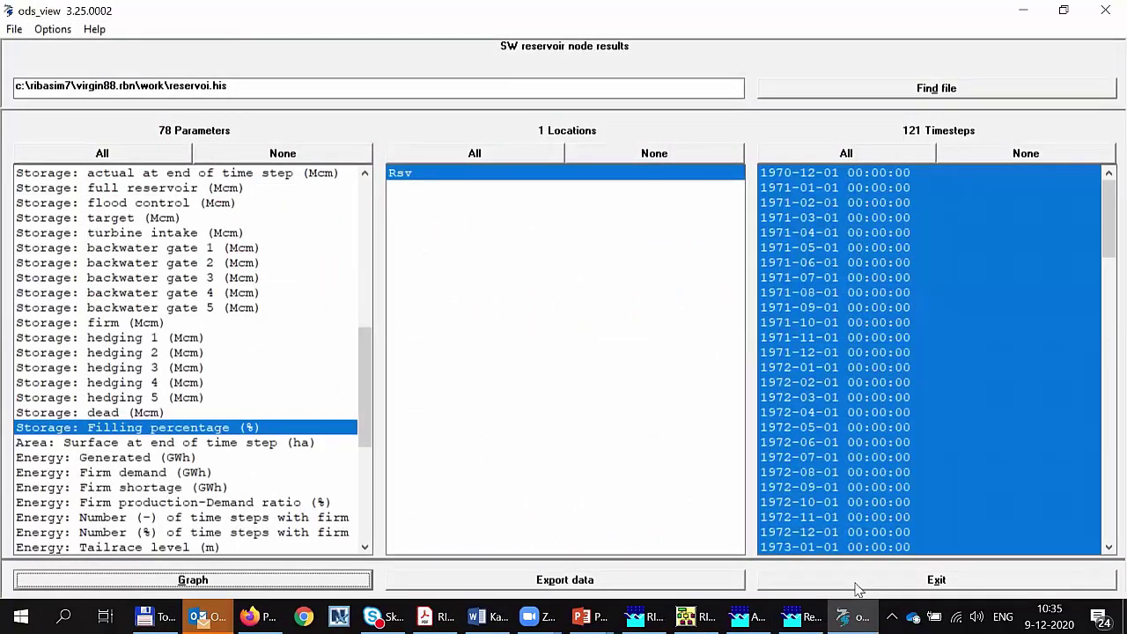
pyautogui.click(857, 585)
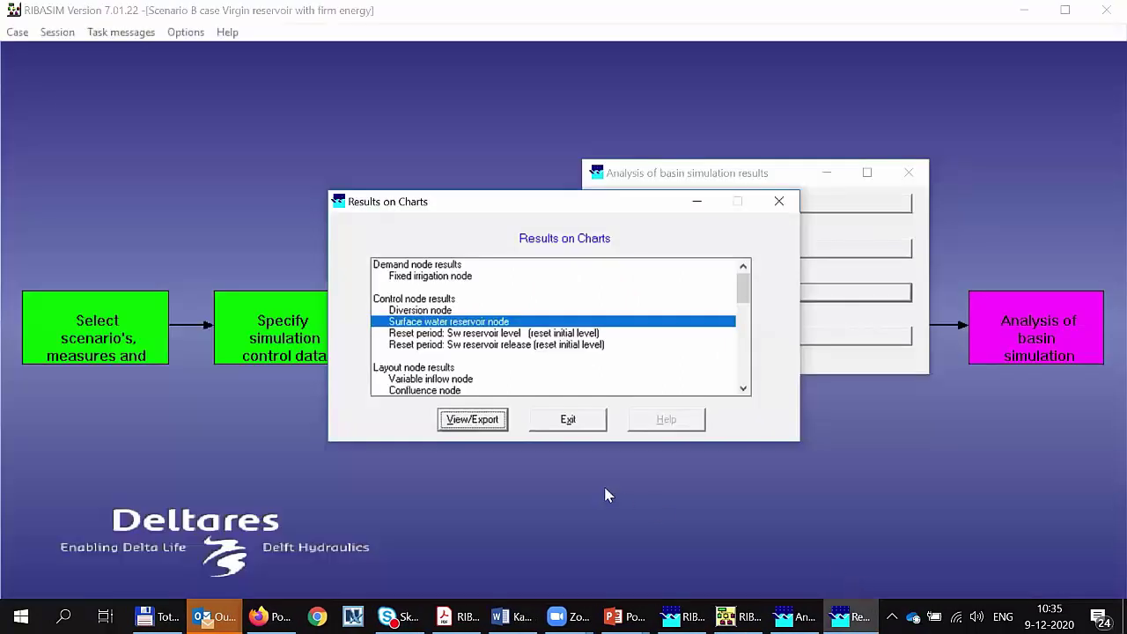
pyautogui.click(569, 422)
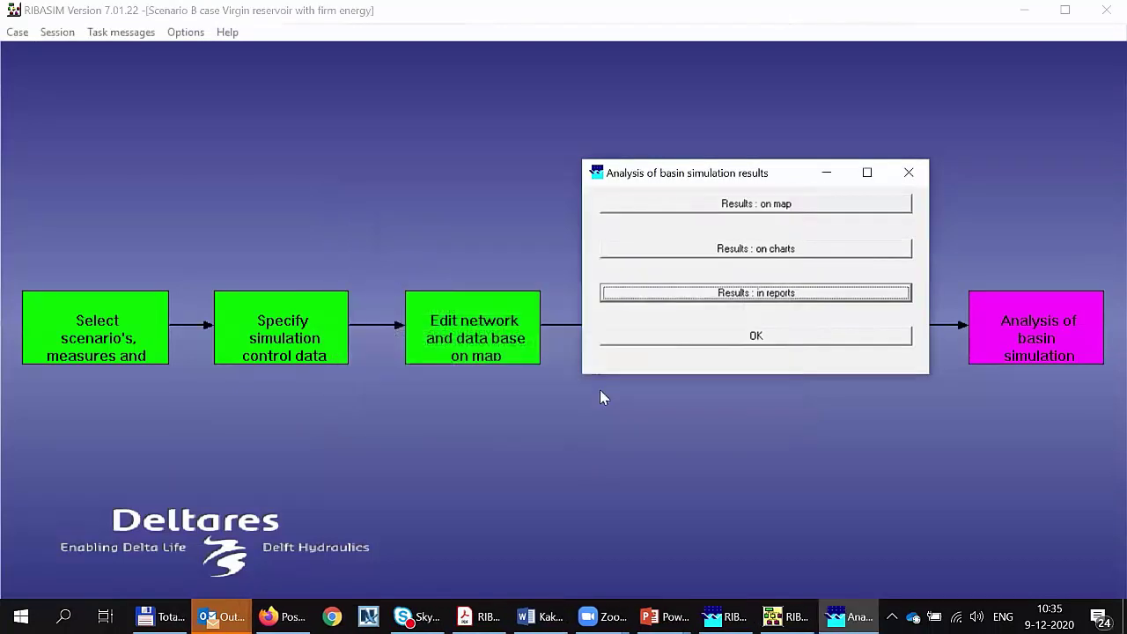
pyautogui.click(643, 340)
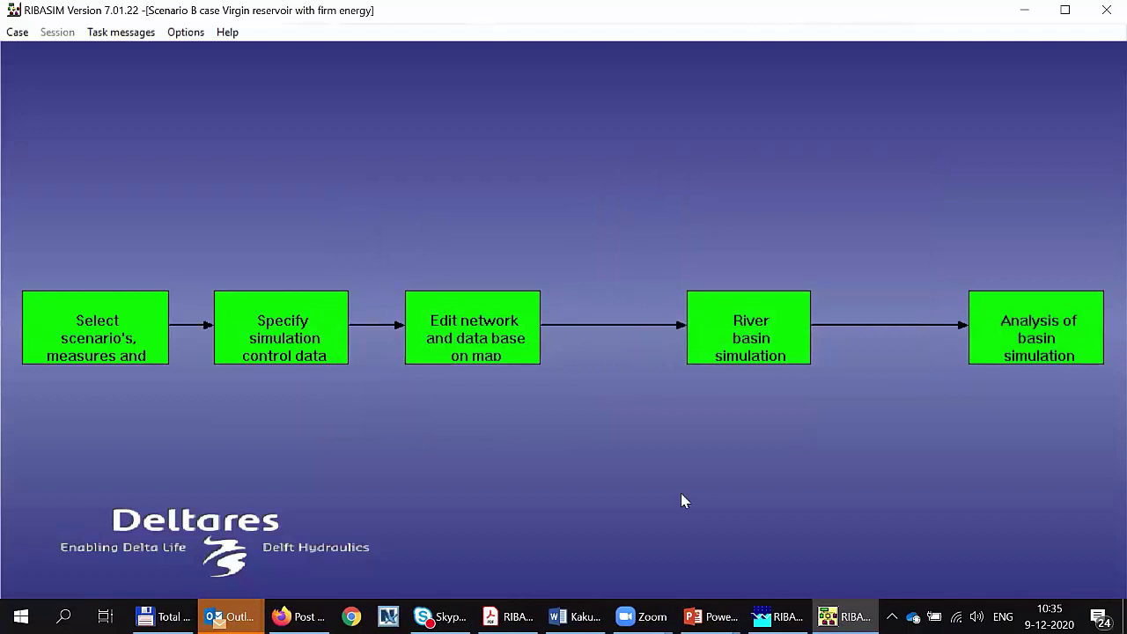
# Open the network and object data on the map and bring up the river basin simulation model data of reservoir Rsv.
pyautogui.click(474, 335)
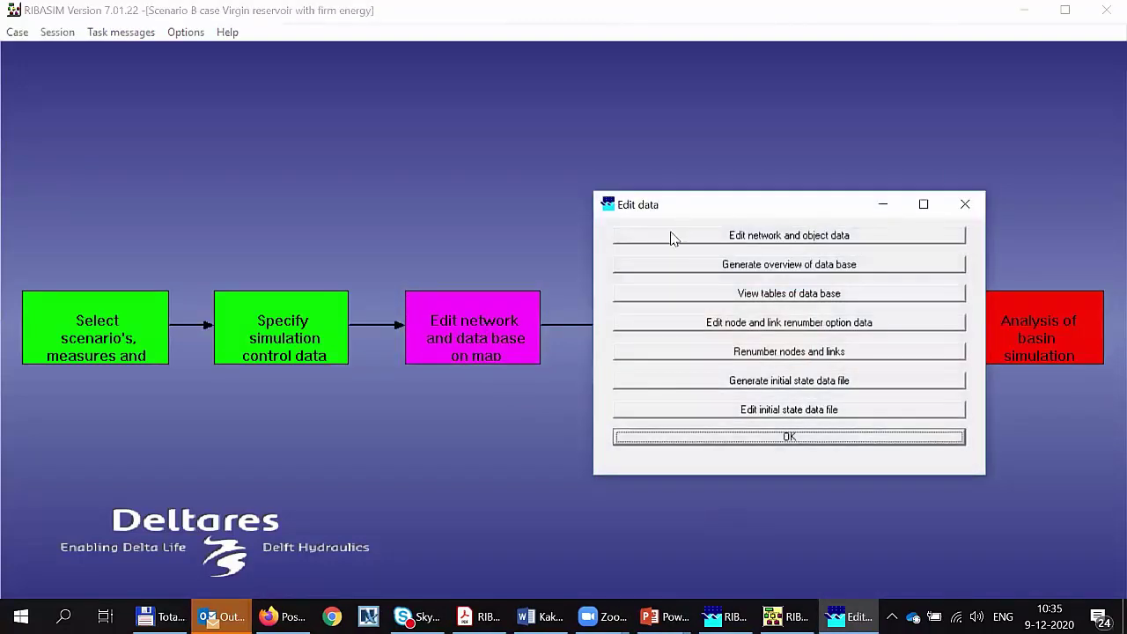
pyautogui.click(671, 236)
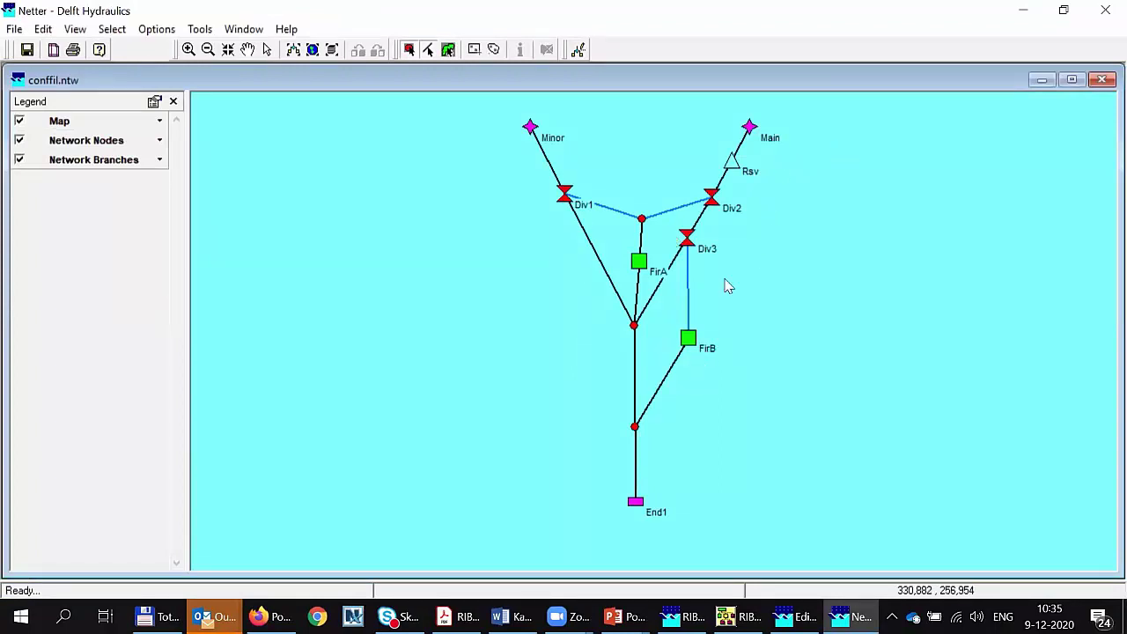
pyautogui.click(733, 167)
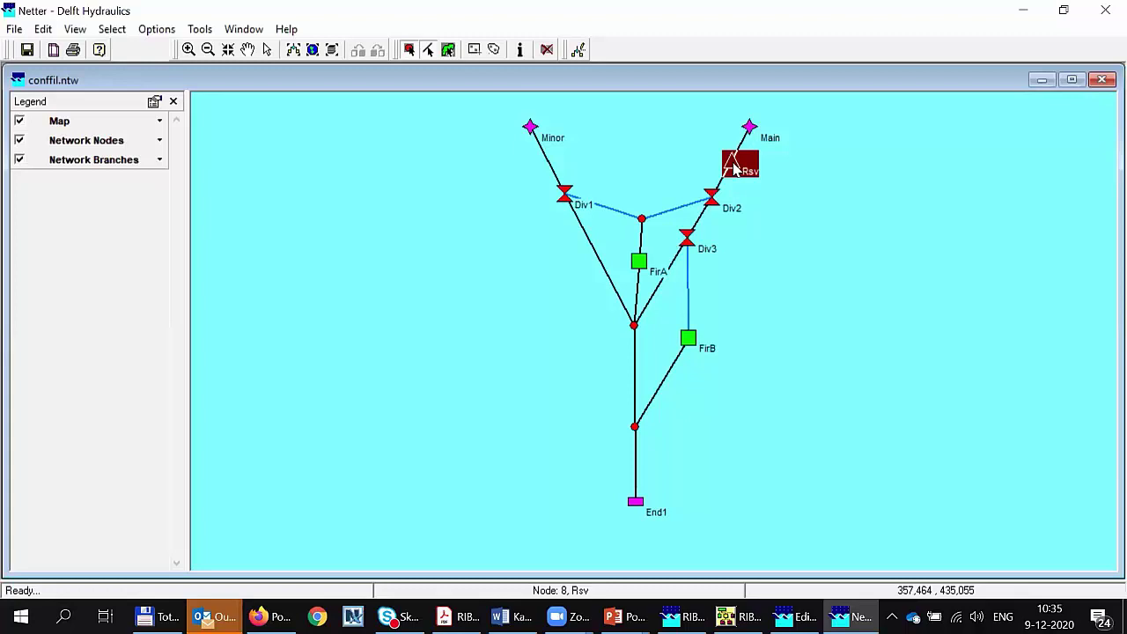
pyautogui.rightClick(733, 169)
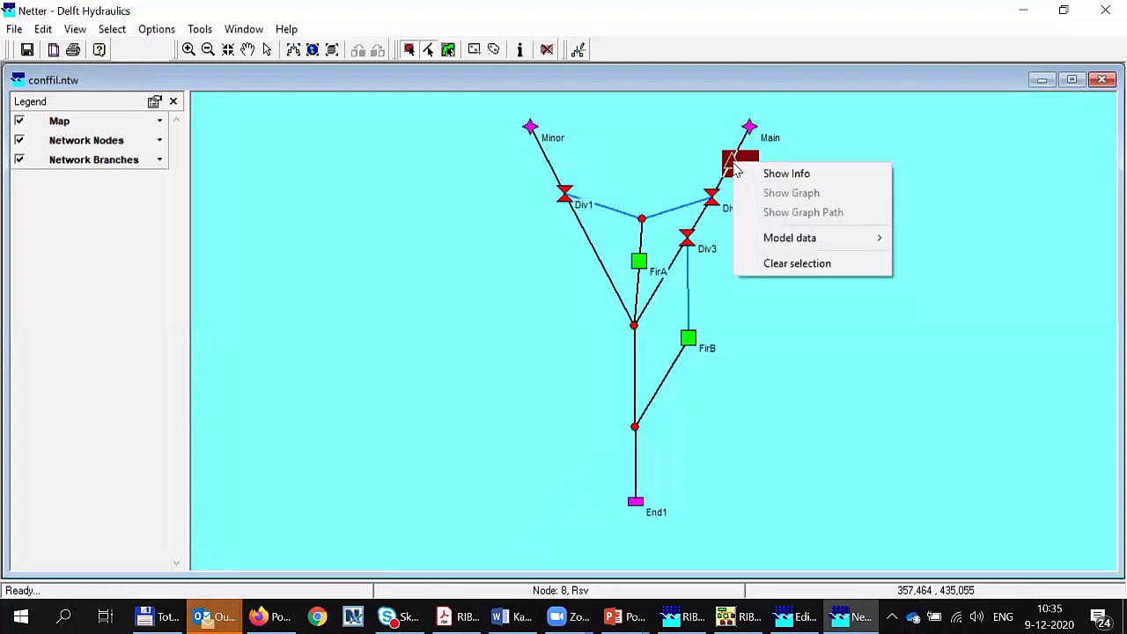
pyautogui.moveTo(762, 247)
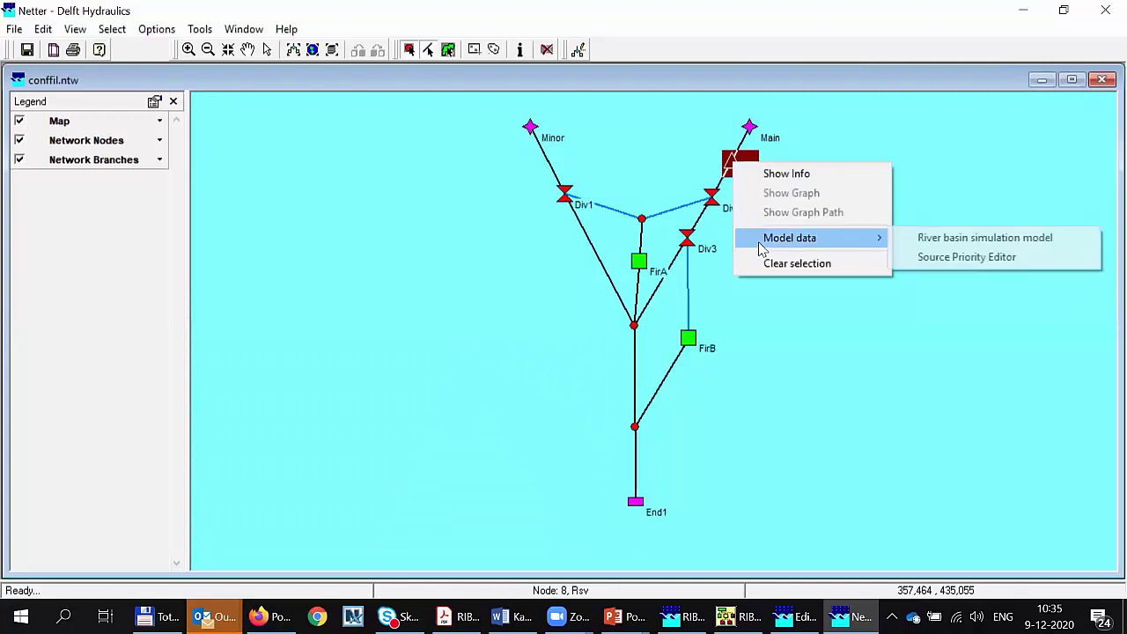
pyautogui.click(932, 238)
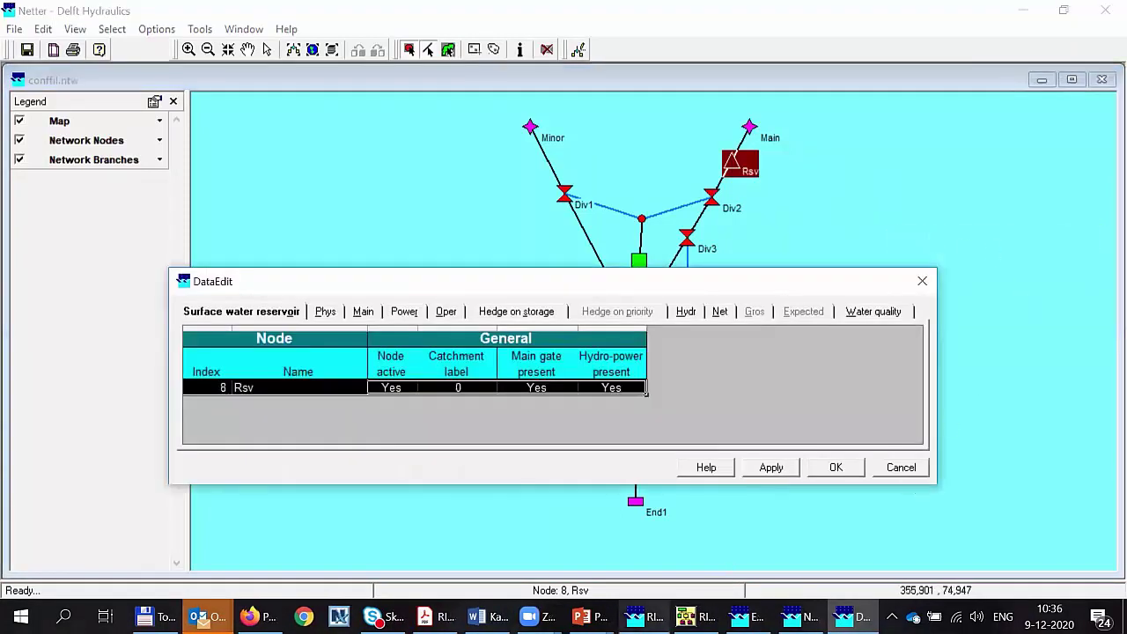
pyautogui.moveTo(588, 616)
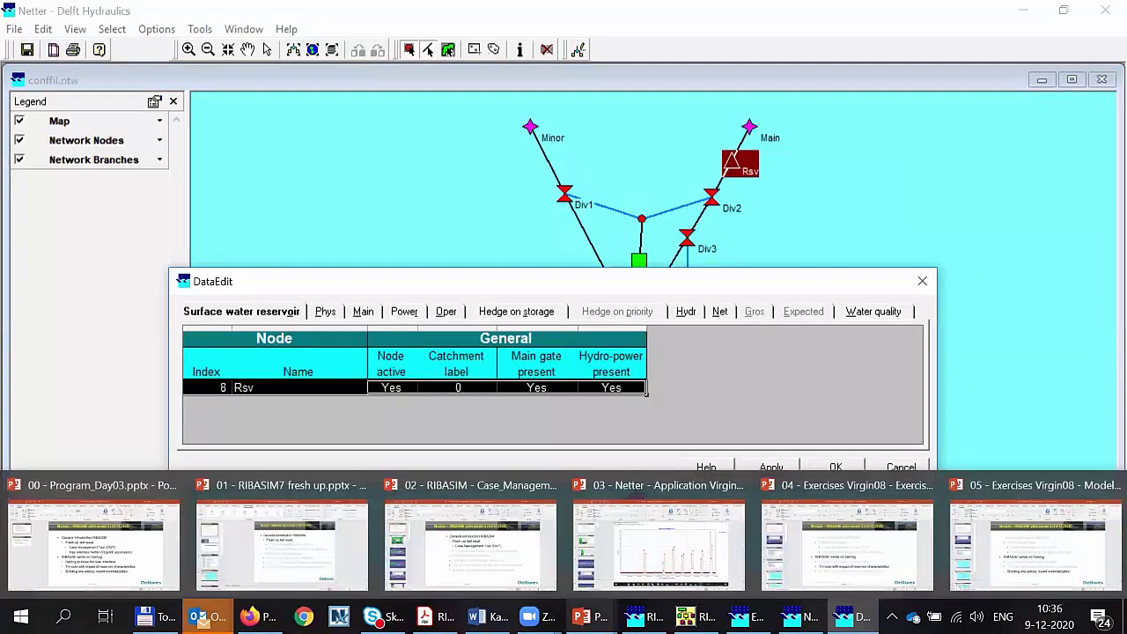
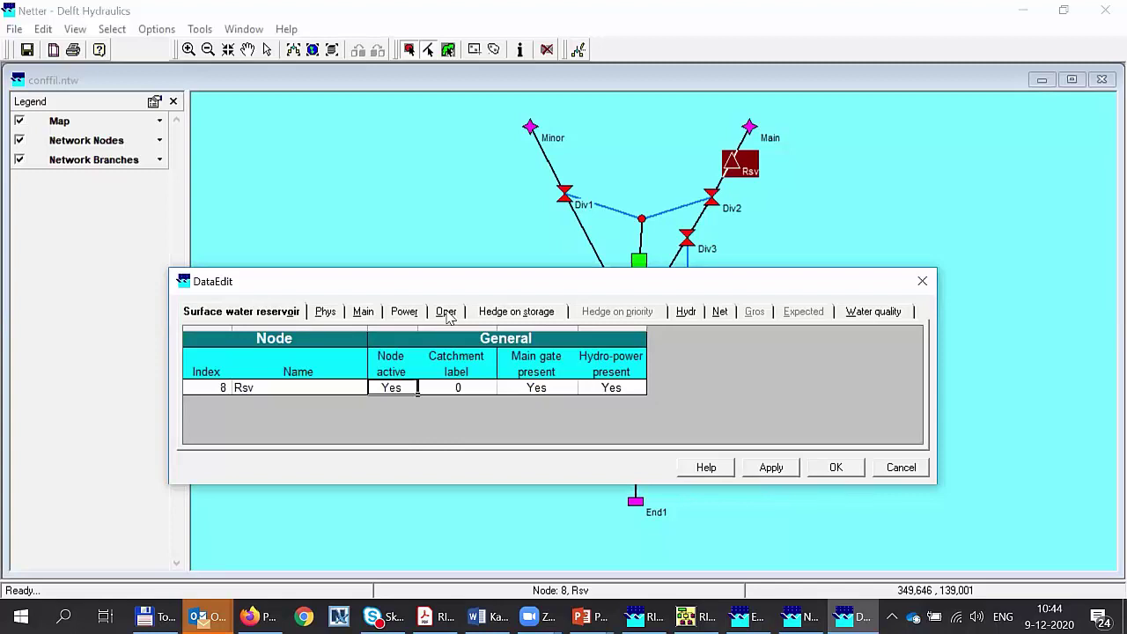
# Open the operation rules table in the operation rule curves and switches of reservoir Rsv.
pyautogui.click(446, 312)
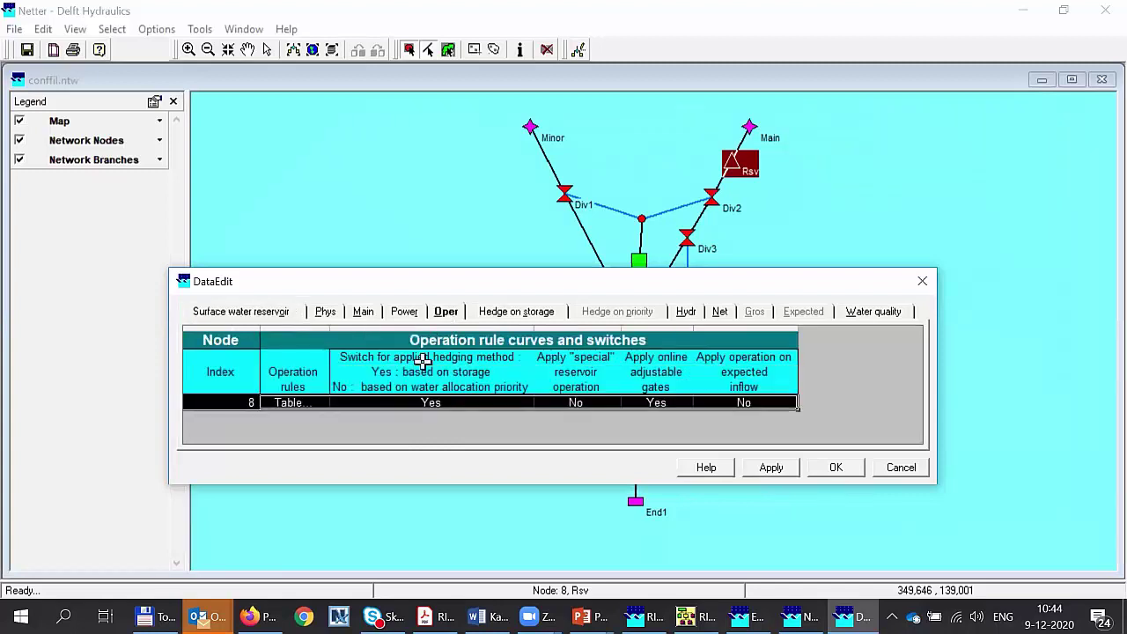
pyautogui.click(302, 402)
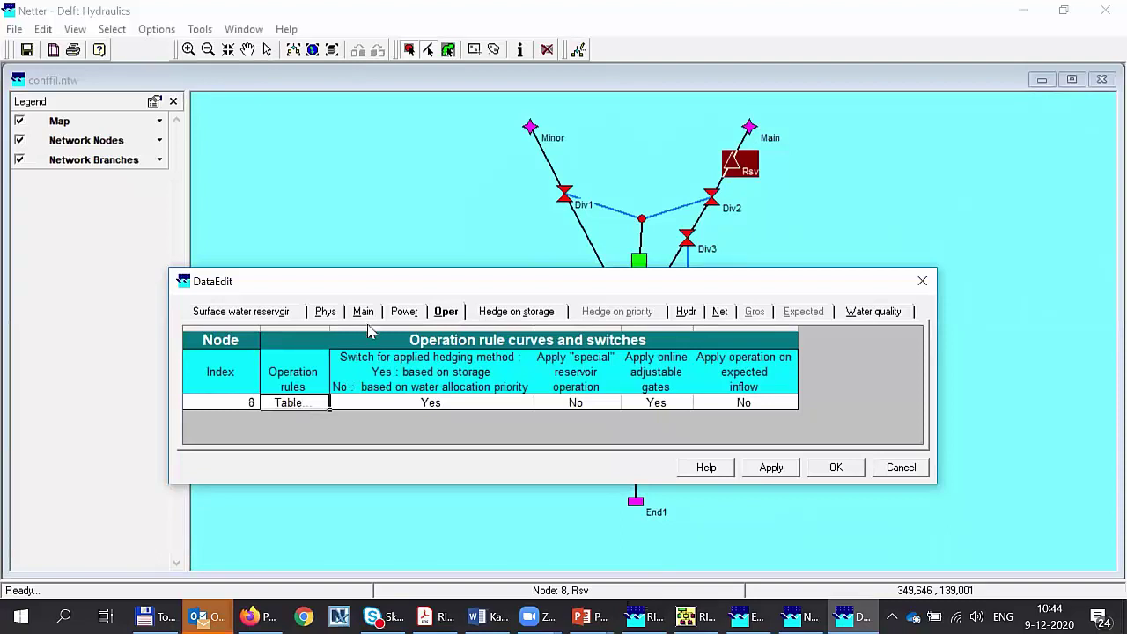
pyautogui.click(284, 402)
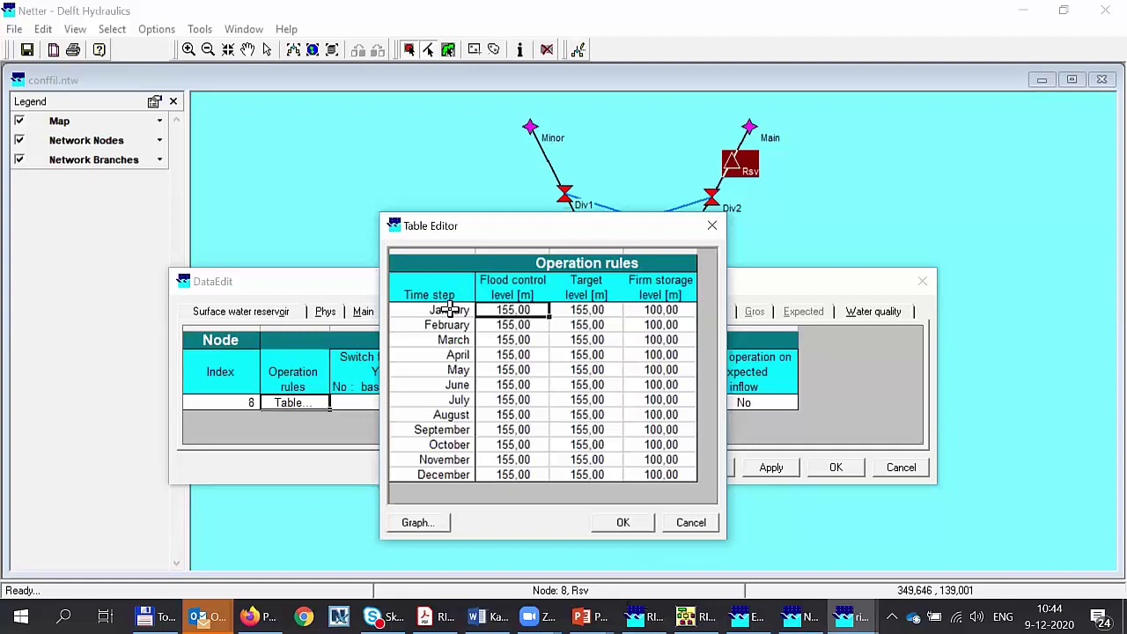
# Review the flood control levels month by month from January to December, and compare January's with its target level.
pyautogui.click(512, 325)
pyautogui.click(512, 354)
pyautogui.click(510, 370)
pyautogui.click(511, 385)
pyautogui.click(510, 415)
pyautogui.click(510, 429)
pyautogui.click(505, 445)
pyautogui.click(503, 458)
pyautogui.click(498, 473)
pyautogui.click(507, 309)
pyautogui.click(511, 325)
pyautogui.click(509, 339)
pyautogui.click(507, 355)
pyautogui.click(505, 369)
pyautogui.click(505, 384)
pyautogui.click(506, 400)
pyautogui.click(506, 415)
pyautogui.click(506, 430)
pyautogui.click(507, 445)
pyautogui.click(507, 456)
pyautogui.click(507, 473)
pyautogui.click(511, 311)
pyautogui.click(566, 309)
pyautogui.click(528, 309)
pyautogui.click(577, 309)
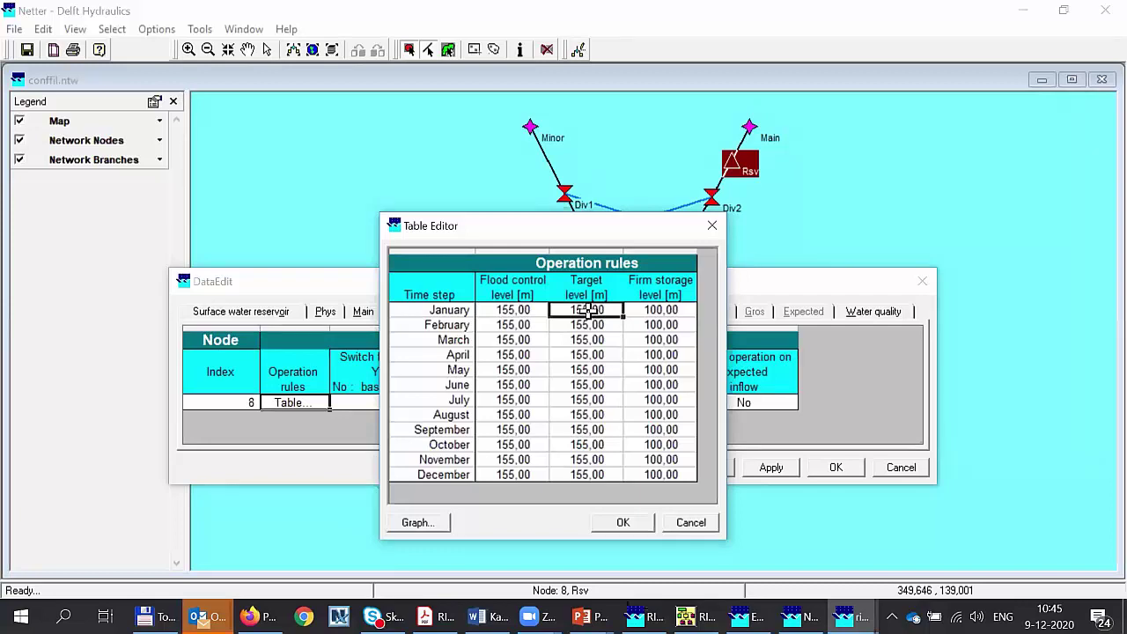
# Examine the firm storage levels of the first months, moving the operation rules table aside from the reservoir data.
pyautogui.click(655, 309)
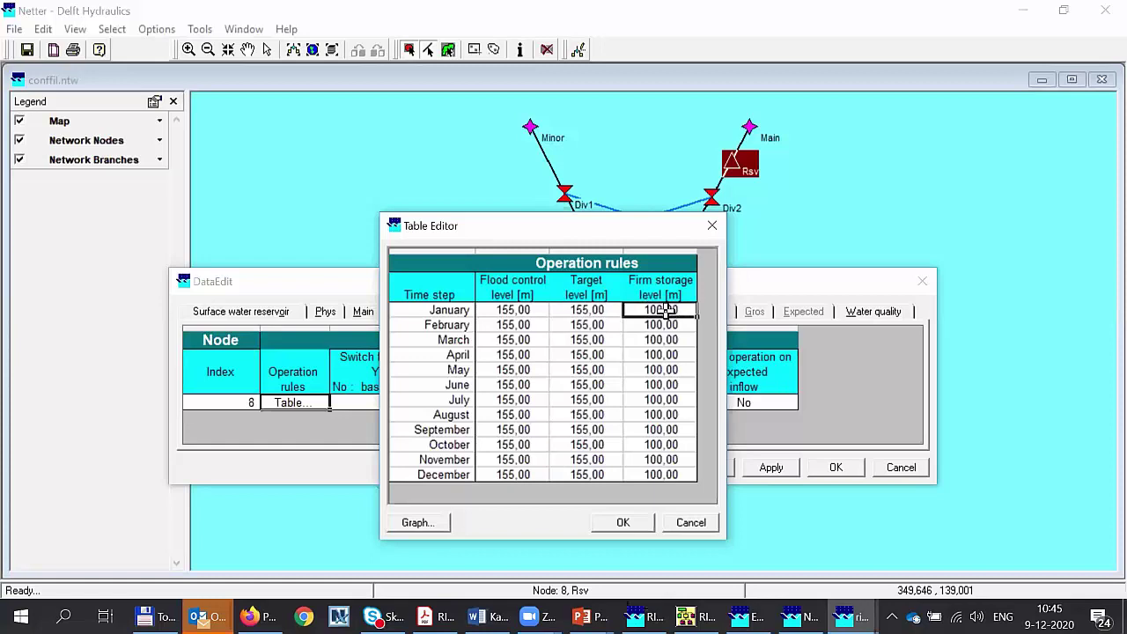
pyautogui.click(662, 324)
pyautogui.click(660, 309)
pyautogui.click(660, 324)
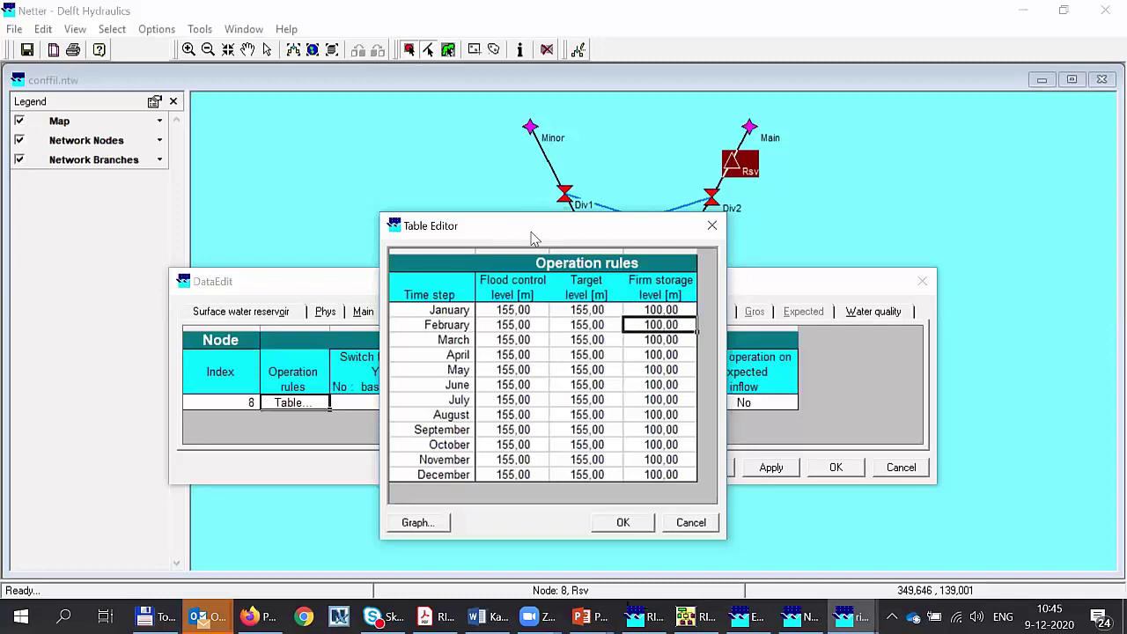
pyautogui.moveTo(534, 234); pyautogui.dragTo(710, 210)
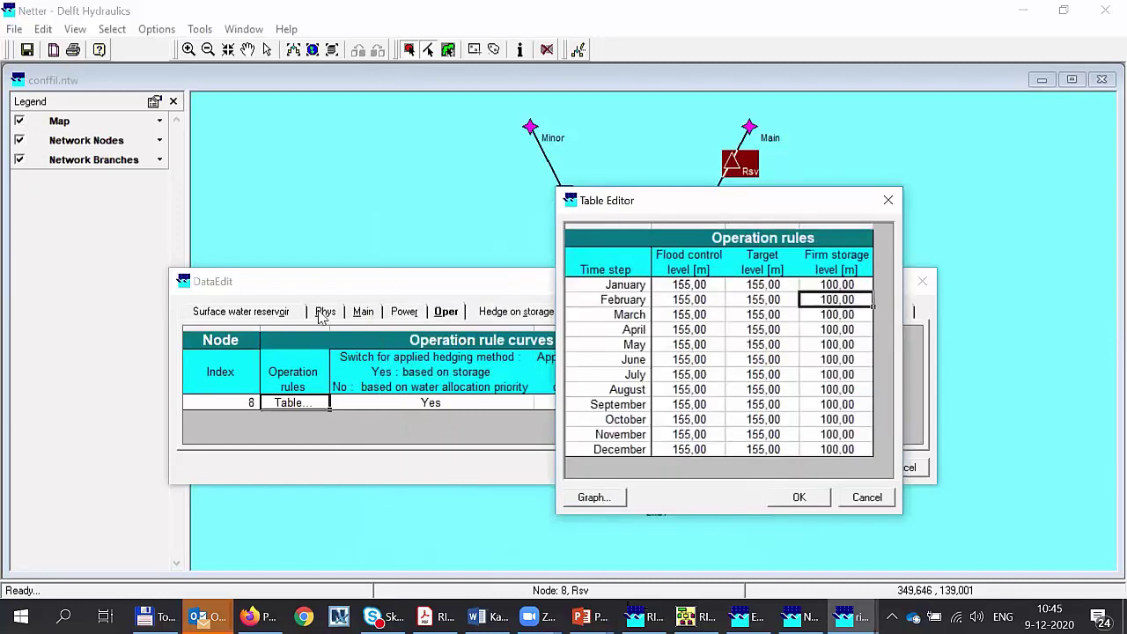
pyautogui.click(827, 315)
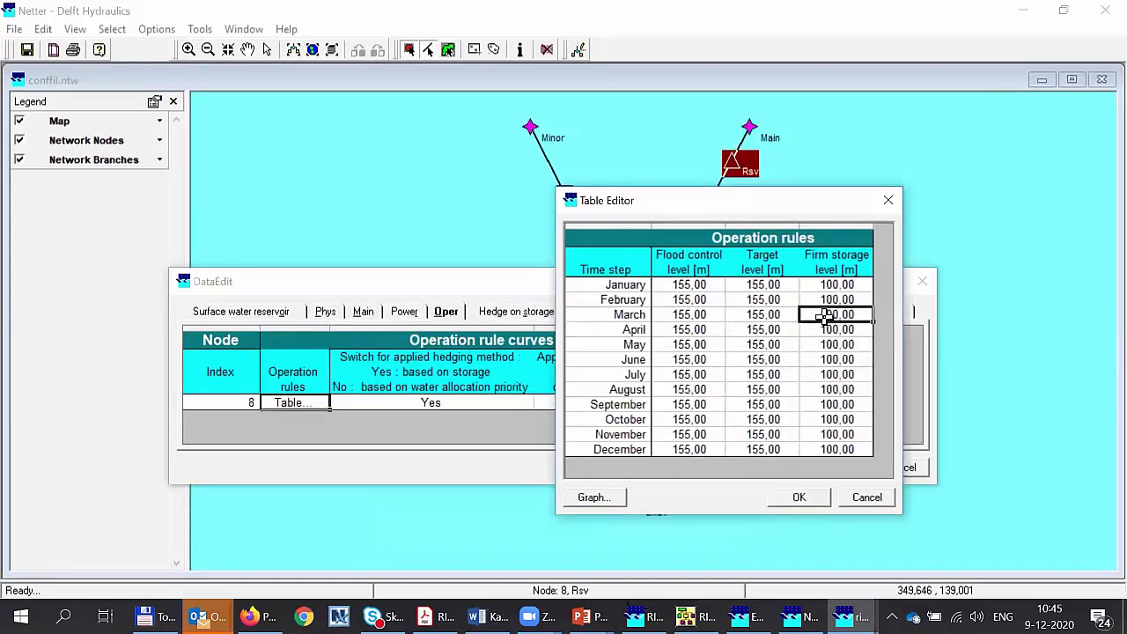
pyautogui.click(824, 287)
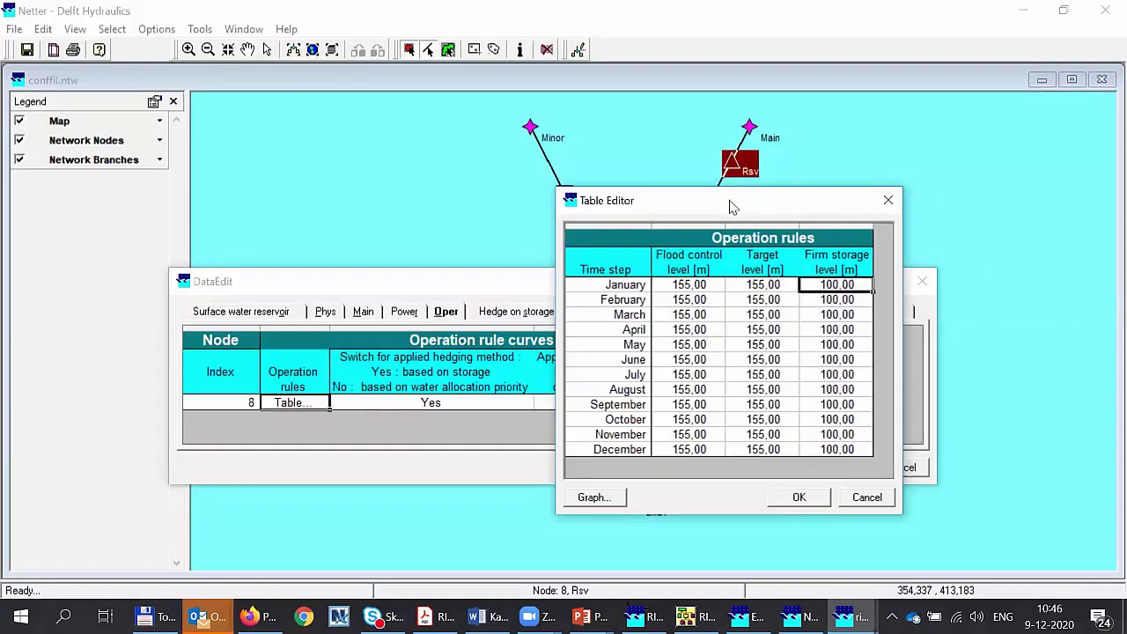
pyautogui.click(578, 105)
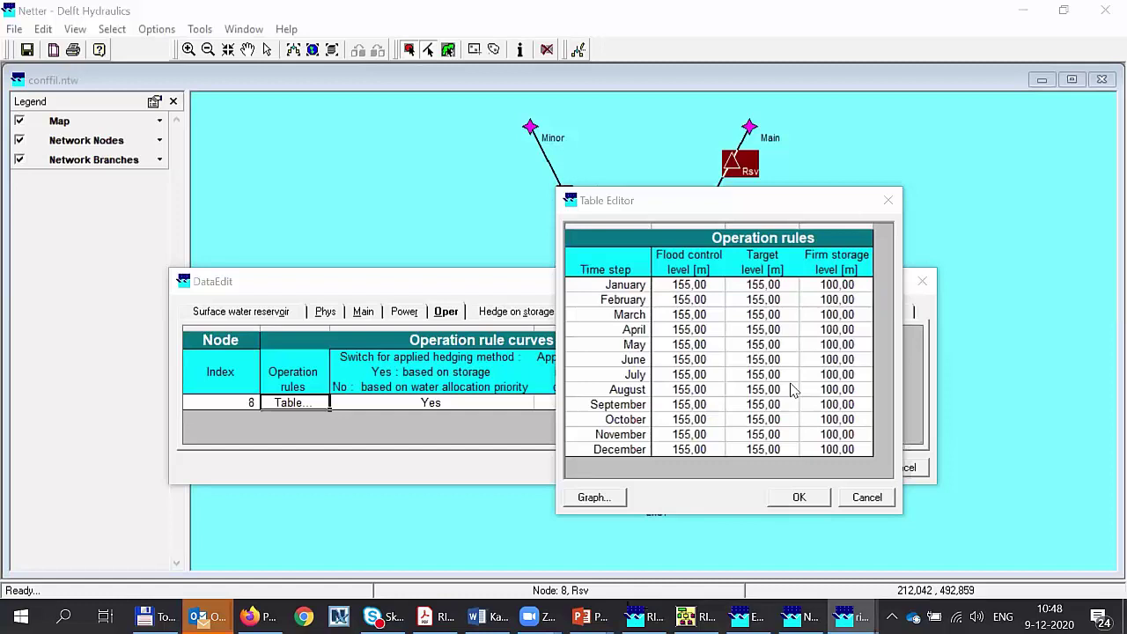
# Set the firm storage level to 150 m for January and fill it down through December.
pyautogui.click(775, 202)
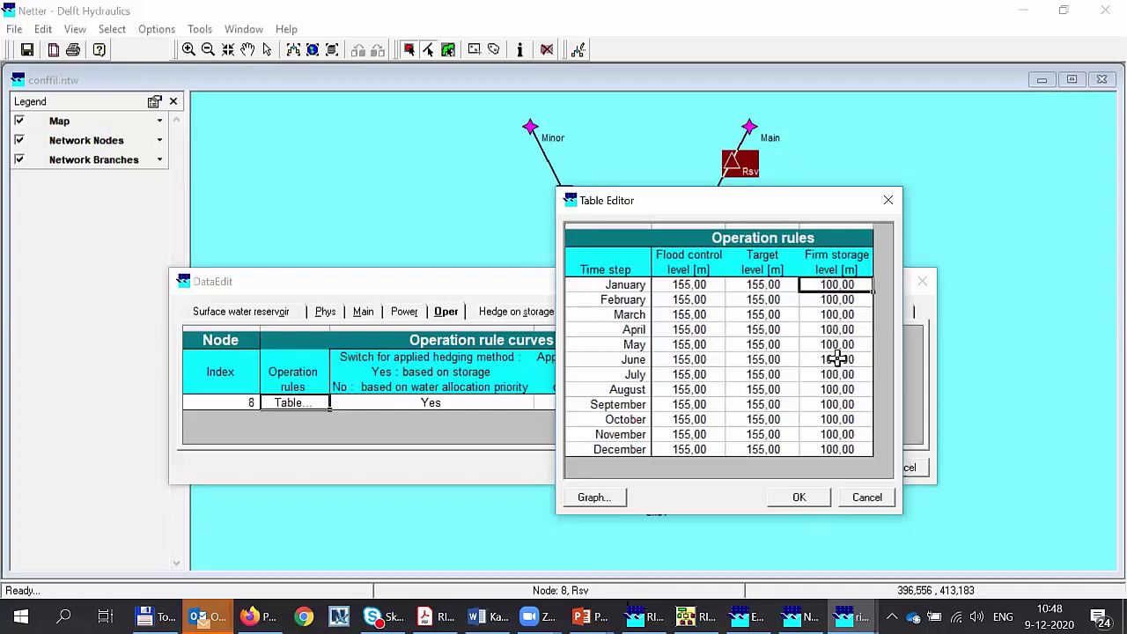
pyautogui.write('150')
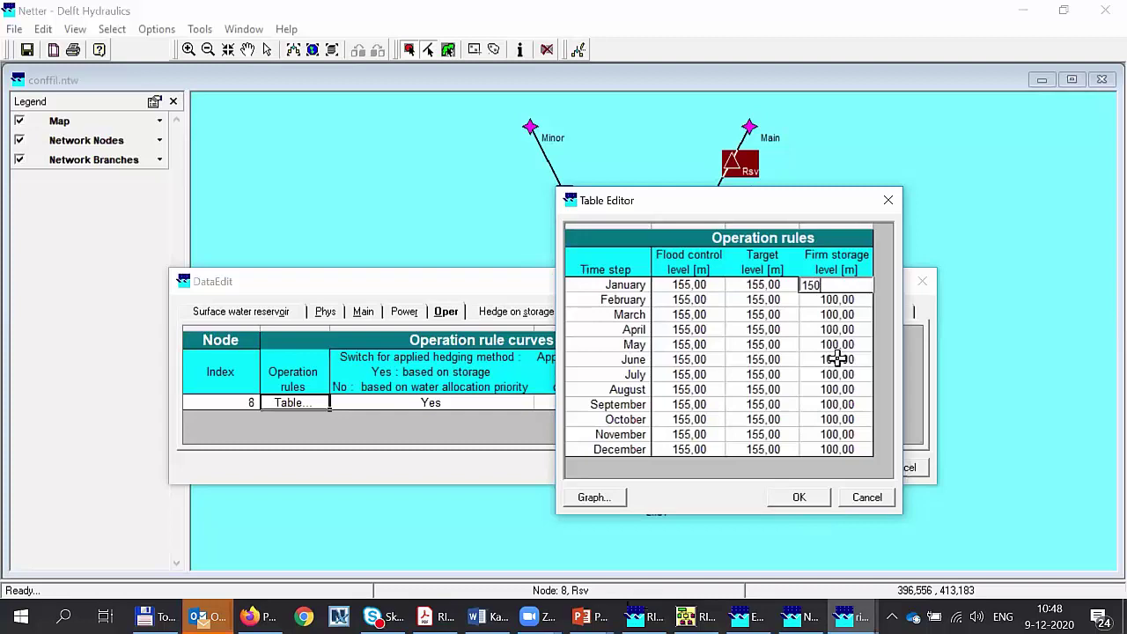
pyautogui.press('Return')
pyautogui.click(818, 280)
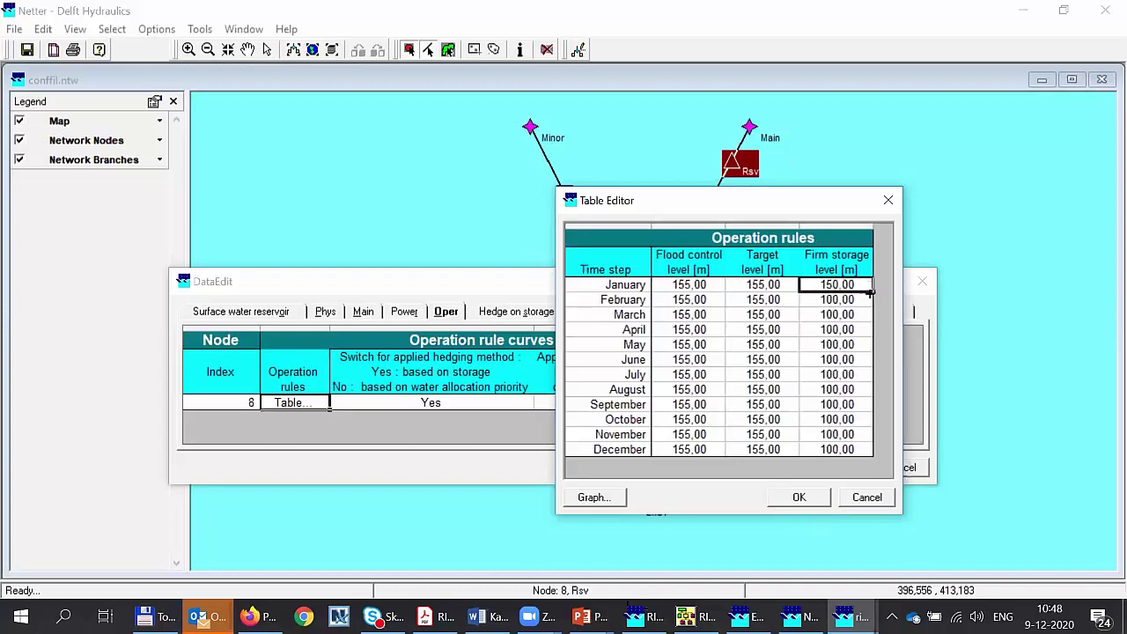
pyautogui.moveTo(869, 297); pyautogui.dragTo(836, 459)
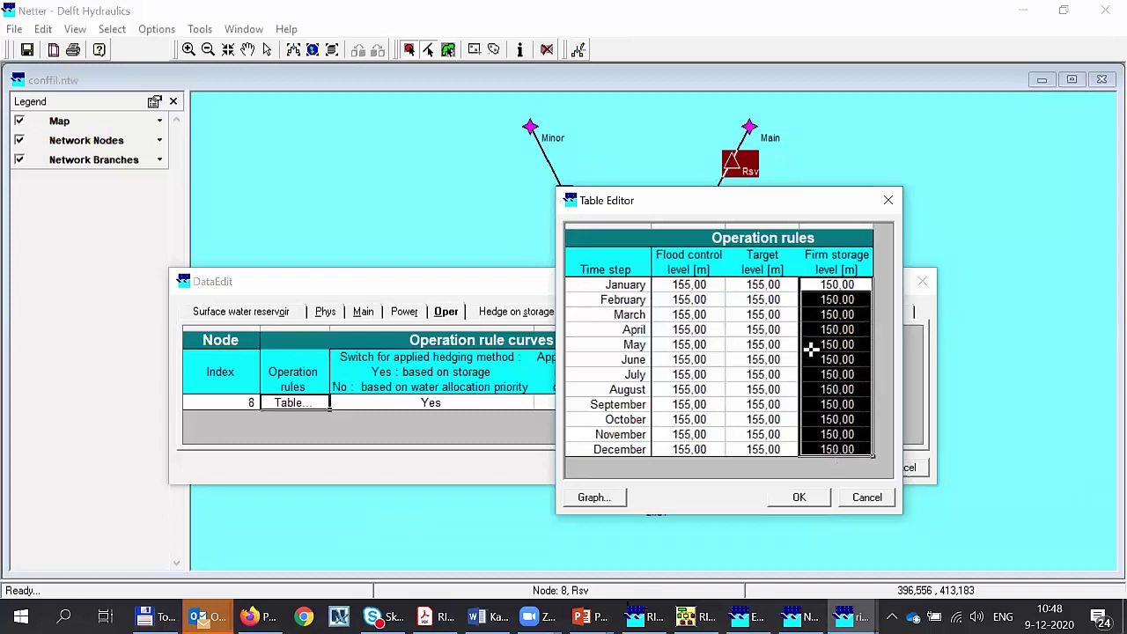
# Repeat the fill of January's 150 m firm storage level down the column to December.
pyautogui.click(847, 287)
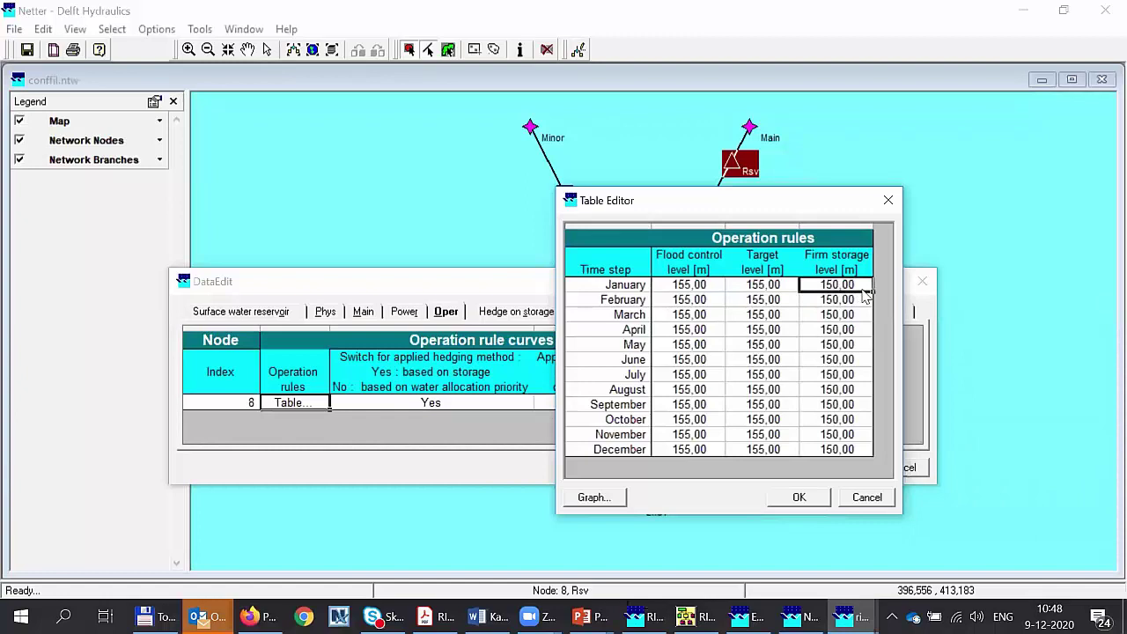
pyautogui.moveTo(872, 287); pyautogui.dragTo(867, 457)
pyautogui.click(840, 328)
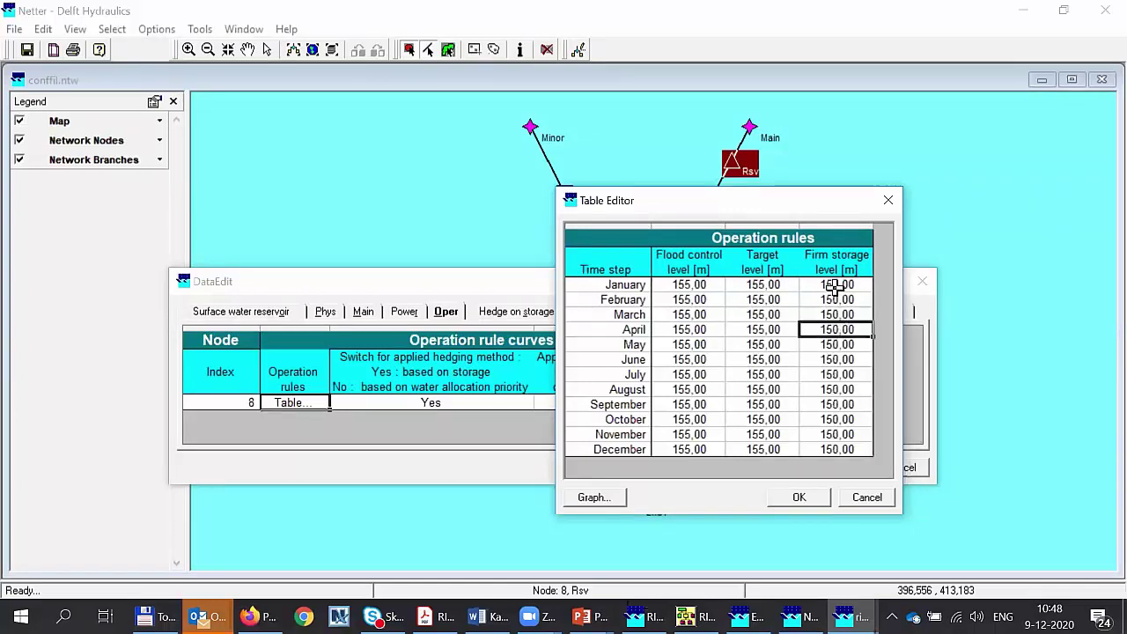
pyautogui.click(811, 283)
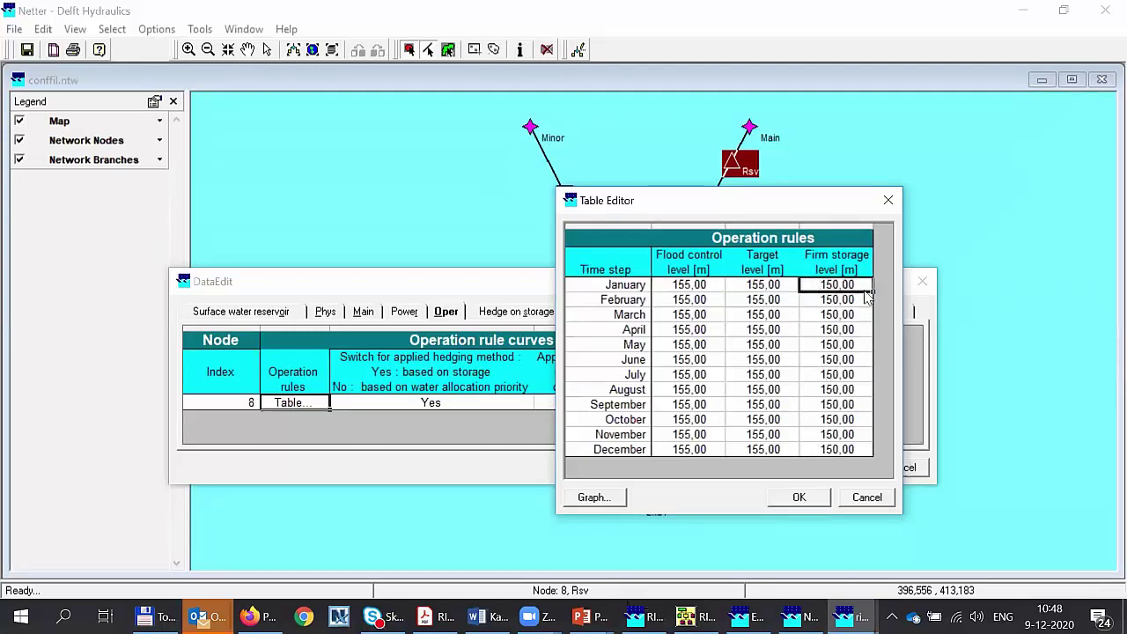
pyautogui.moveTo(869, 304); pyautogui.dragTo(836, 449)
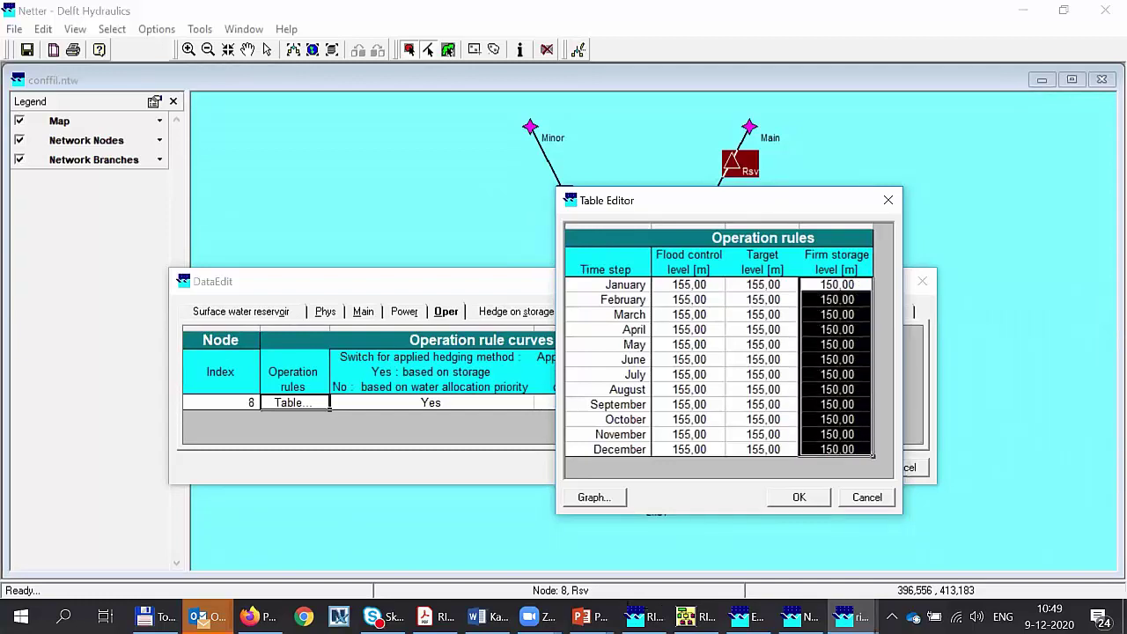
pyautogui.click(840, 342)
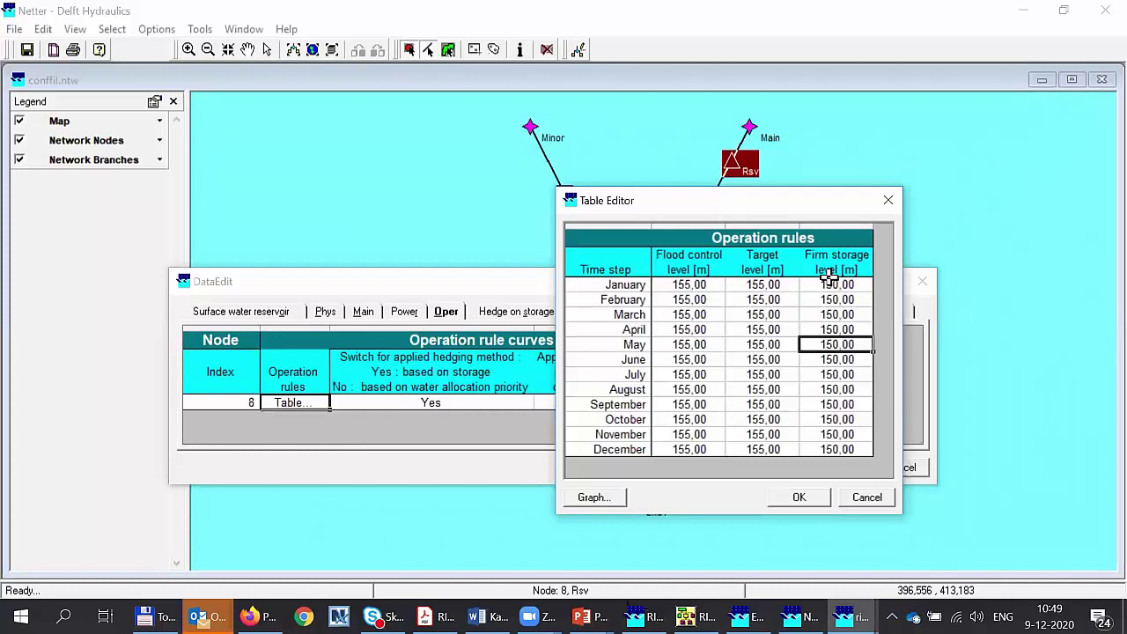
# Accept the operation rules and the reservoir data of Rsv, and exit the network map editor.
pyautogui.click(796, 500)
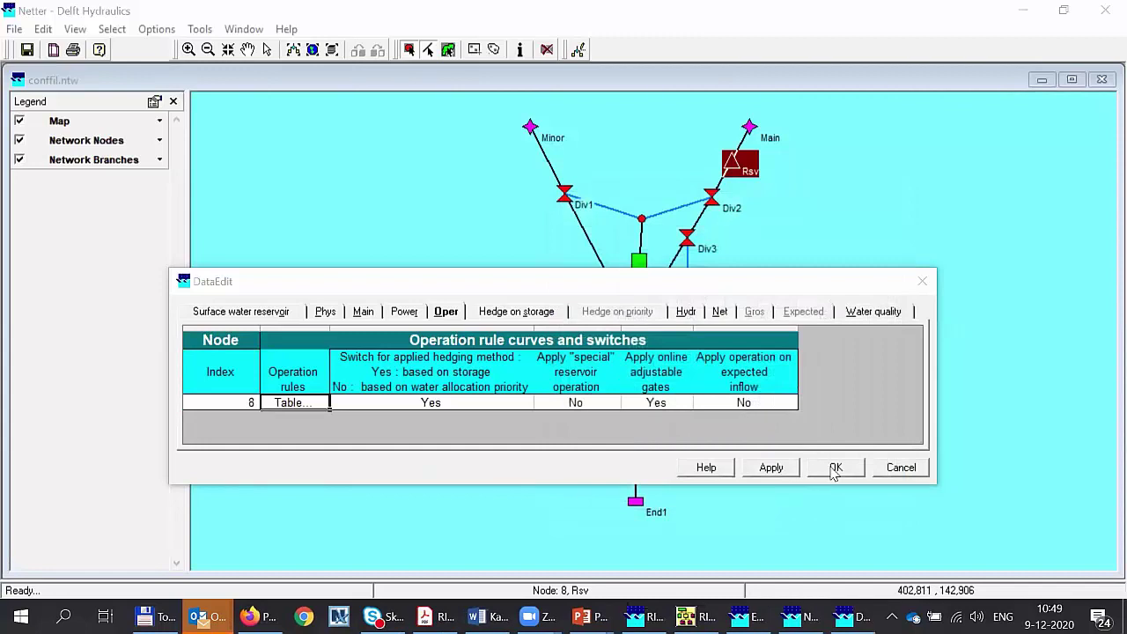
pyautogui.click(835, 468)
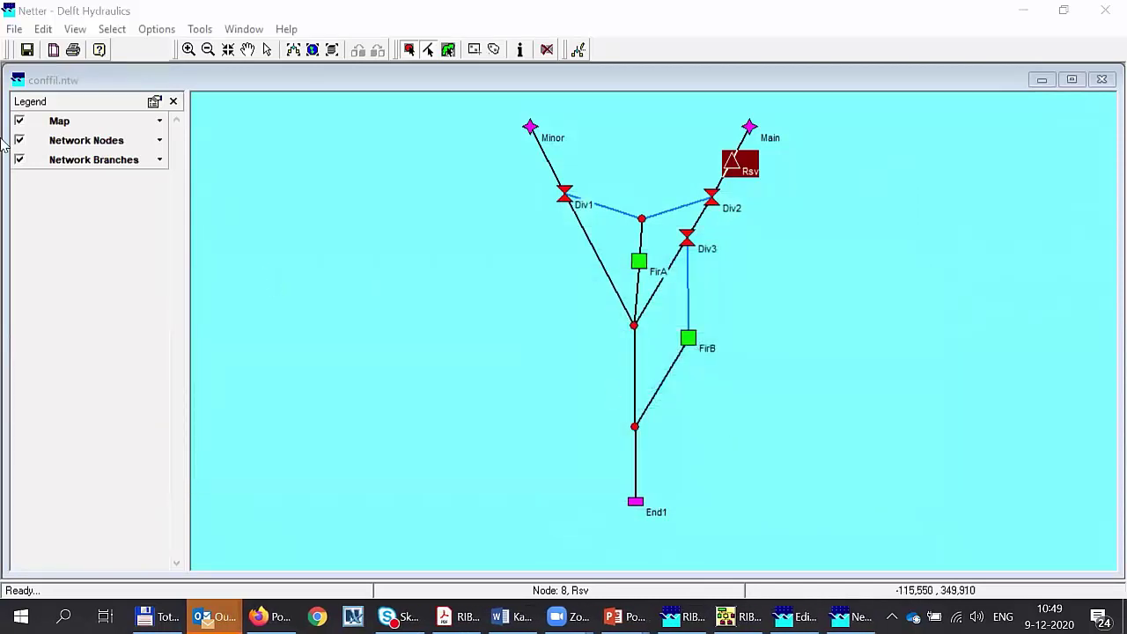
pyautogui.click(14, 29)
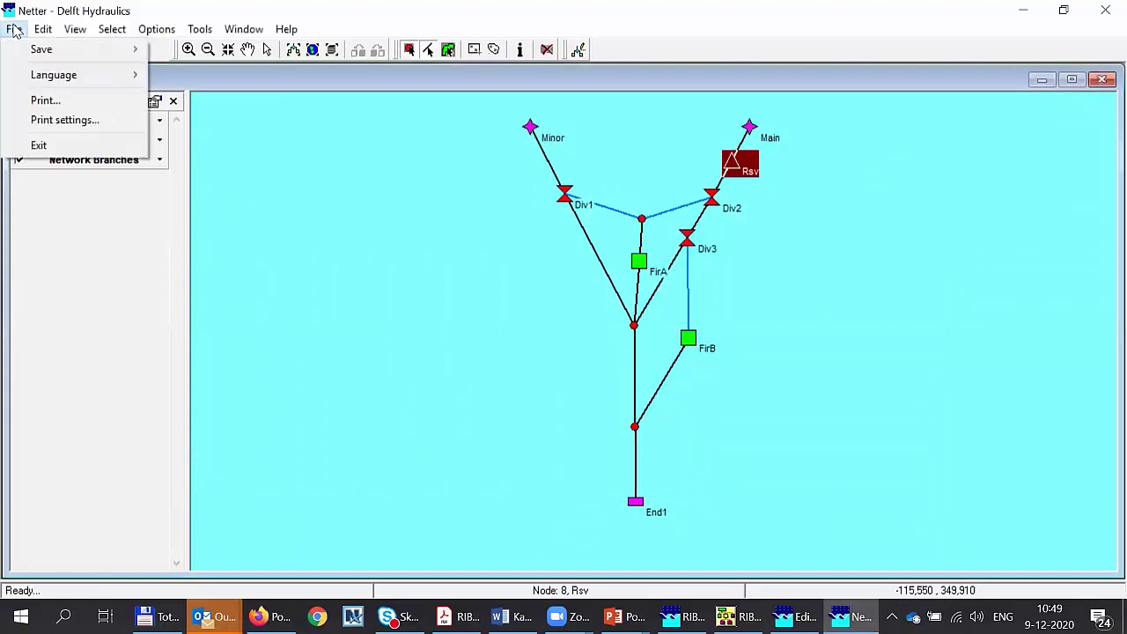
pyautogui.click(39, 146)
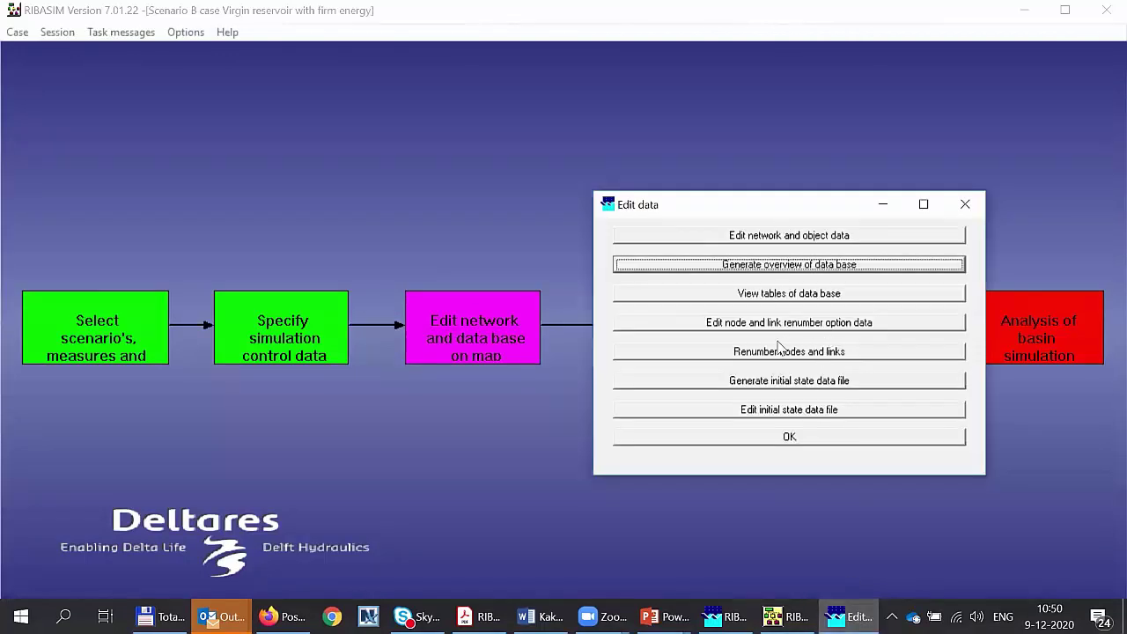
# Finish the data editing, run the river basin simulation and open its results on charts.
pyautogui.click(771, 440)
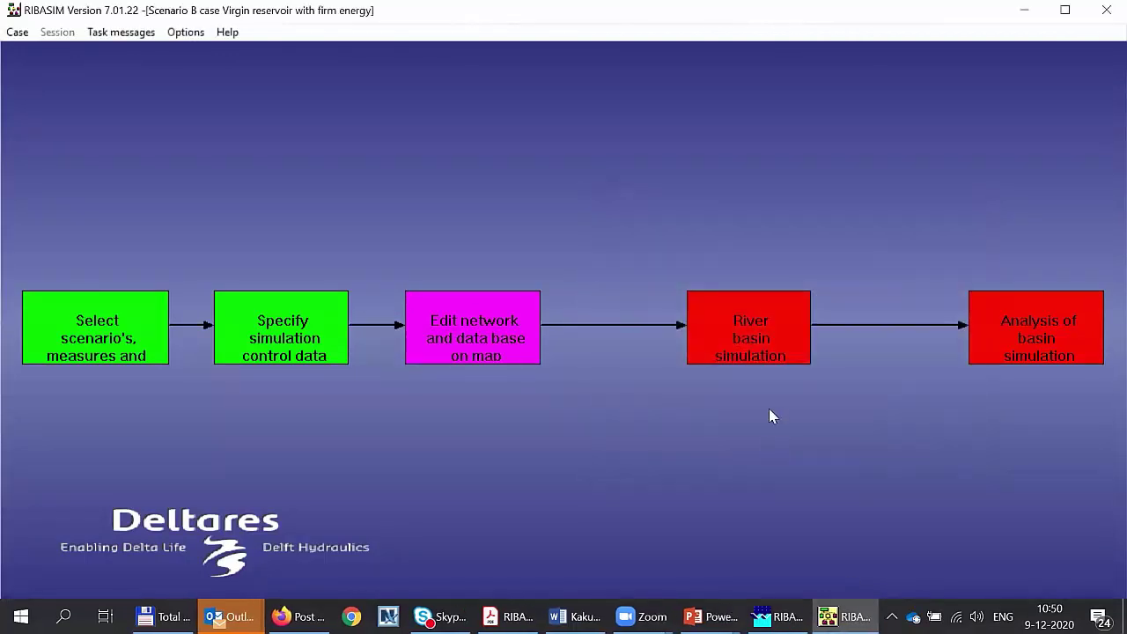
pyautogui.click(759, 351)
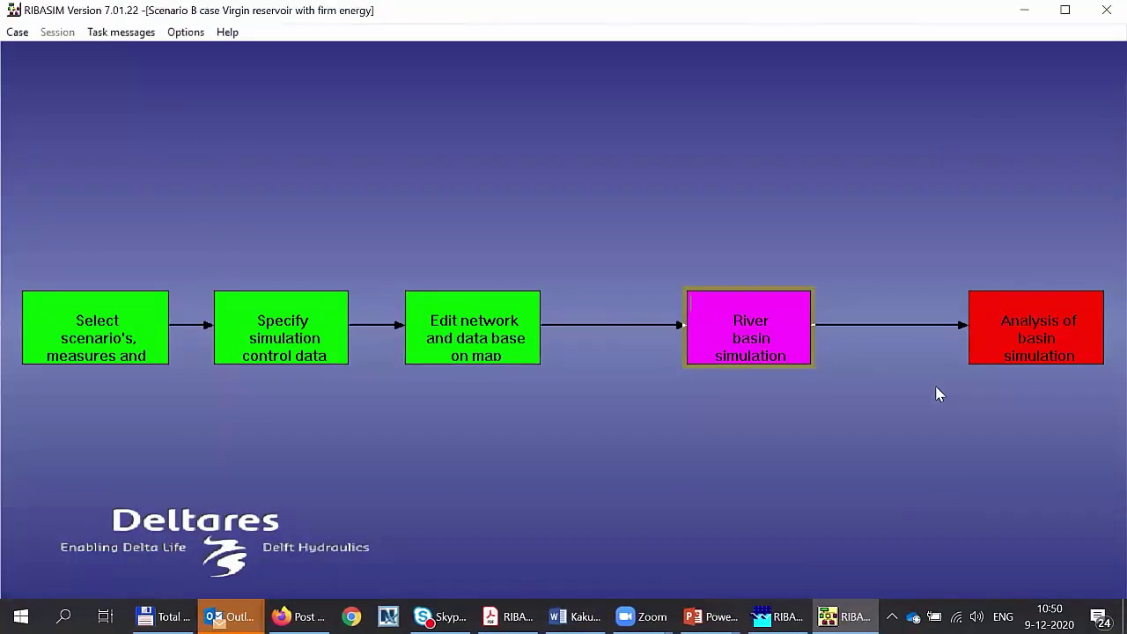
pyautogui.click(1022, 345)
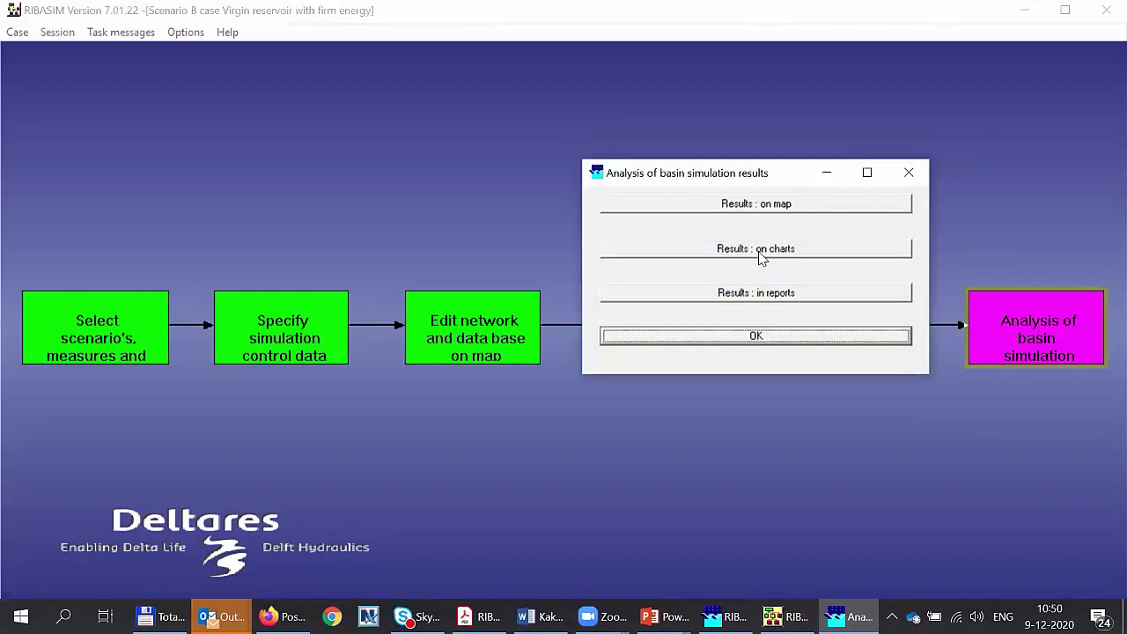
pyautogui.click(761, 255)
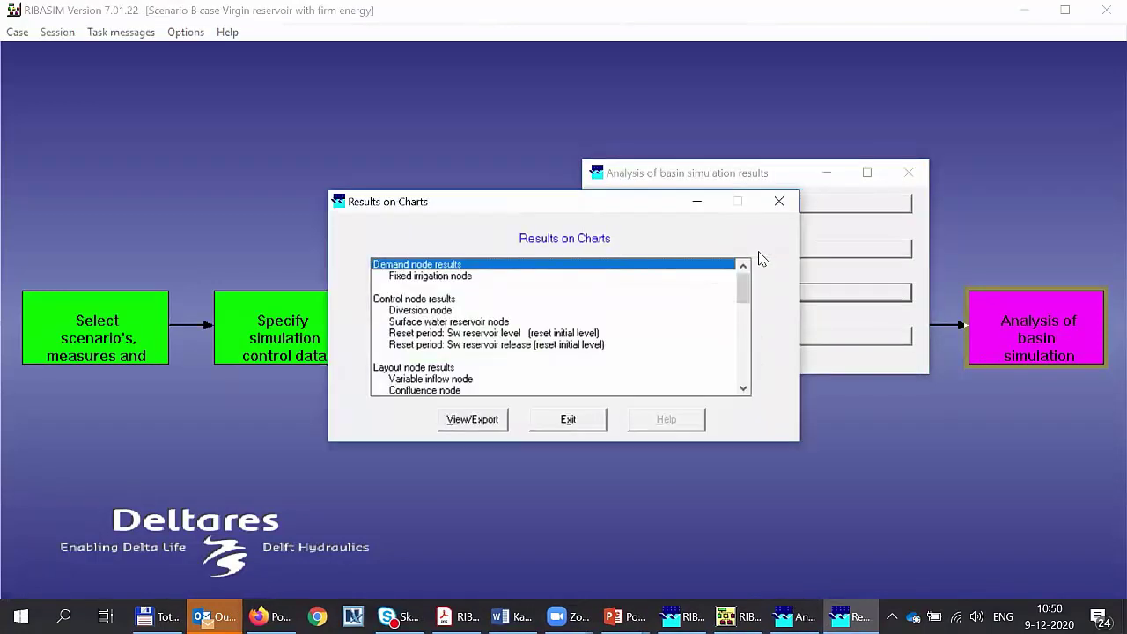
# Graph the supply-demand ratio of fixed irrigation nodes FirA and FirB over all timesteps, and close the irrigation results.
pyautogui.click(447, 276)
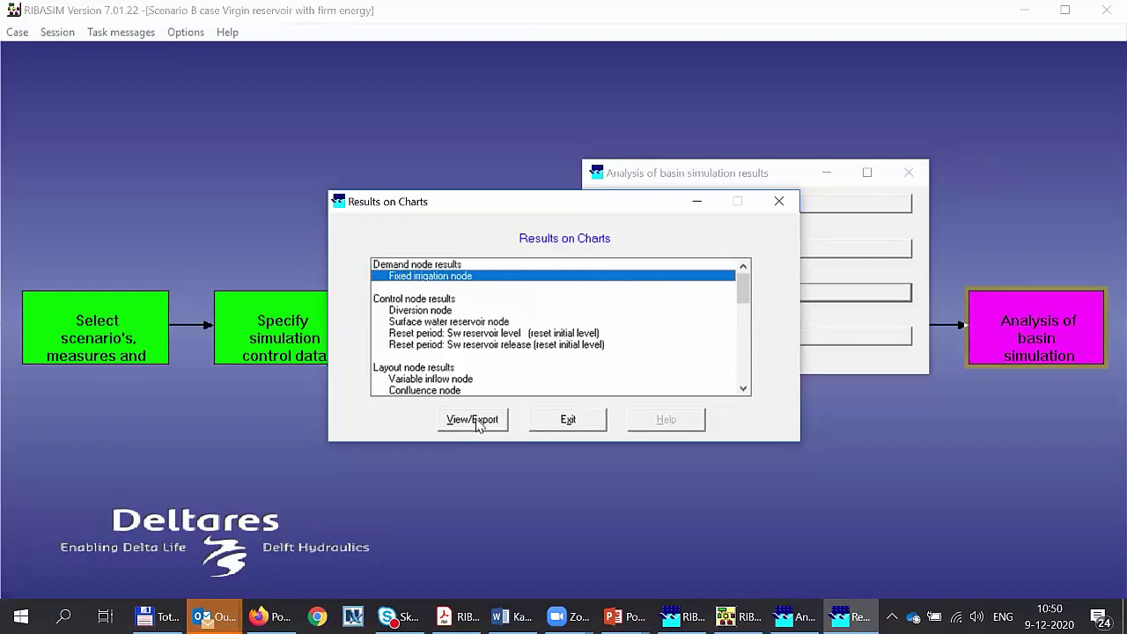
pyautogui.click(472, 420)
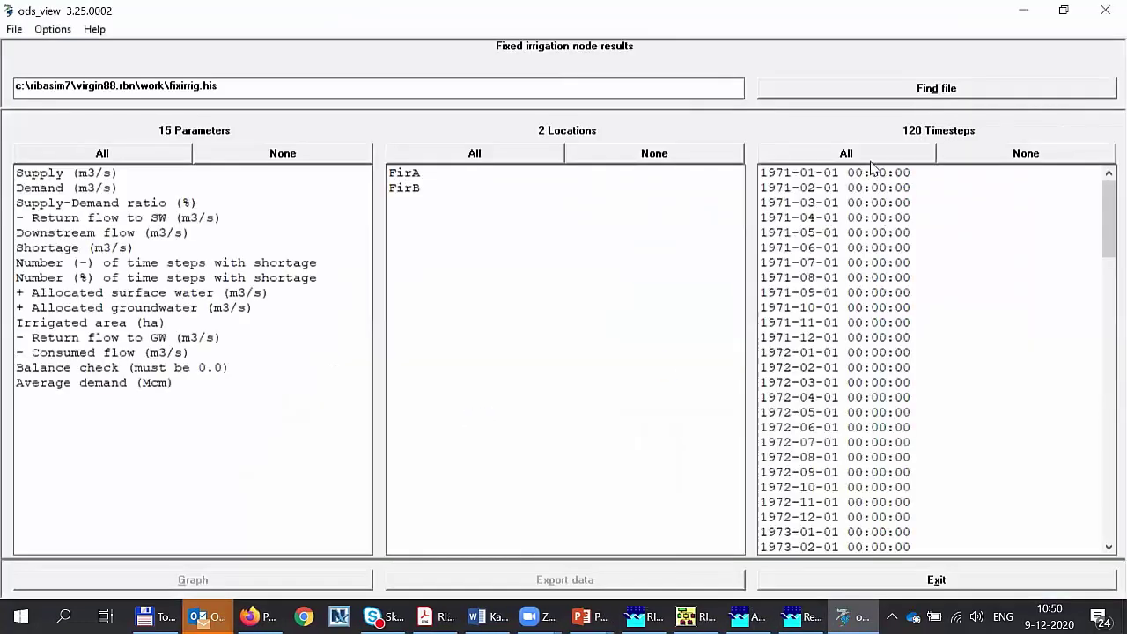
pyautogui.click(788, 155)
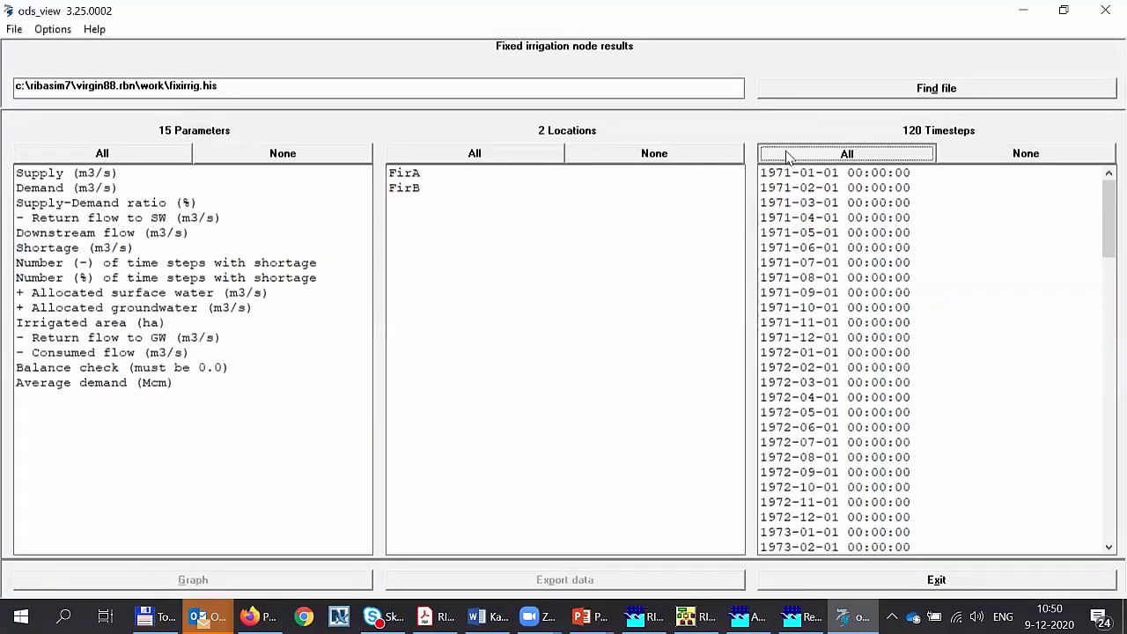
pyautogui.click(415, 175)
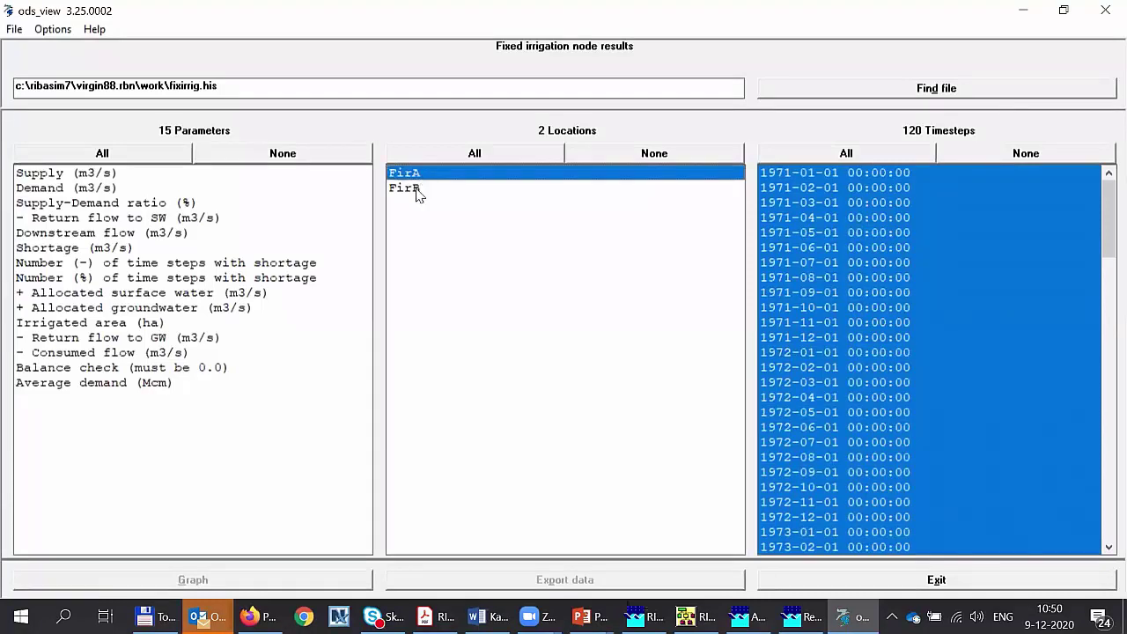
pyautogui.click(417, 191)
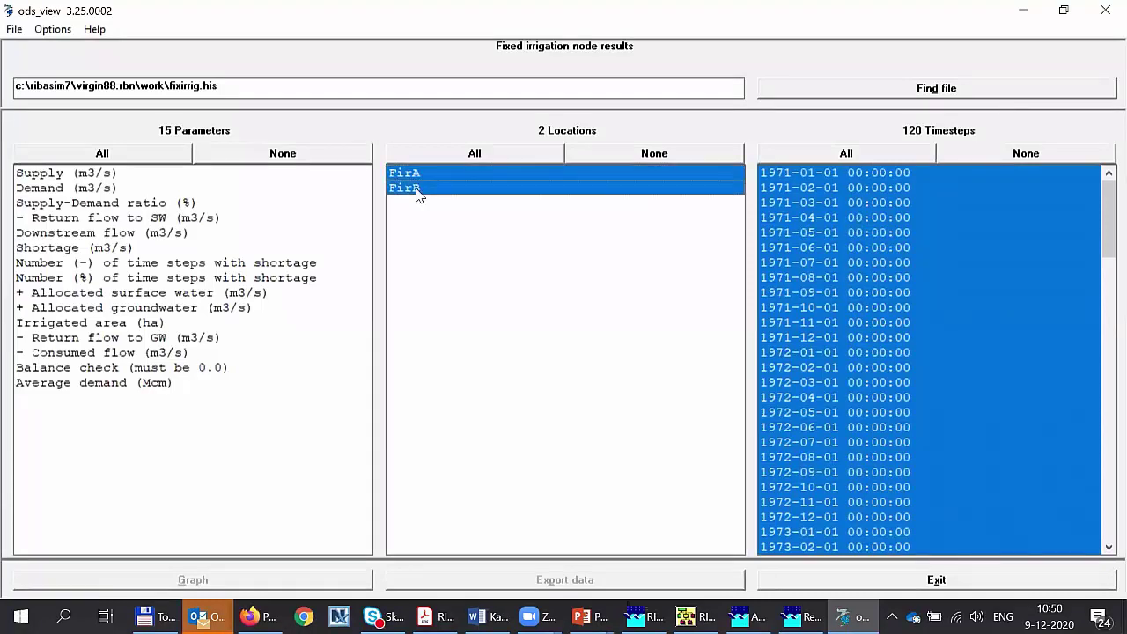
pyautogui.click(178, 204)
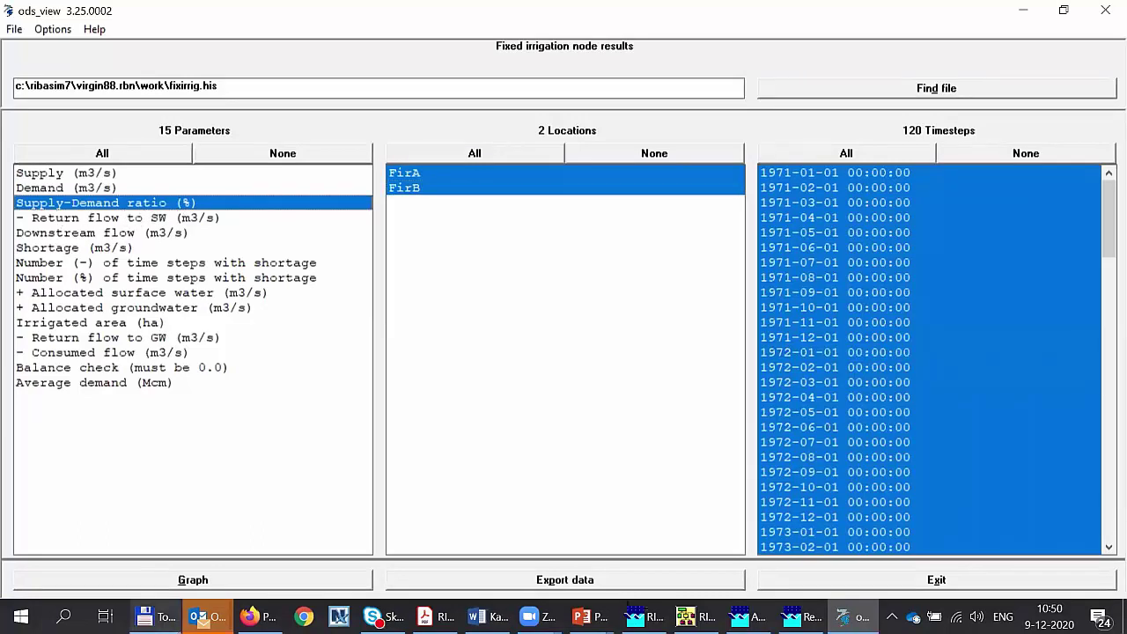
pyautogui.click(243, 586)
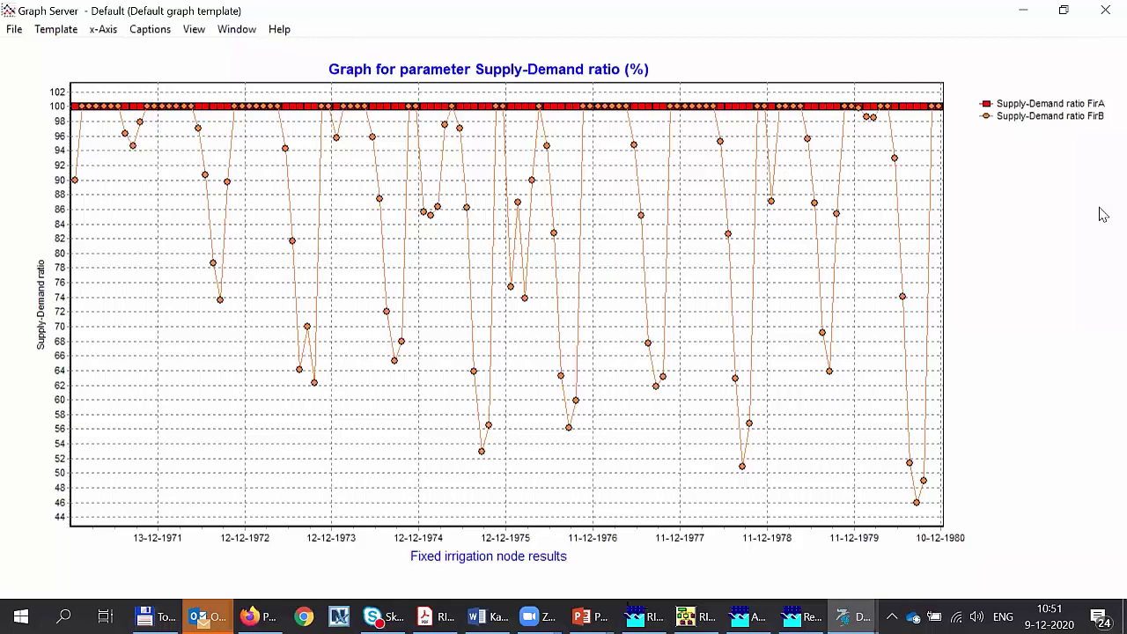
pyautogui.click(1104, 18)
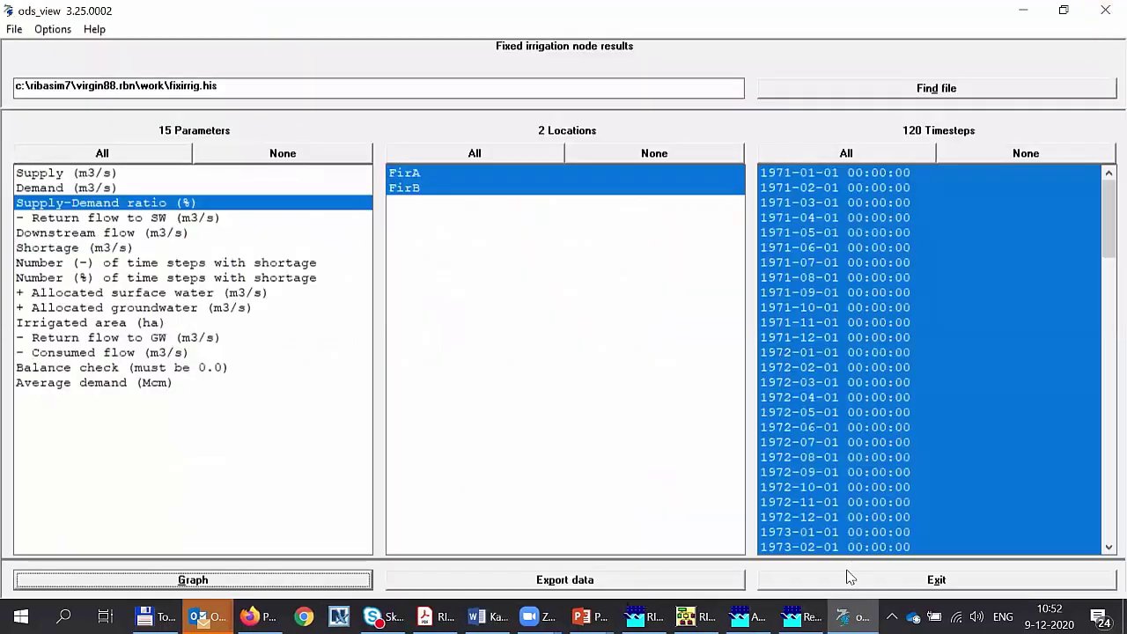
pyautogui.click(847, 587)
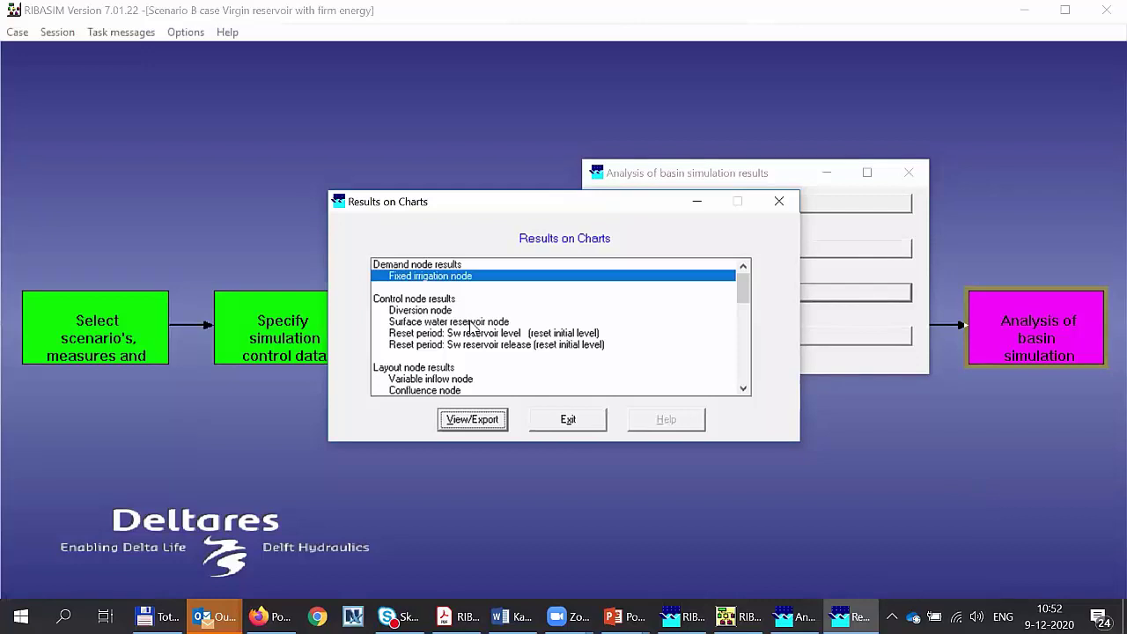
# Graph the storage filling percentage of surface water reservoir Rsv over all timesteps, and close the graph.
pyautogui.click(473, 322)
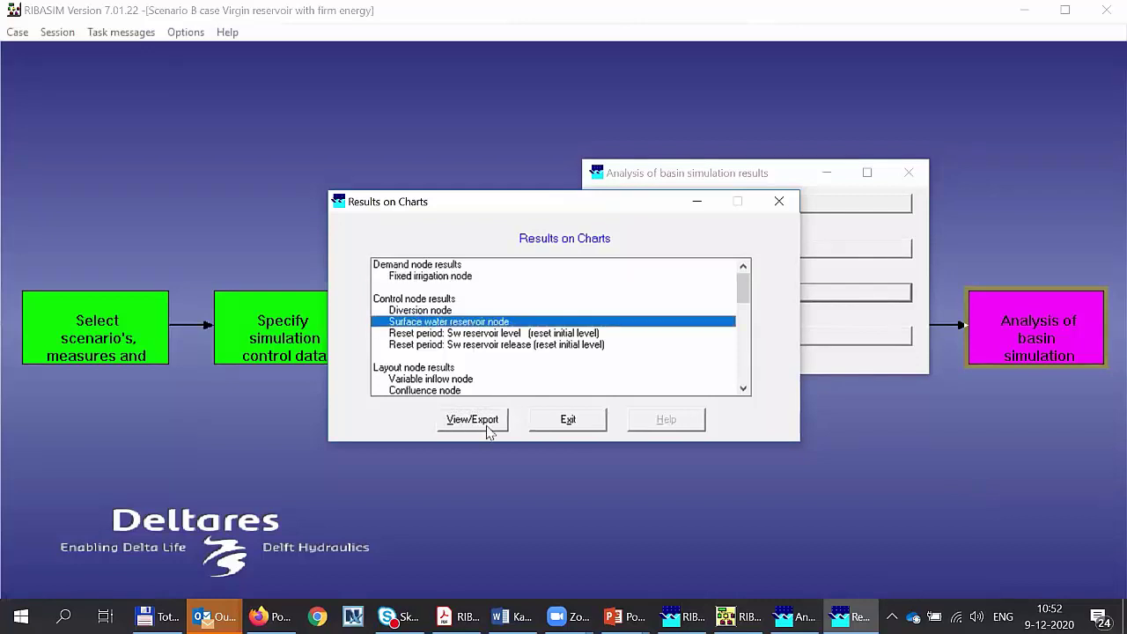
pyautogui.click(458, 421)
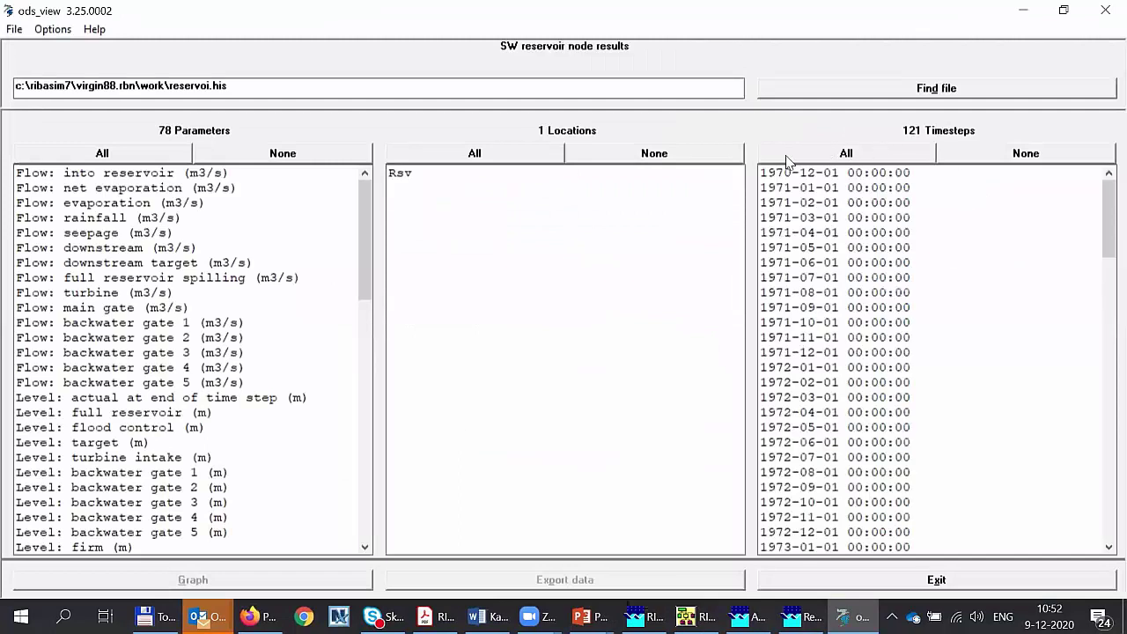
pyautogui.click(843, 153)
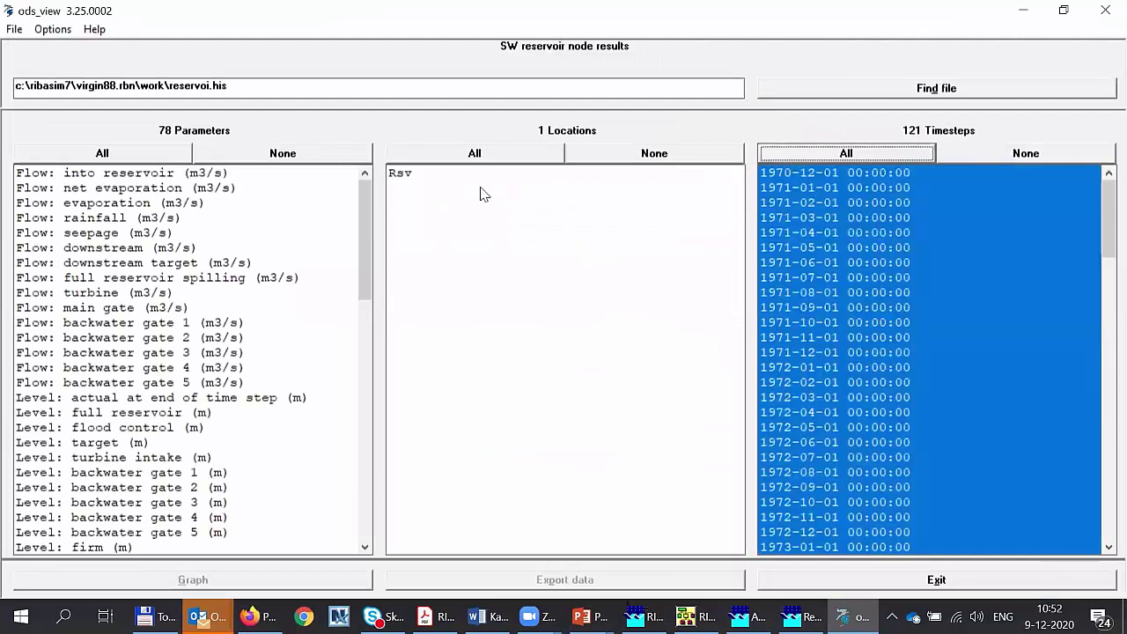
pyautogui.click(402, 180)
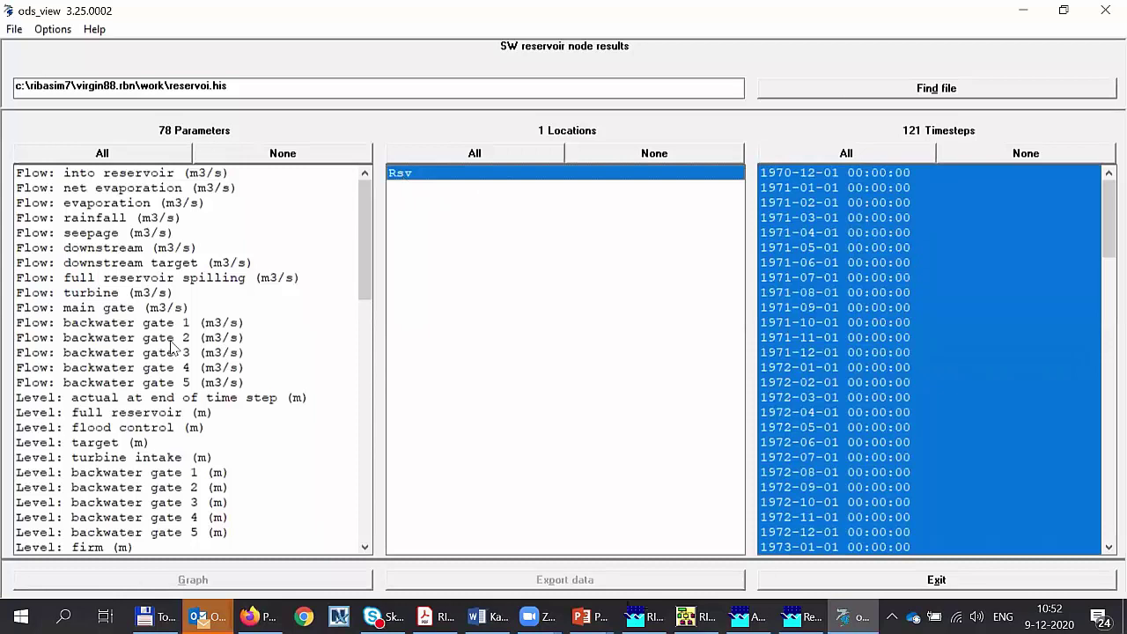
pyautogui.click(367, 502)
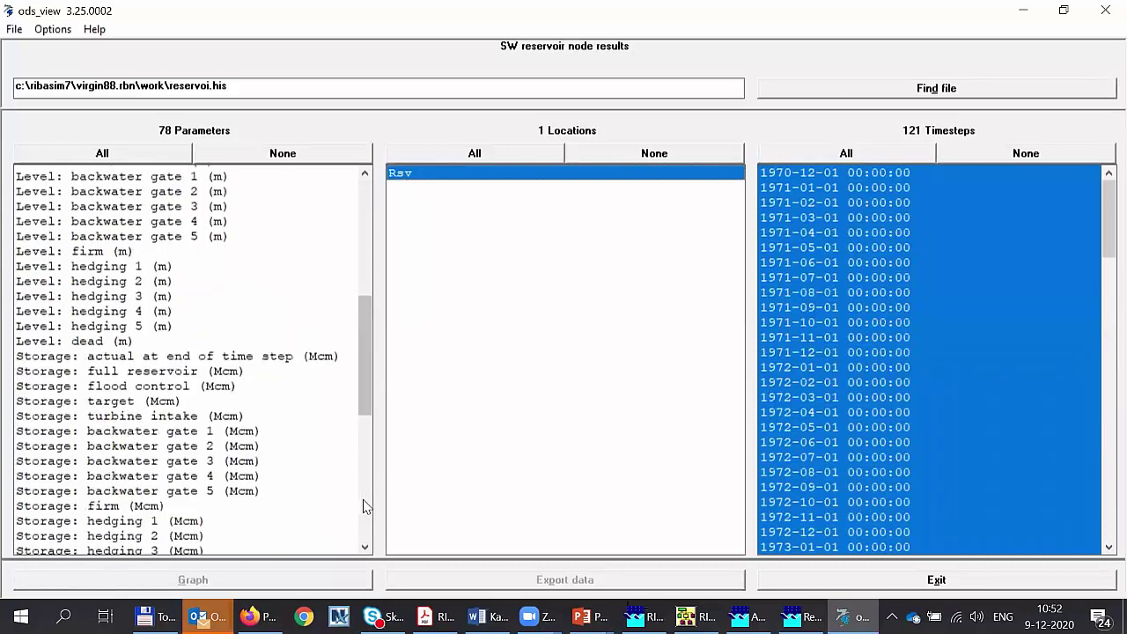
pyautogui.click(160, 535)
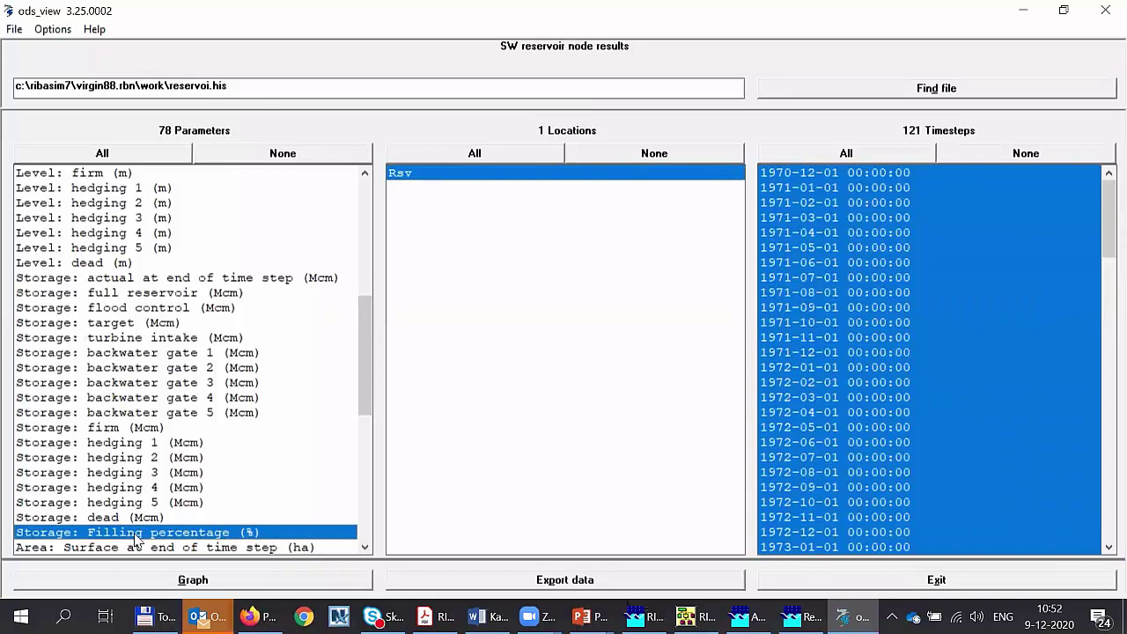
pyautogui.click(256, 581)
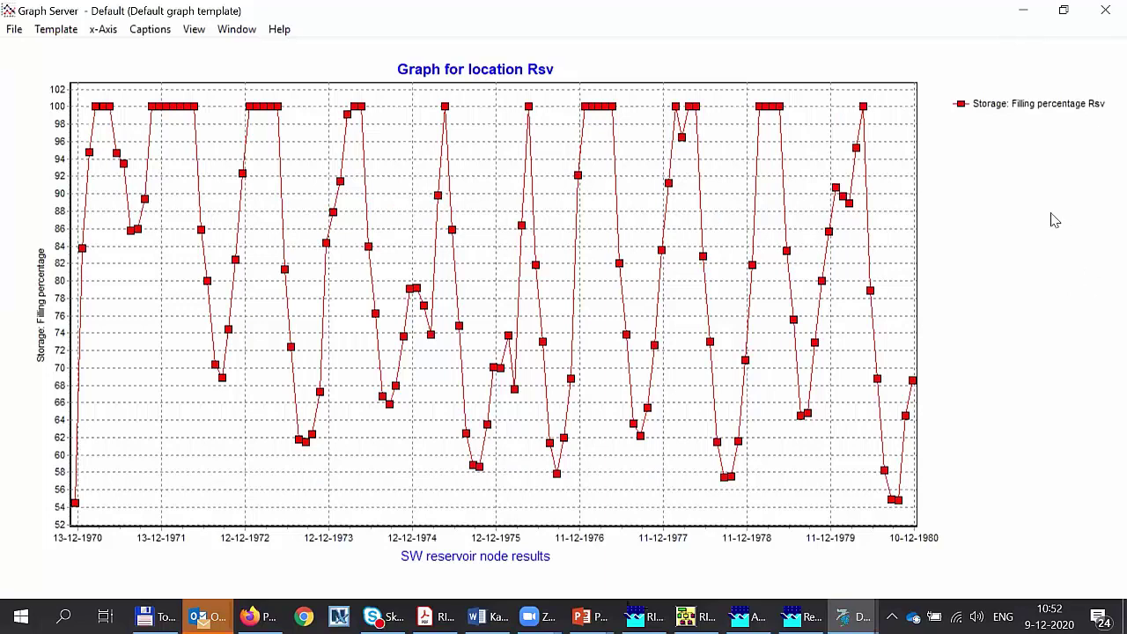
pyautogui.click(1105, 10)
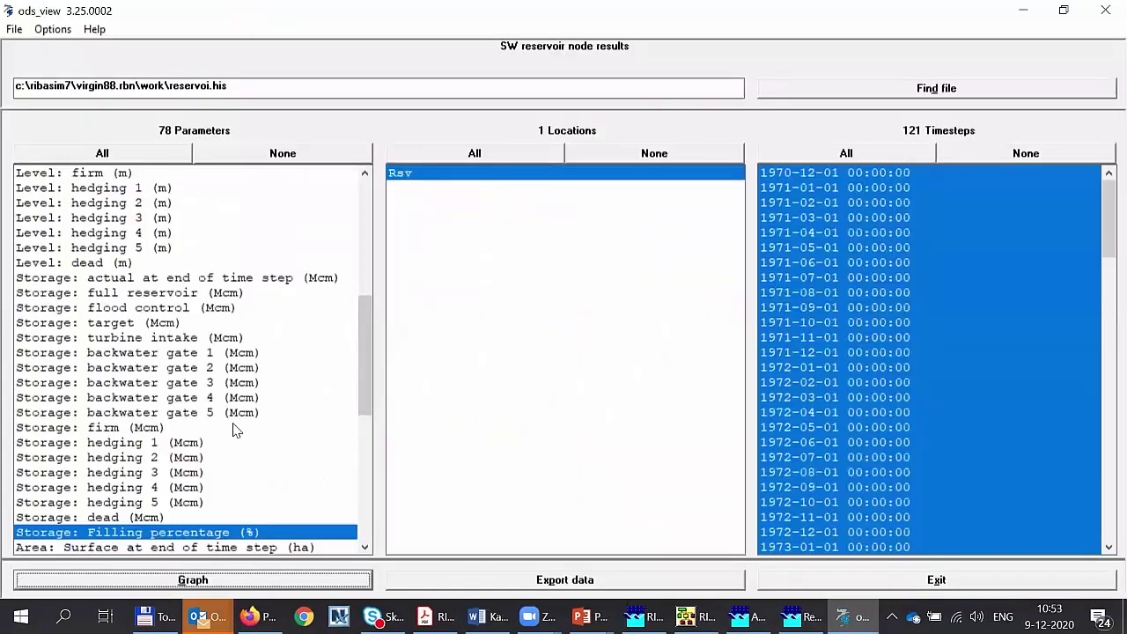
# Graph the actual end-of-time-step, full reservoir, target, firm and dead storages of Rsv together over all timesteps.
pyautogui.scroll(1, 233, 430)
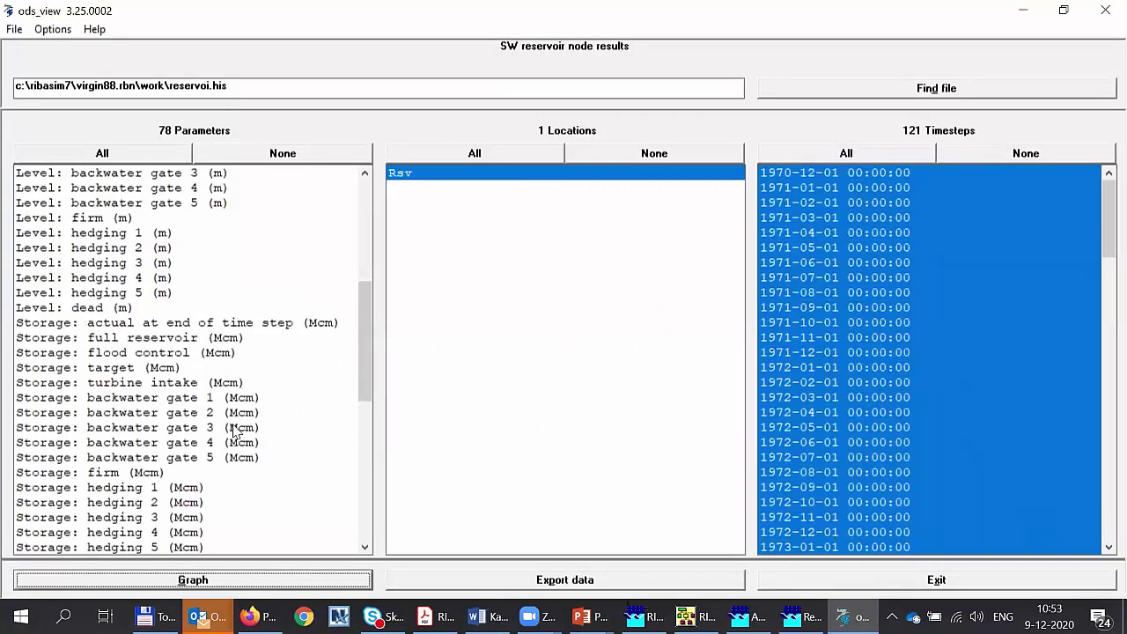
pyautogui.scroll(-1, 234, 430)
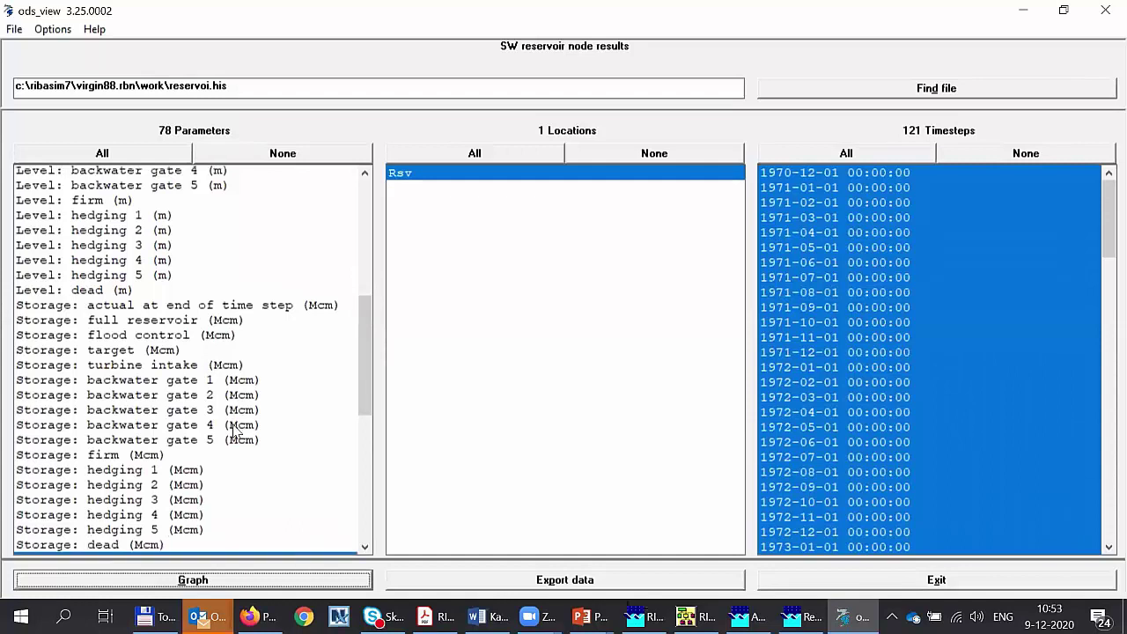
pyautogui.click(81, 278)
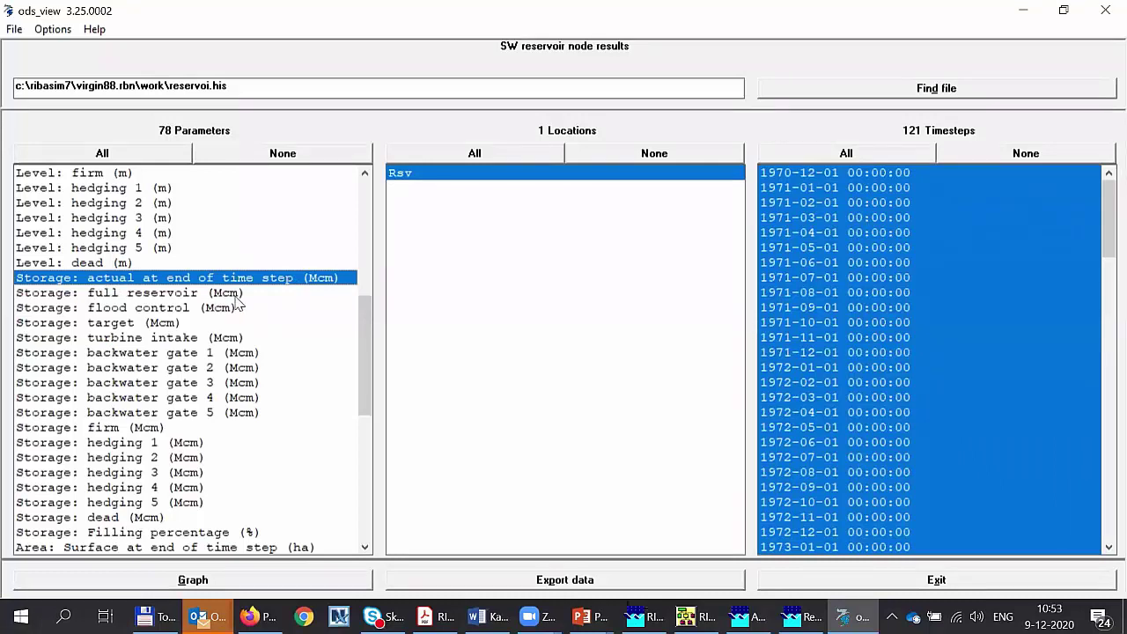
pyautogui.keyDown('ctrl'); pyautogui.click(132, 295); pyautogui.keyUp('ctrl')
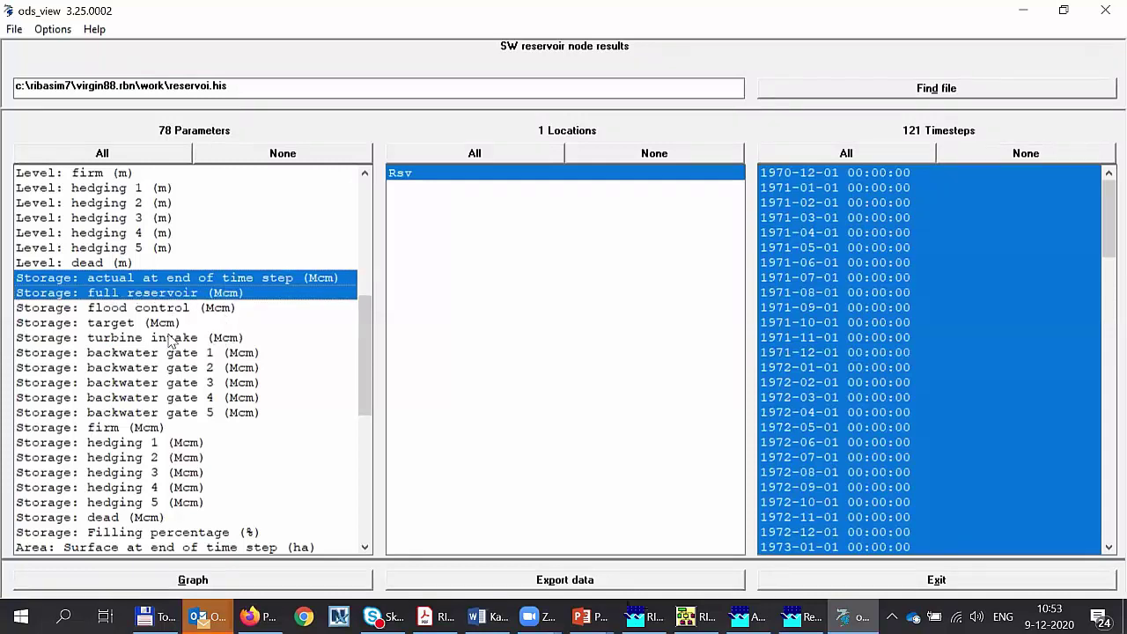
pyautogui.keyDown('ctrl'); pyautogui.click(103, 323); pyautogui.keyUp('ctrl')
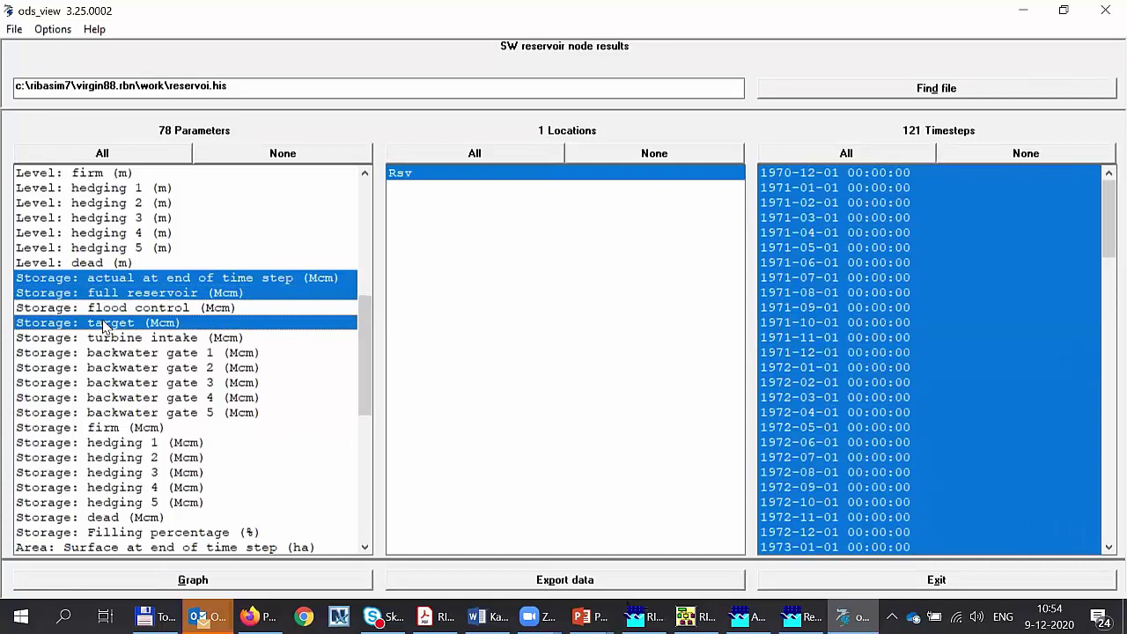
pyautogui.keyDown('ctrl'); pyautogui.click(113, 429); pyautogui.keyUp('ctrl')
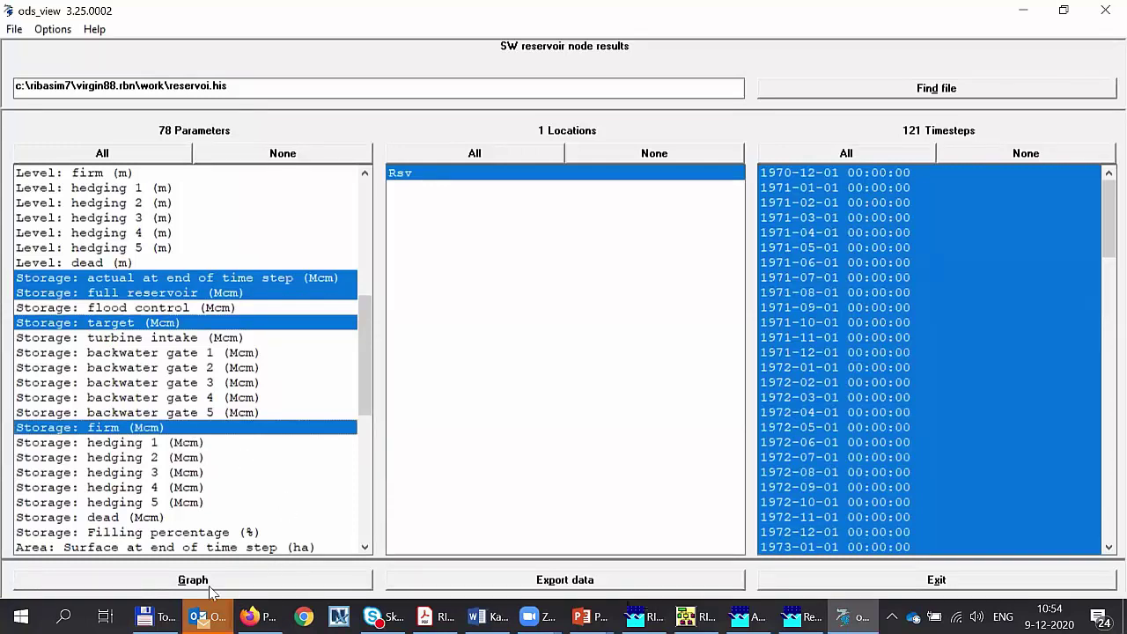
pyautogui.click(104, 518)
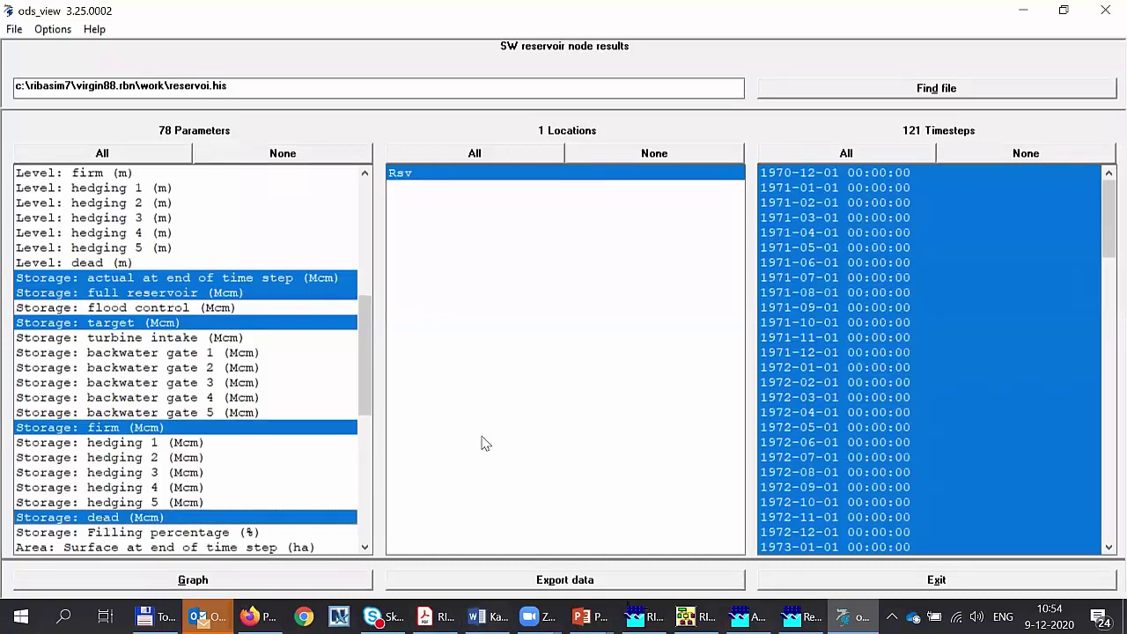
pyautogui.click(315, 584)
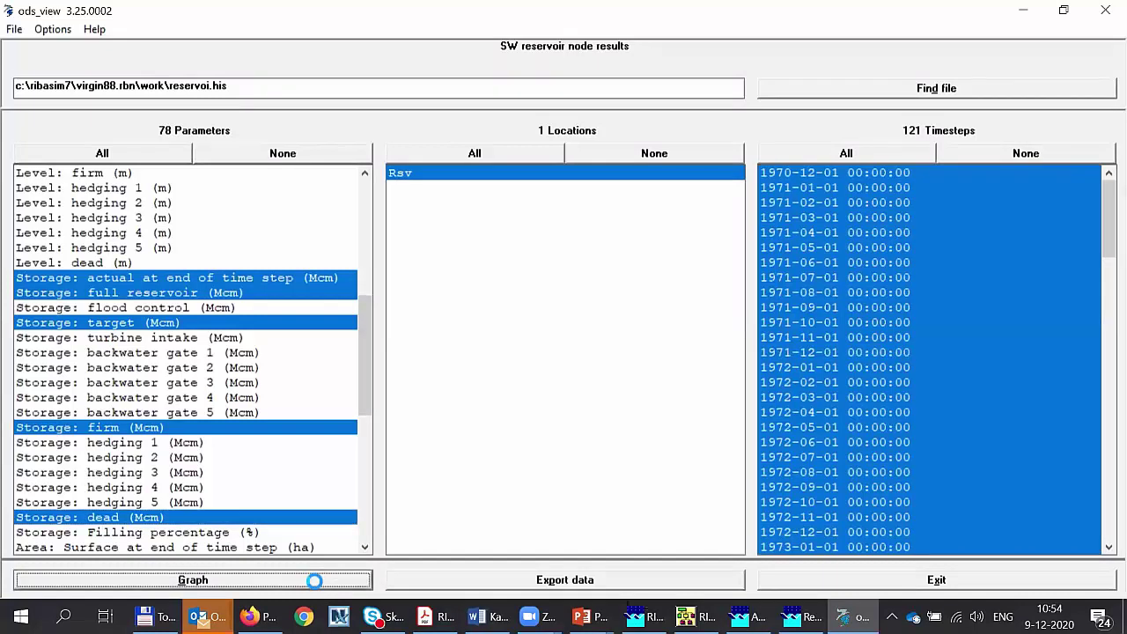